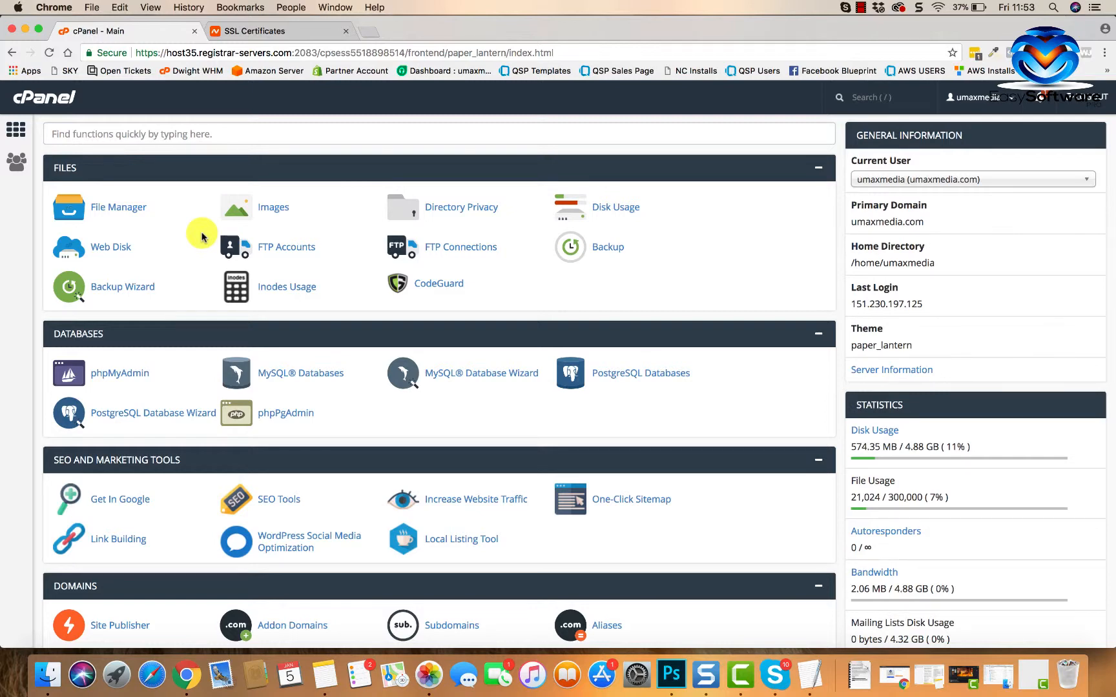
scroll(181, 358, down, 6)
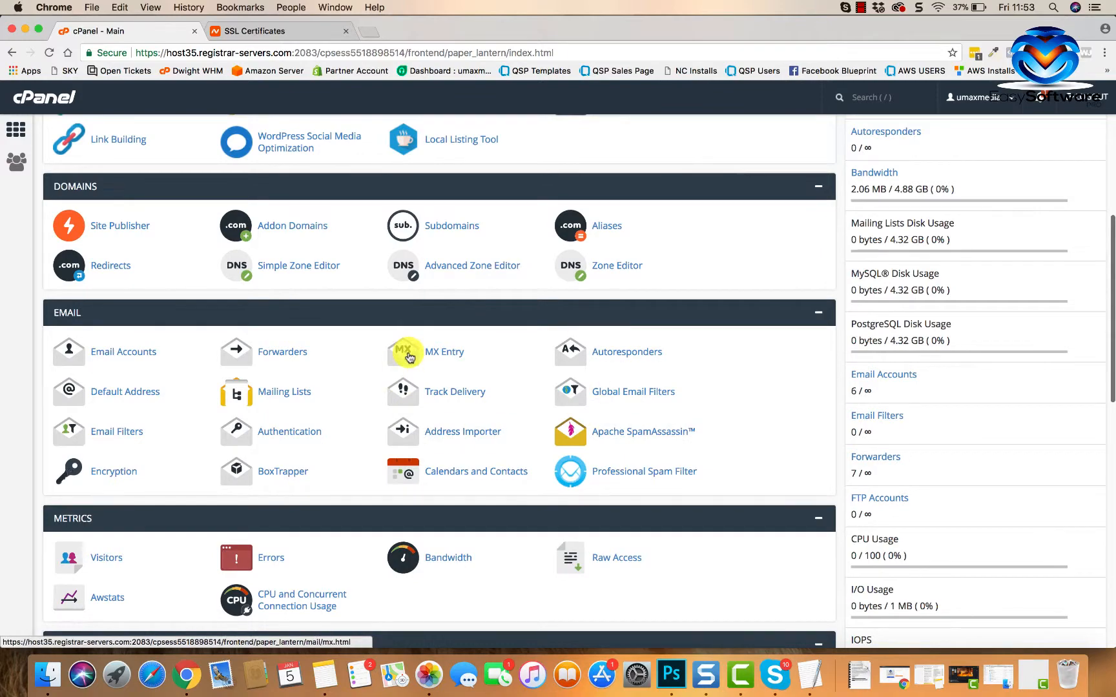
scroll(407, 353, down, 3)
scroll(463, 468, down, 3)
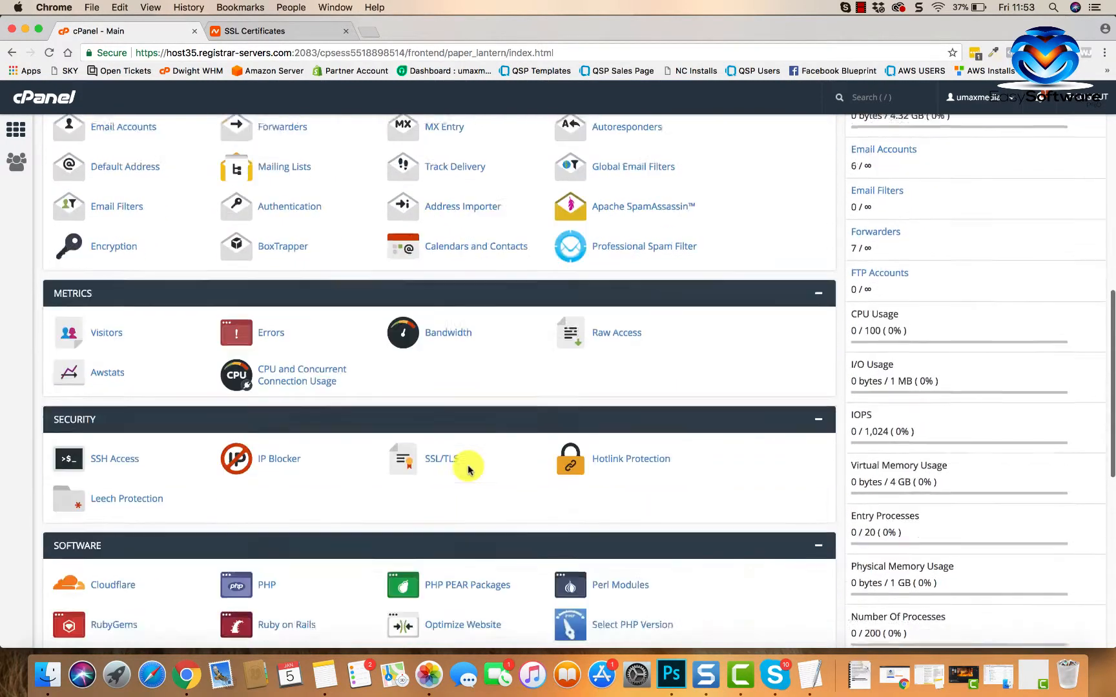
scroll(467, 466, down, 5)
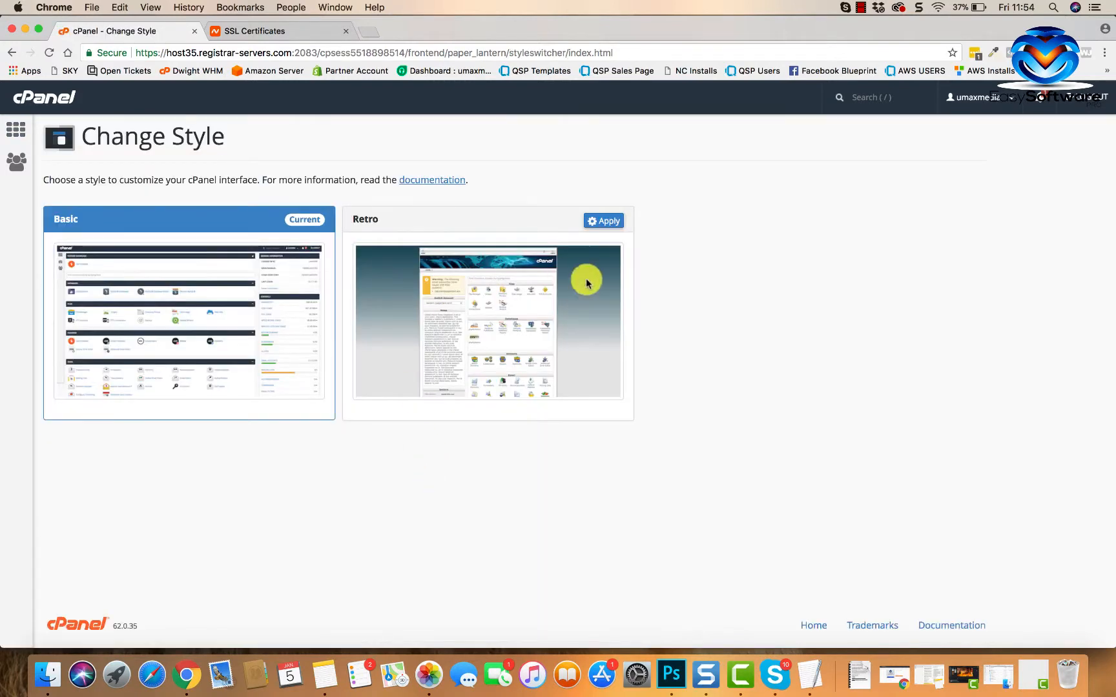
click(598, 221)
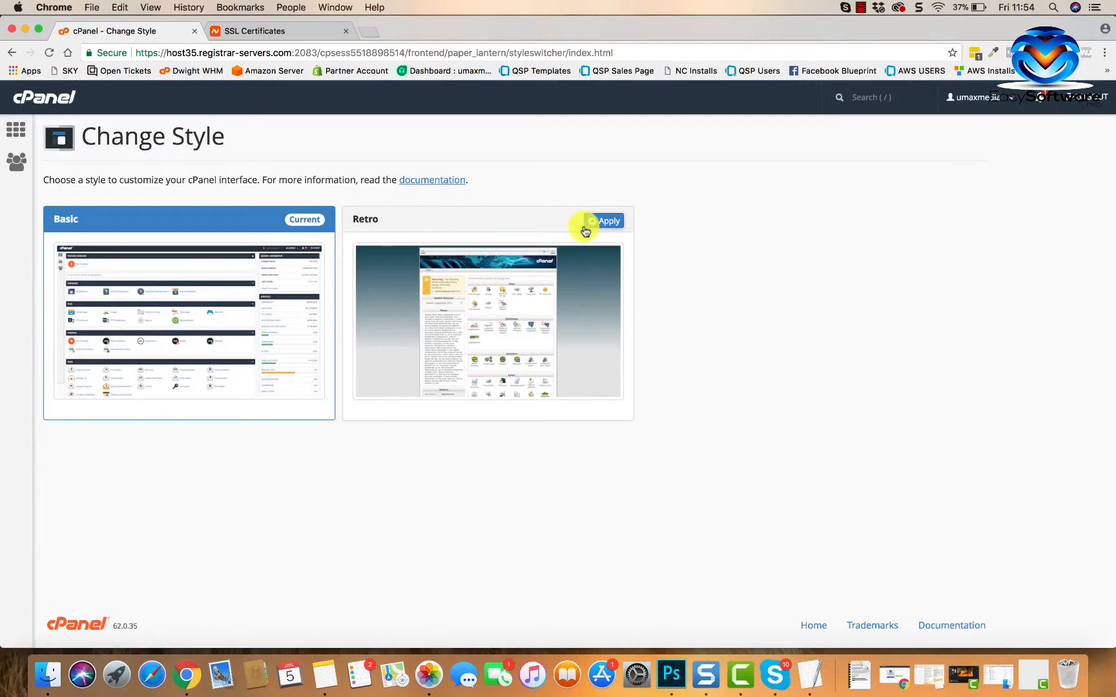
click(591, 222)
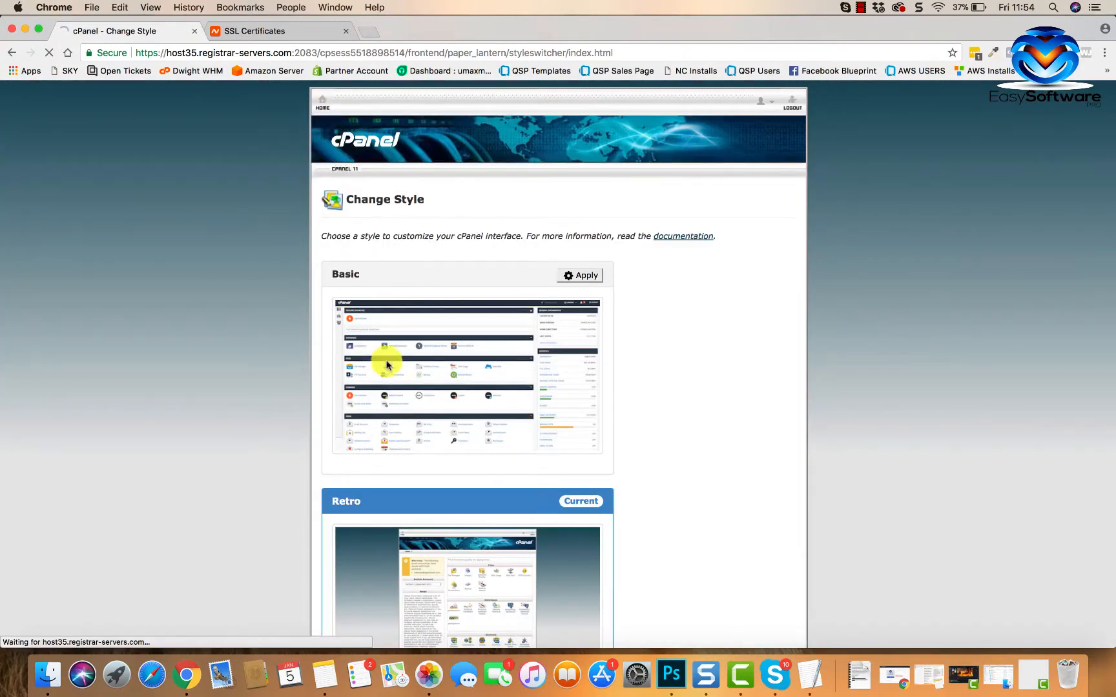
scroll(588, 497, down, 3)
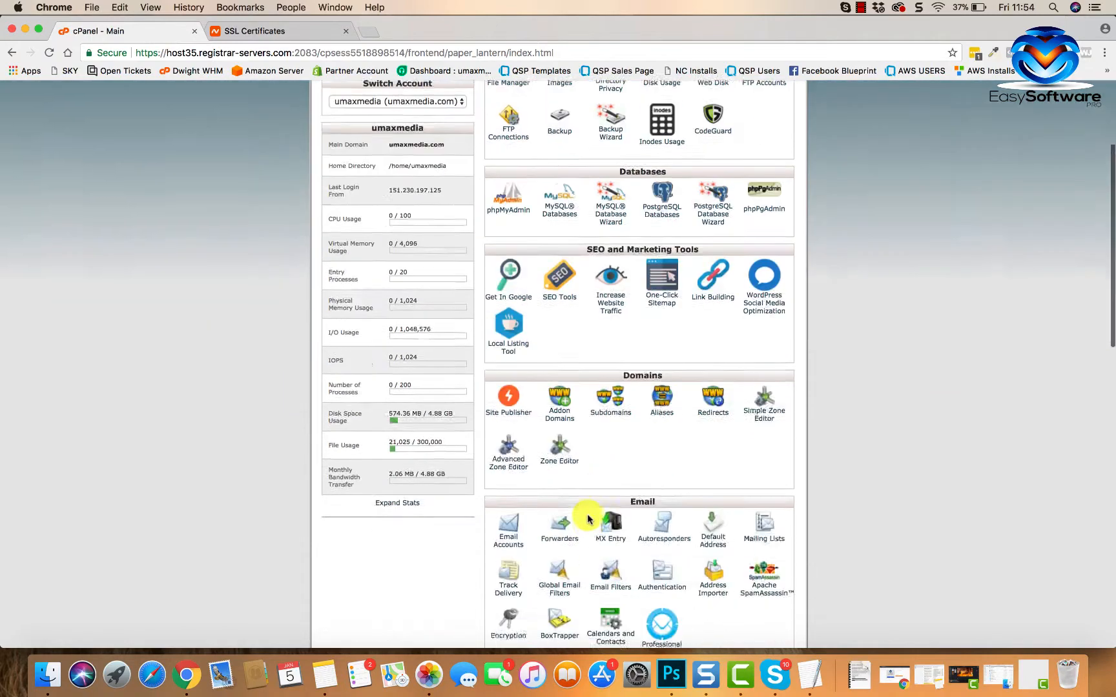
scroll(588, 517, down, 6)
scroll(587, 516, up, 5)
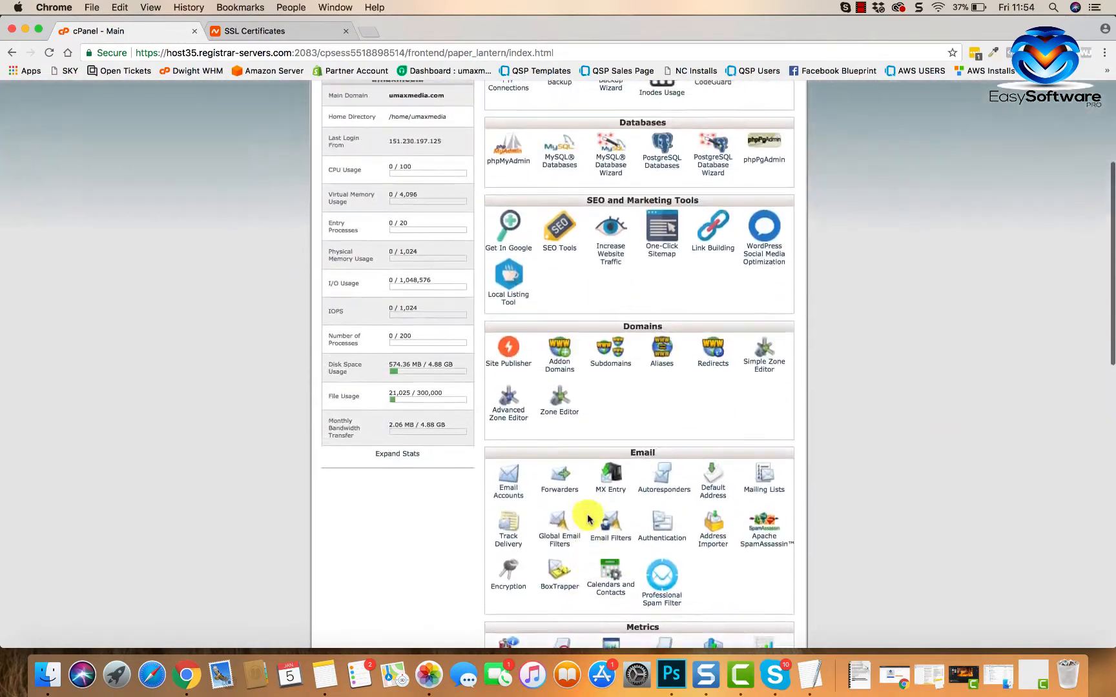
scroll(588, 518, up, 4)
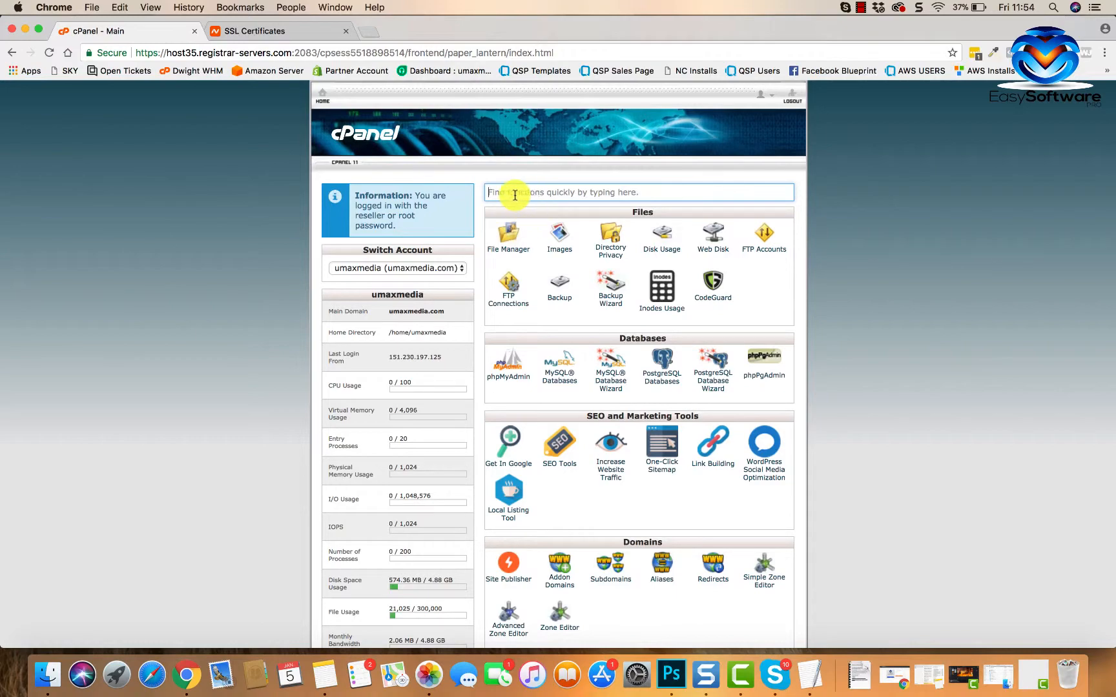
scroll(586, 371, down, 13)
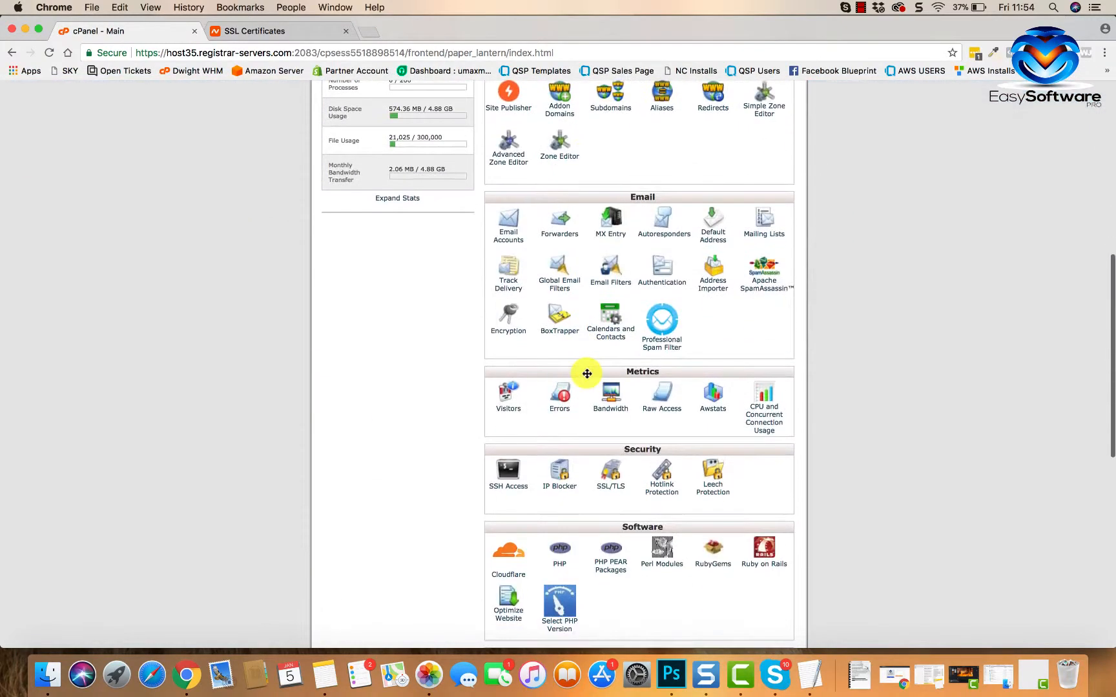
scroll(586, 371, down, 4)
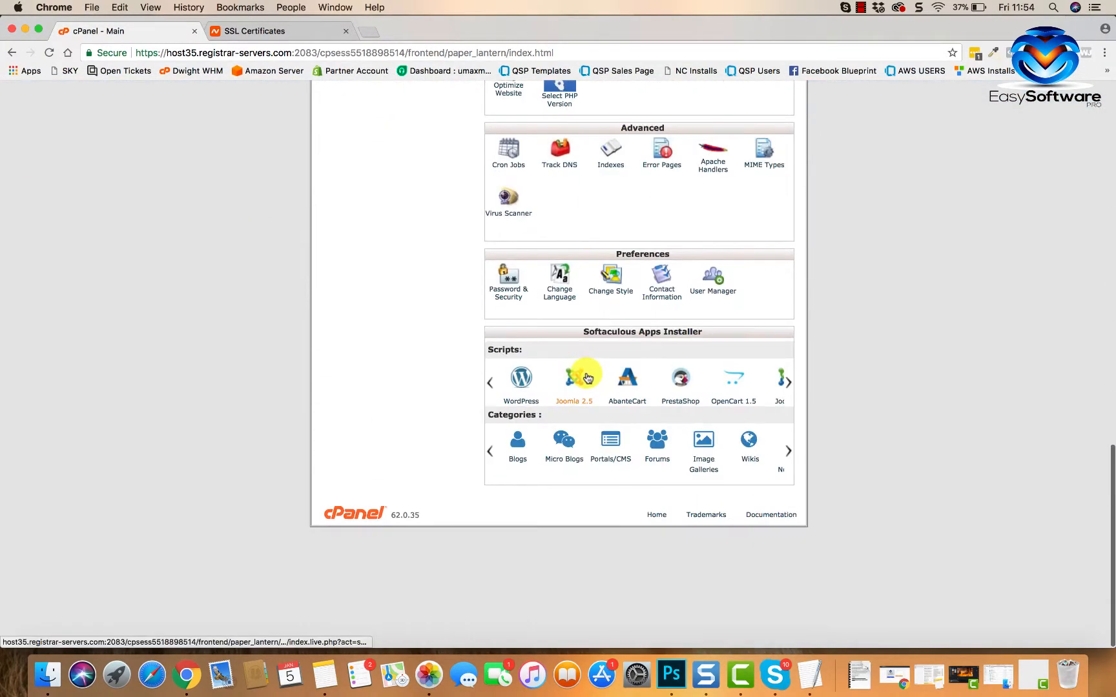
scroll(586, 371, up, 16)
scroll(585, 372, down, 16)
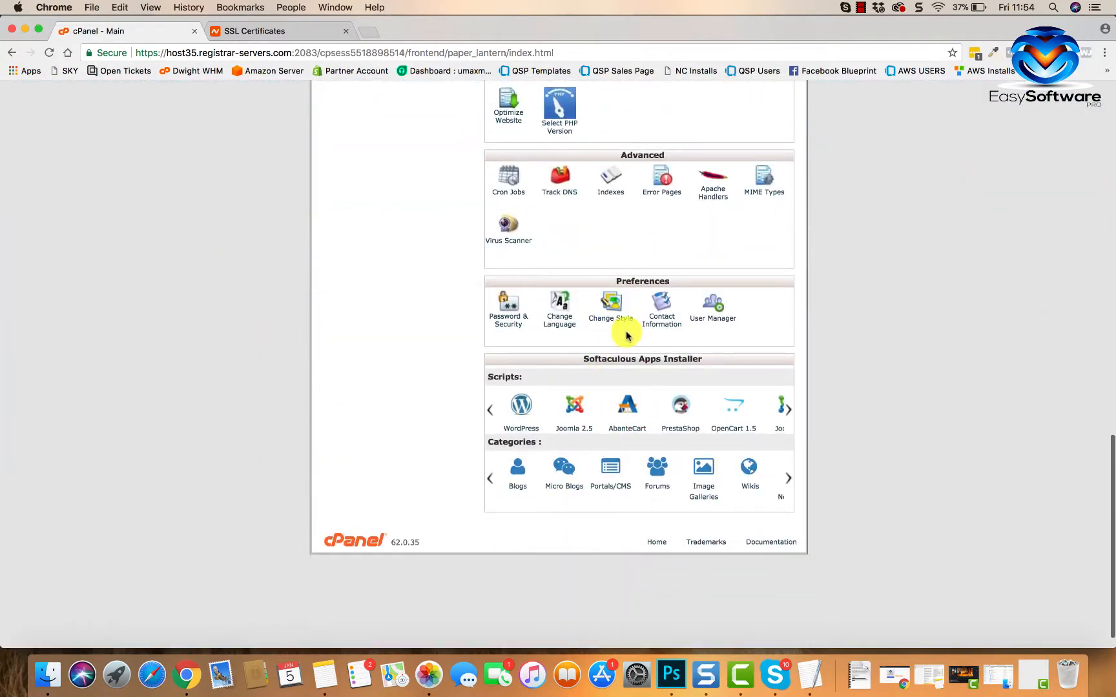
click(606, 316)
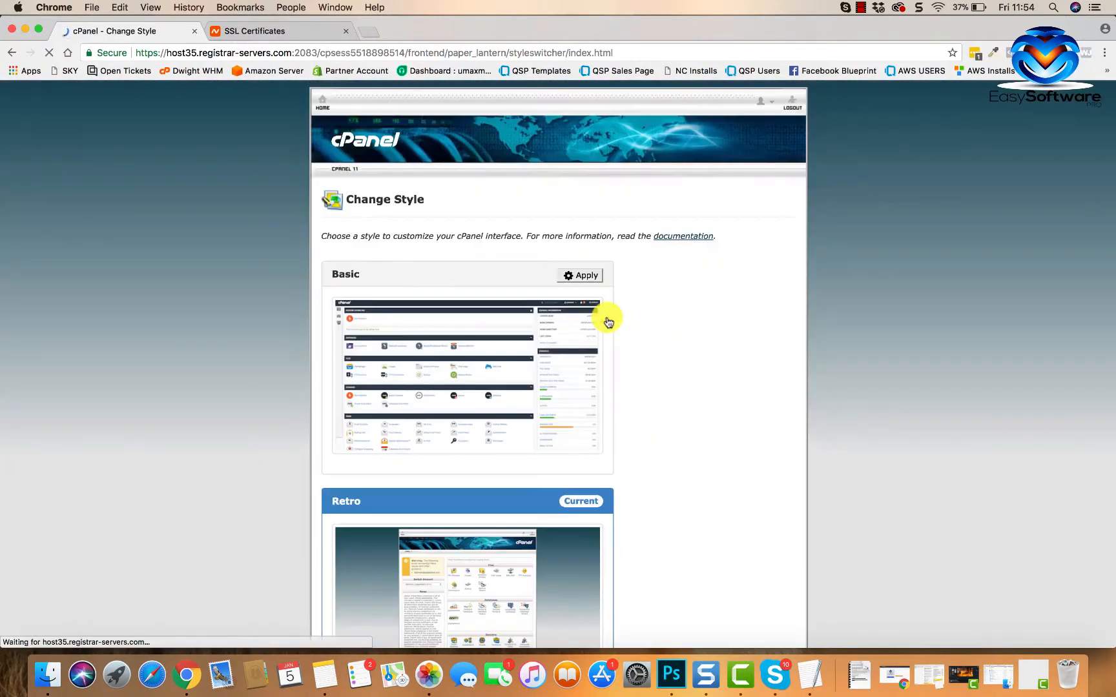
scroll(607, 339, down, 1)
click(584, 251)
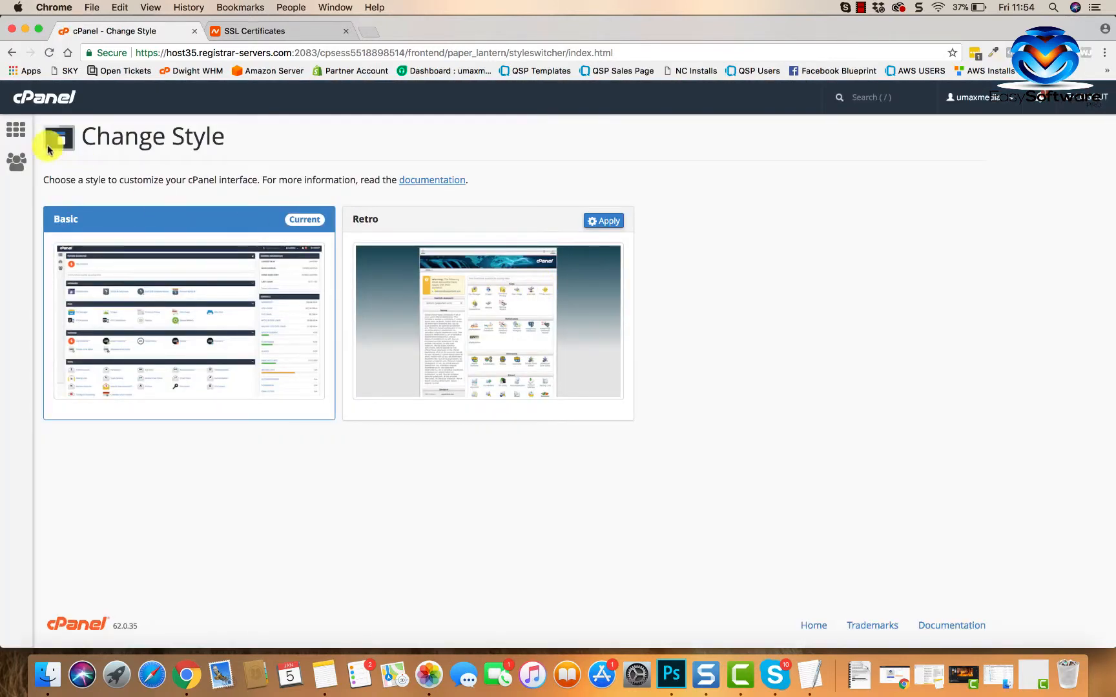
click(13, 136)
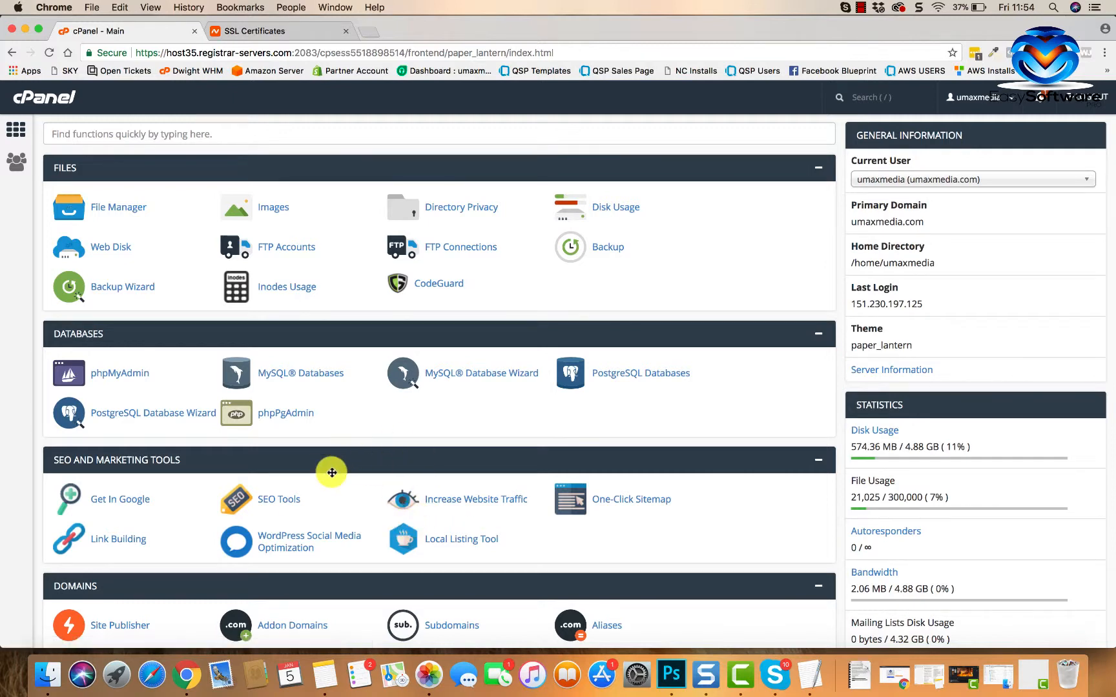
scroll(331, 468, down, 1)
scroll(332, 468, up, 1)
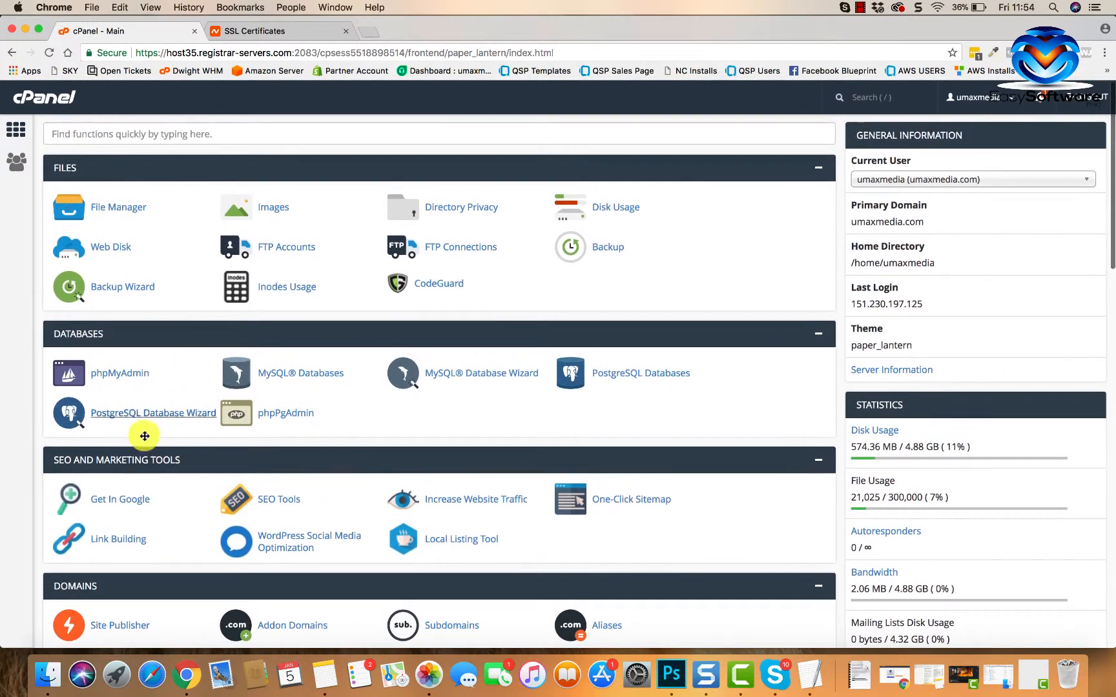
scroll(144, 478, down, 3)
scroll(145, 478, down, 9)
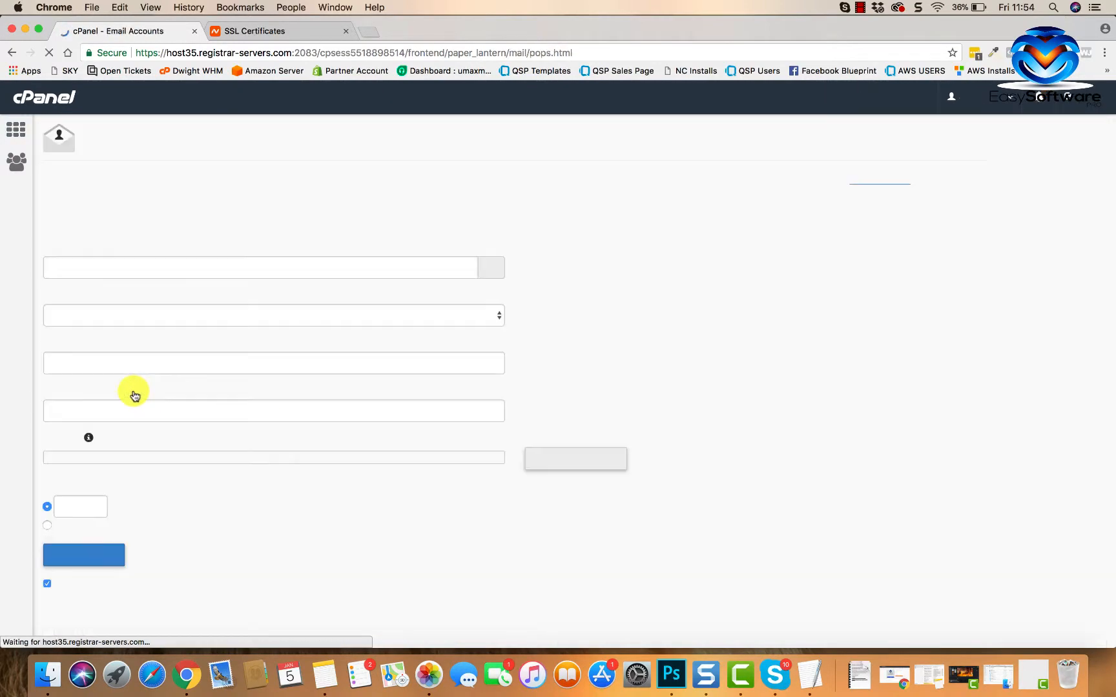
click(293, 266)
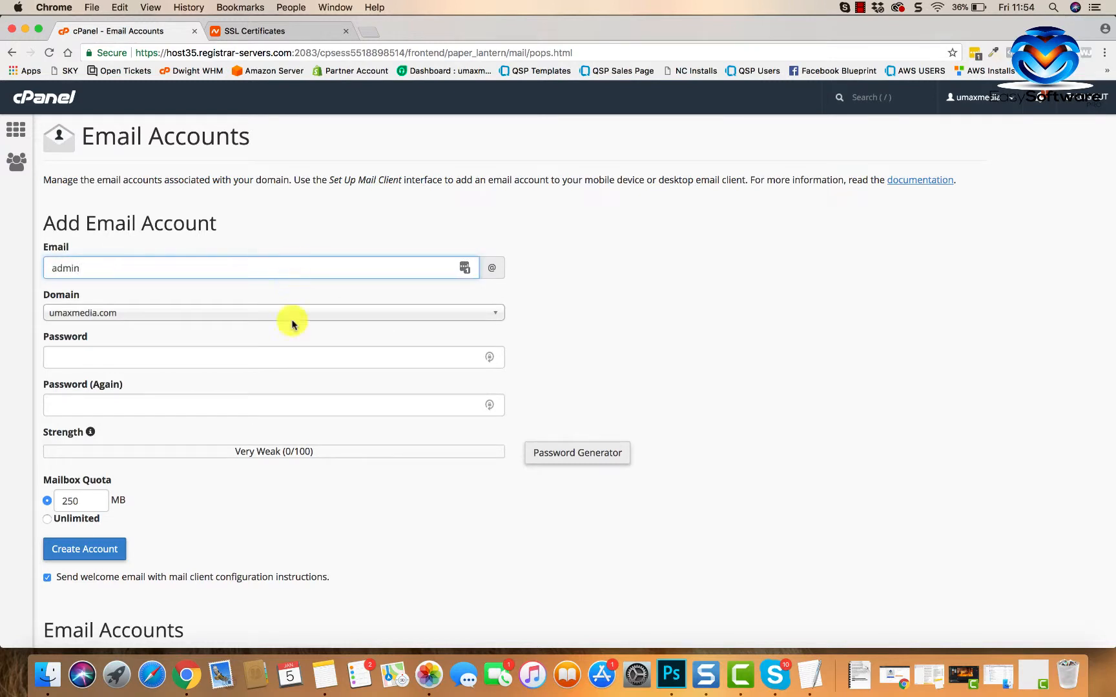
click(245, 354)
text(•••••)
key(BackSpace)
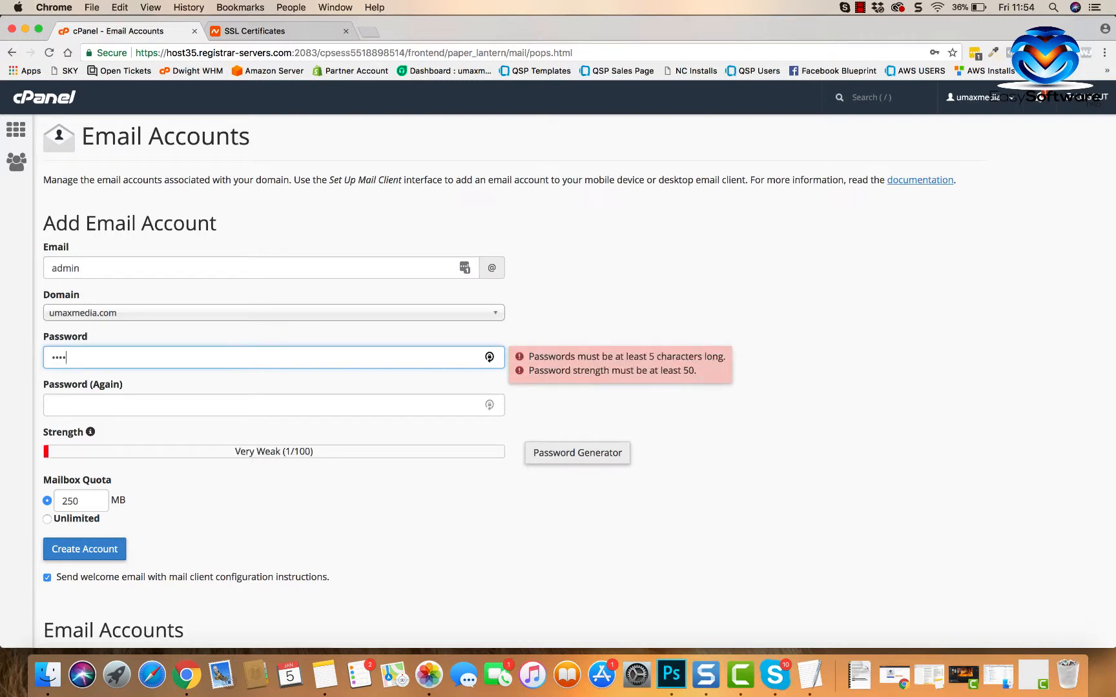
text(•••)
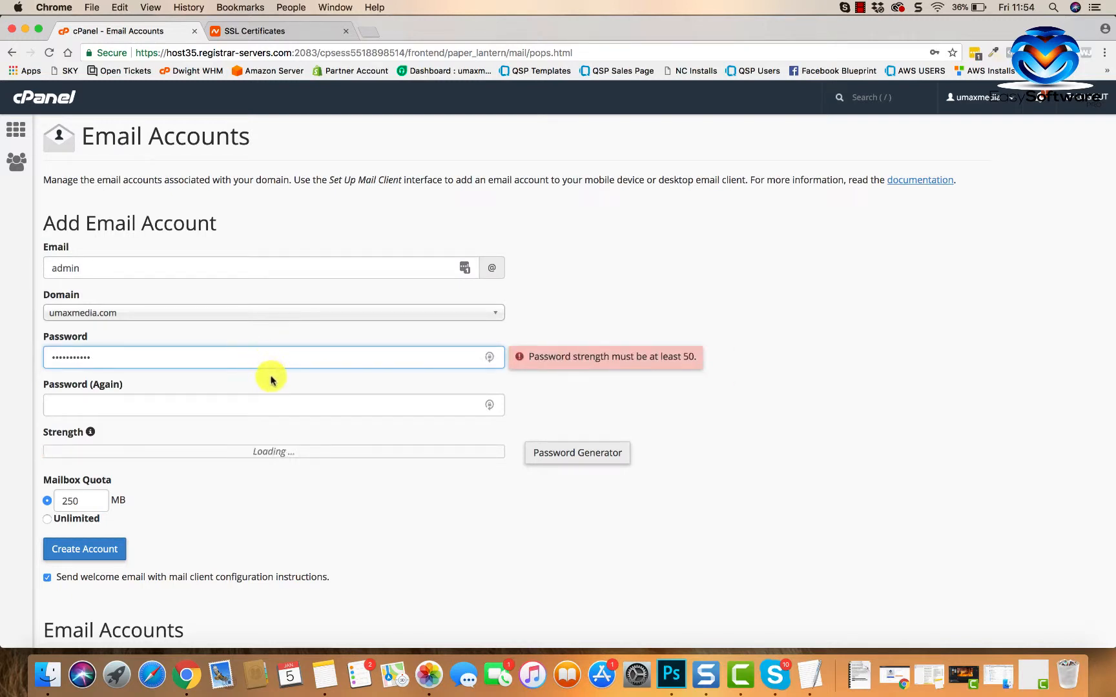
click(240, 403)
text(•)
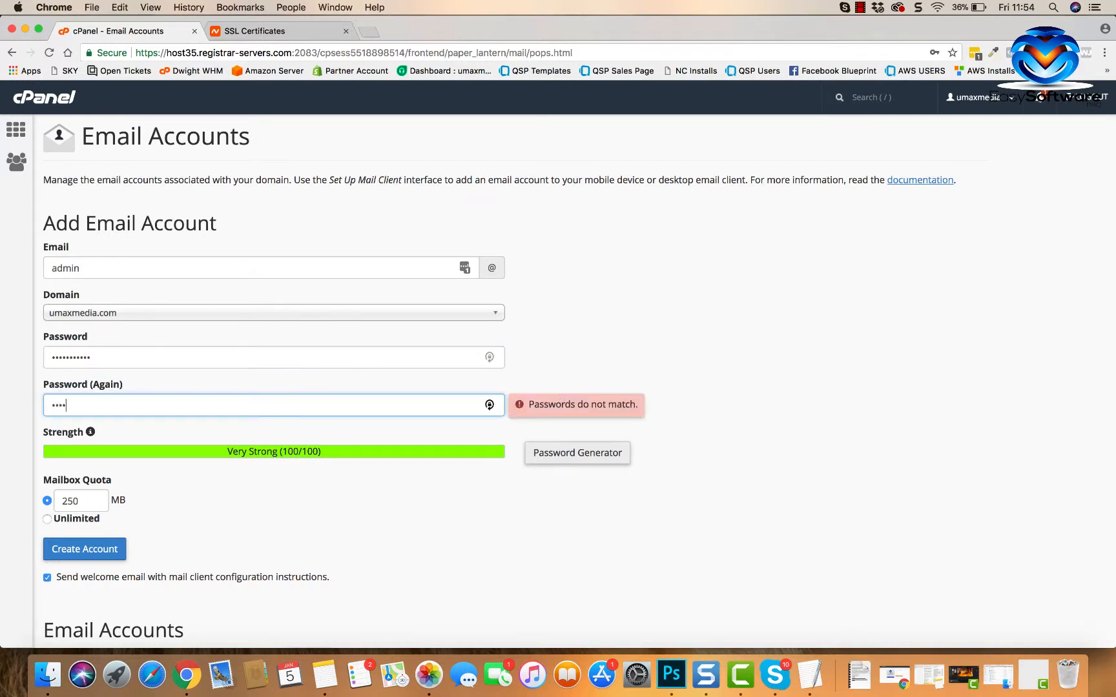
text(••••••••••)
- Create the admin account with the 250 MB quota and return to the cPanel dashboard
scroll(261, 484, down, 3)
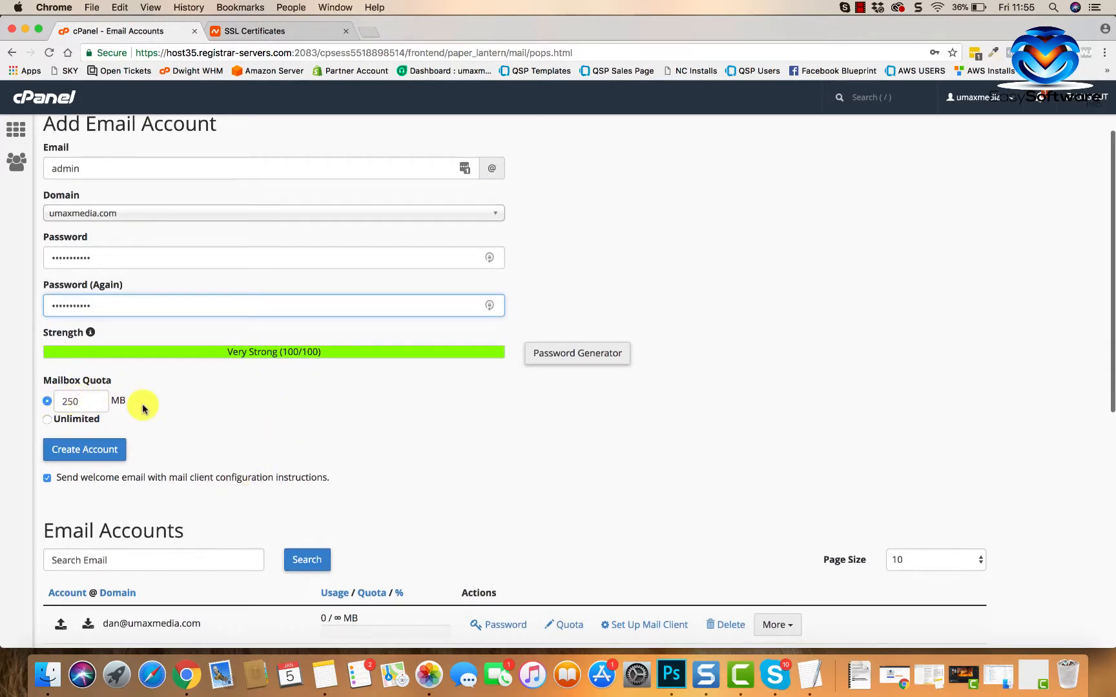
scroll(142, 408, down, 2)
scroll(204, 431, down, 8)
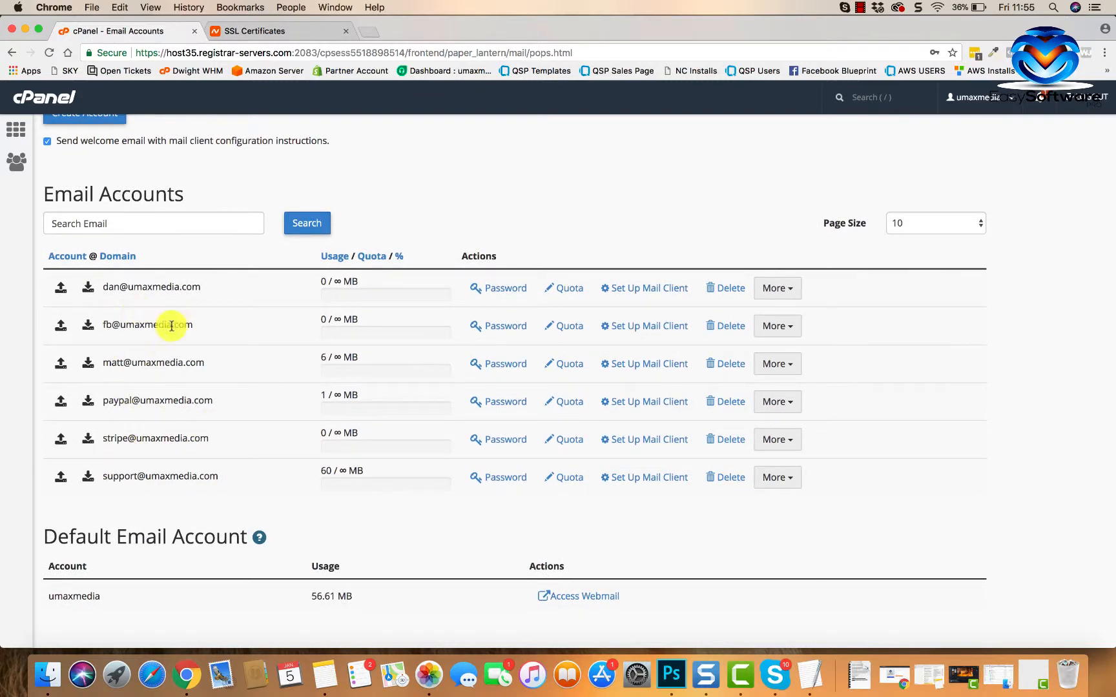
scroll(174, 306, up, 5)
click(79, 284)
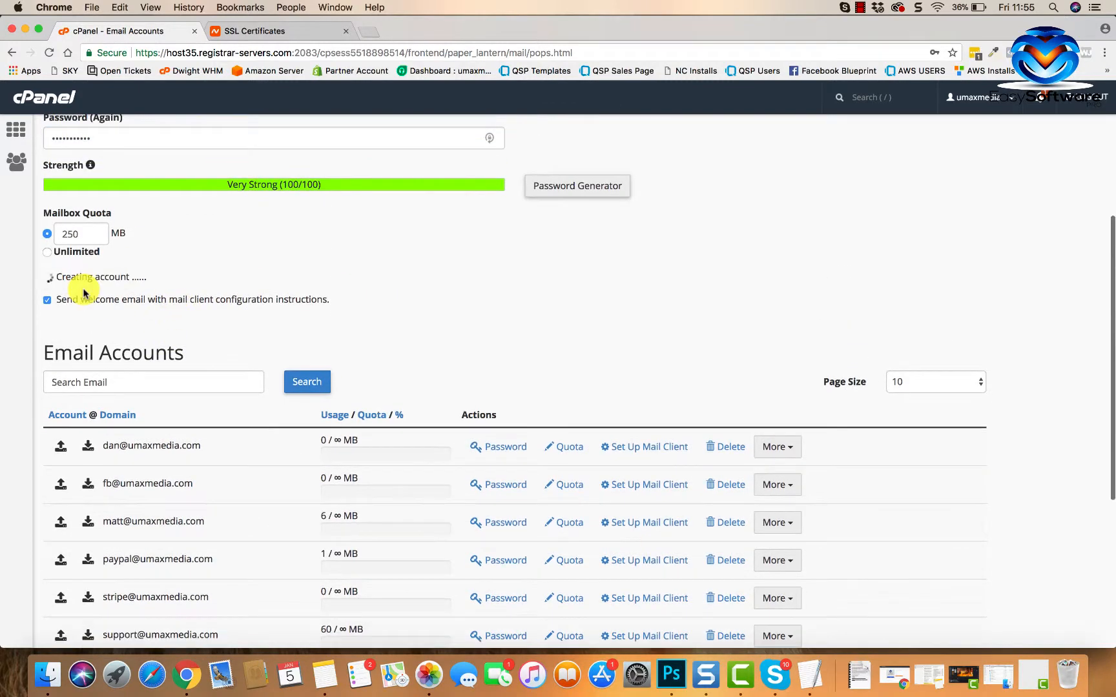
scroll(356, 439, down, 10)
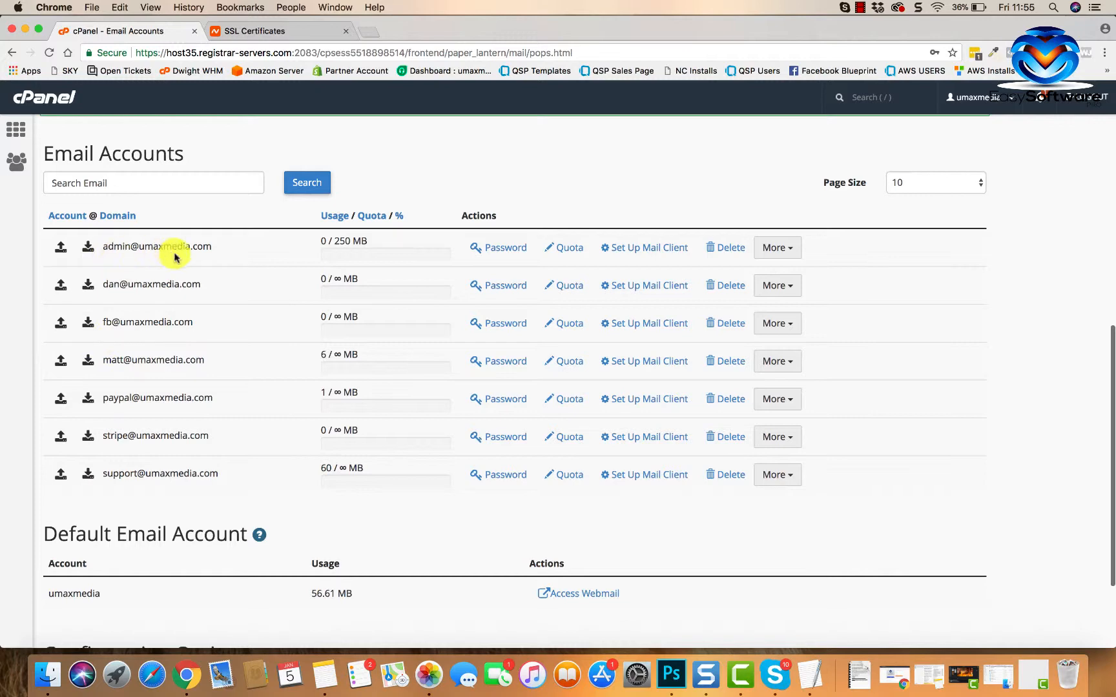
scroll(100, 390, up, 3)
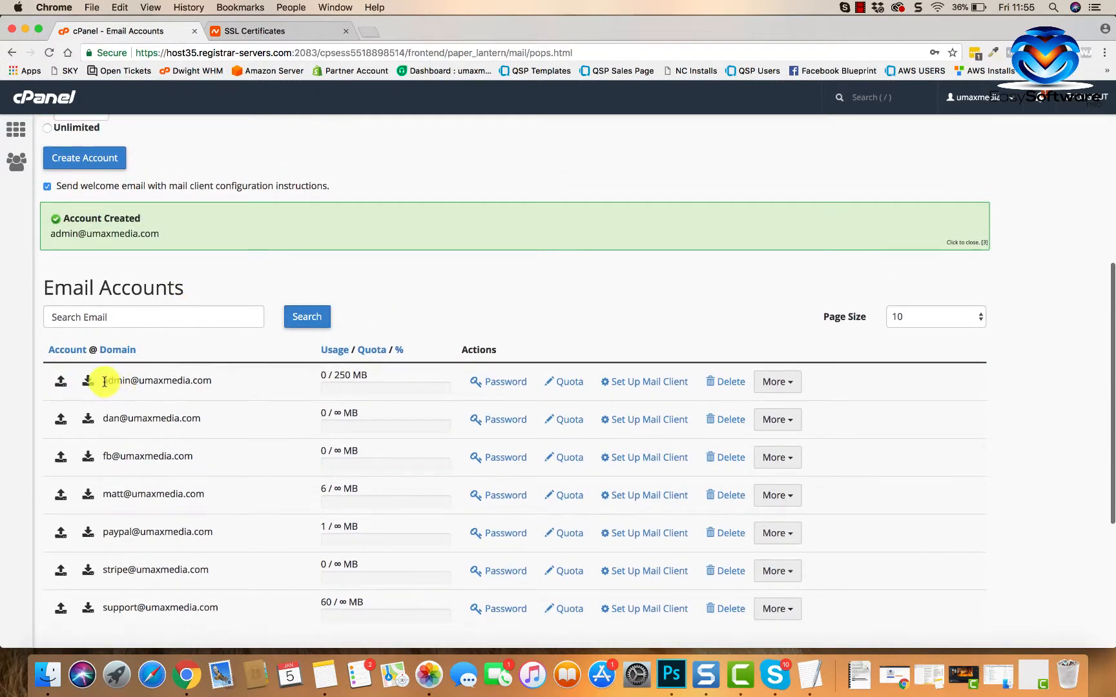
scroll(149, 444, down, 1)
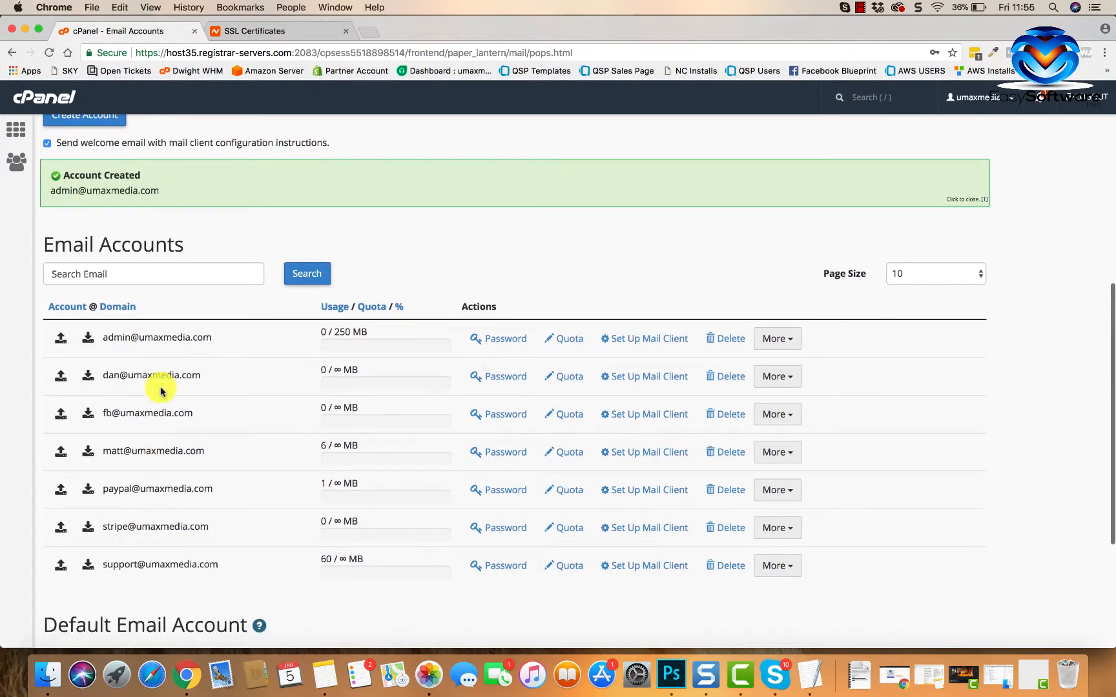
scroll(213, 527, down, 4)
scroll(213, 523, up, 12)
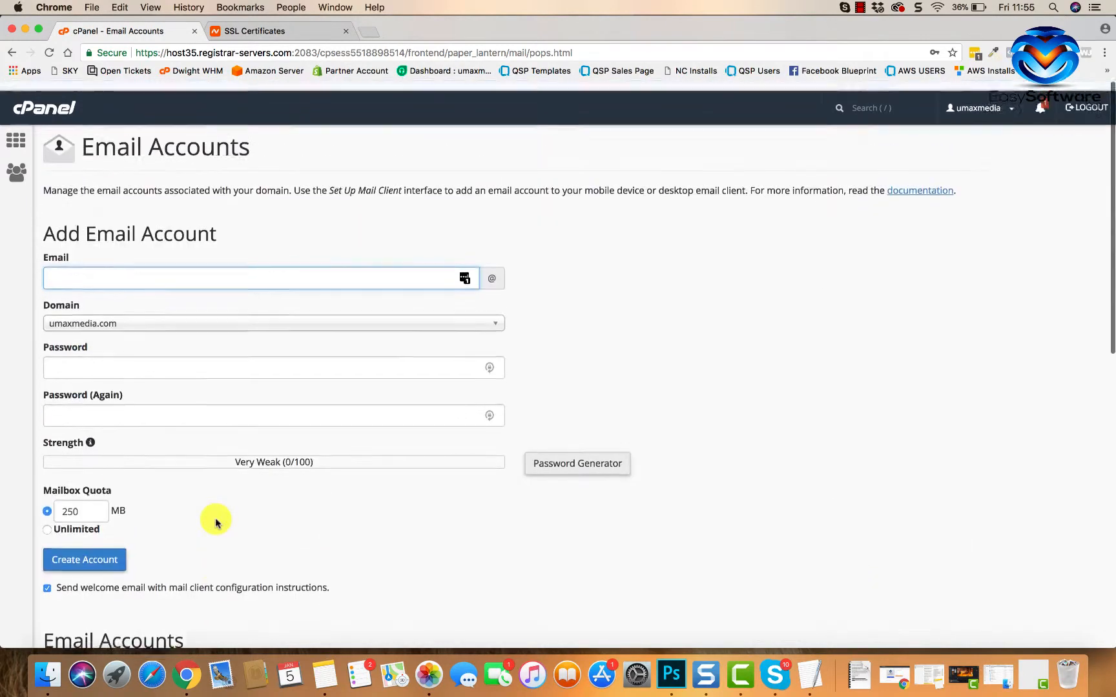
click(31, 140)
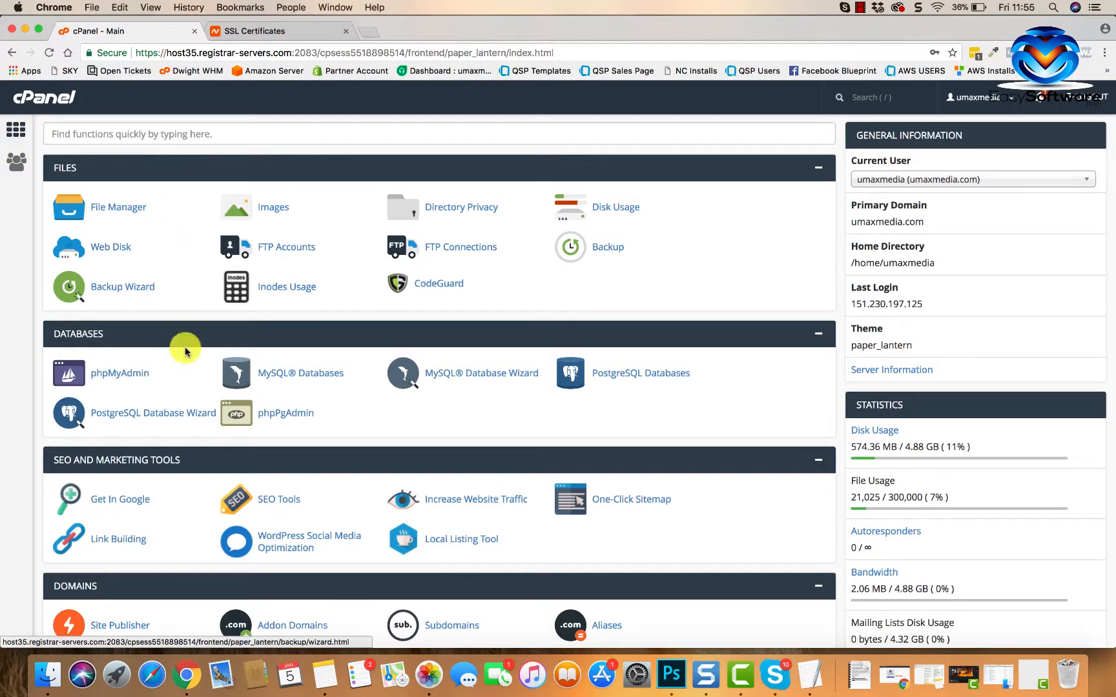
- Find 'ssl' in the function search, open SSL/TLS, and go to certificate signing requests
click(184, 136)
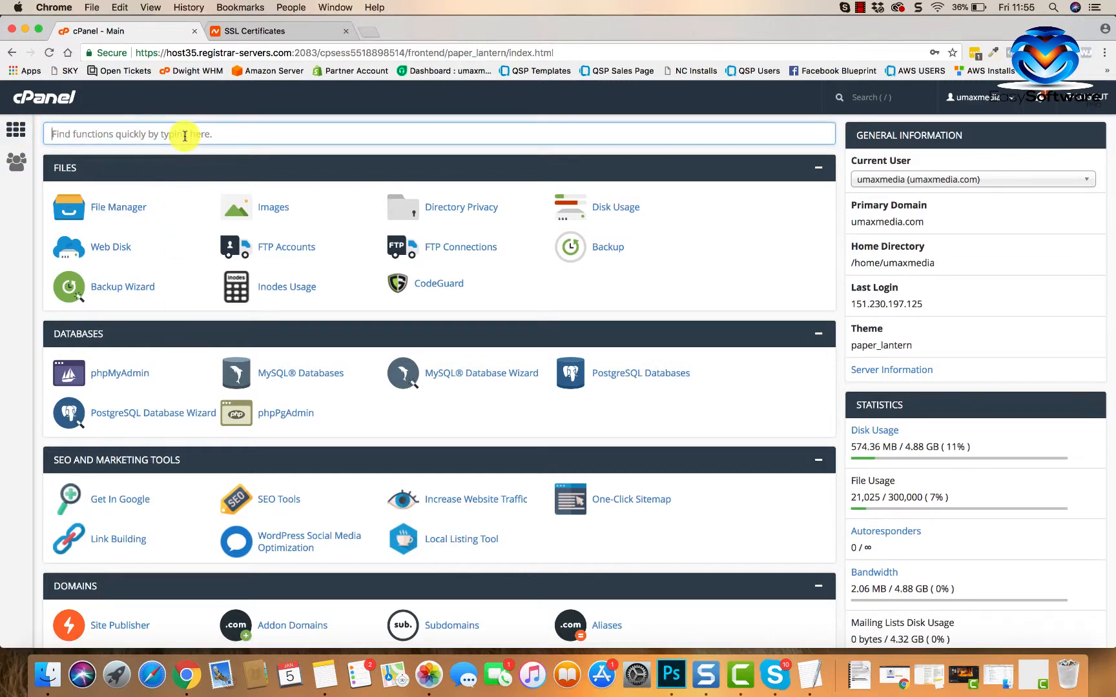
text(ssl)
click(108, 207)
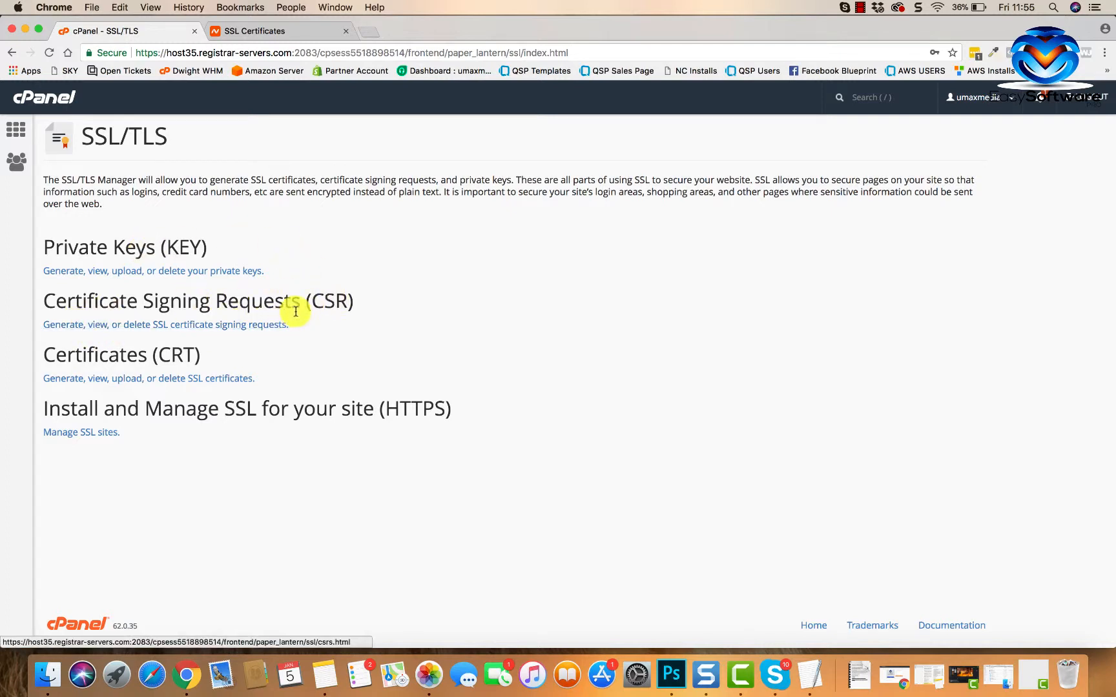
click(168, 324)
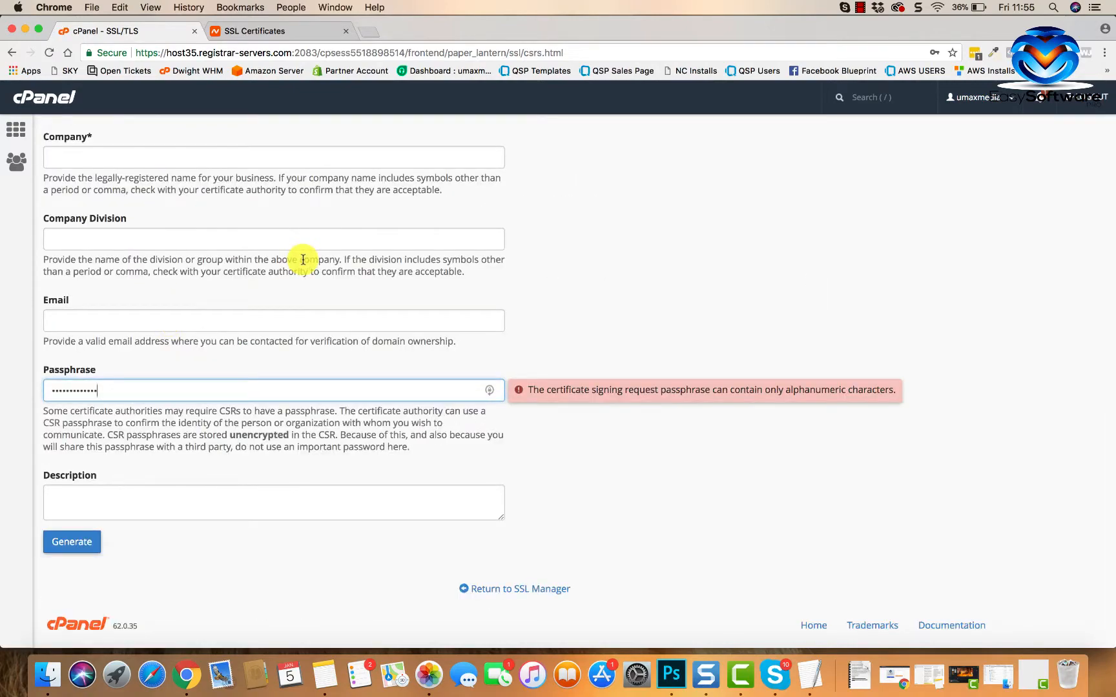
scroll(299, 256, up, 5)
scroll(303, 259, up, 10)
scroll(303, 260, down, 8)
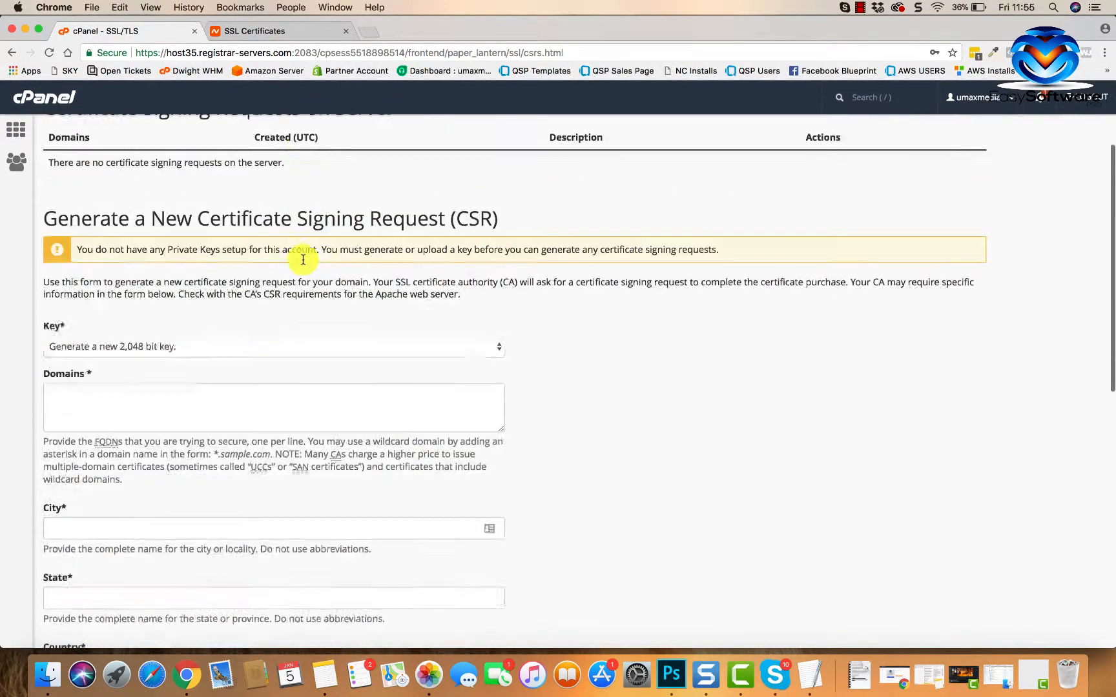
scroll(303, 260, up, 2)
- Enter umaxmedia.com as the domain and autofill Llandrindod Wells, Powys, GB location details
click(174, 269)
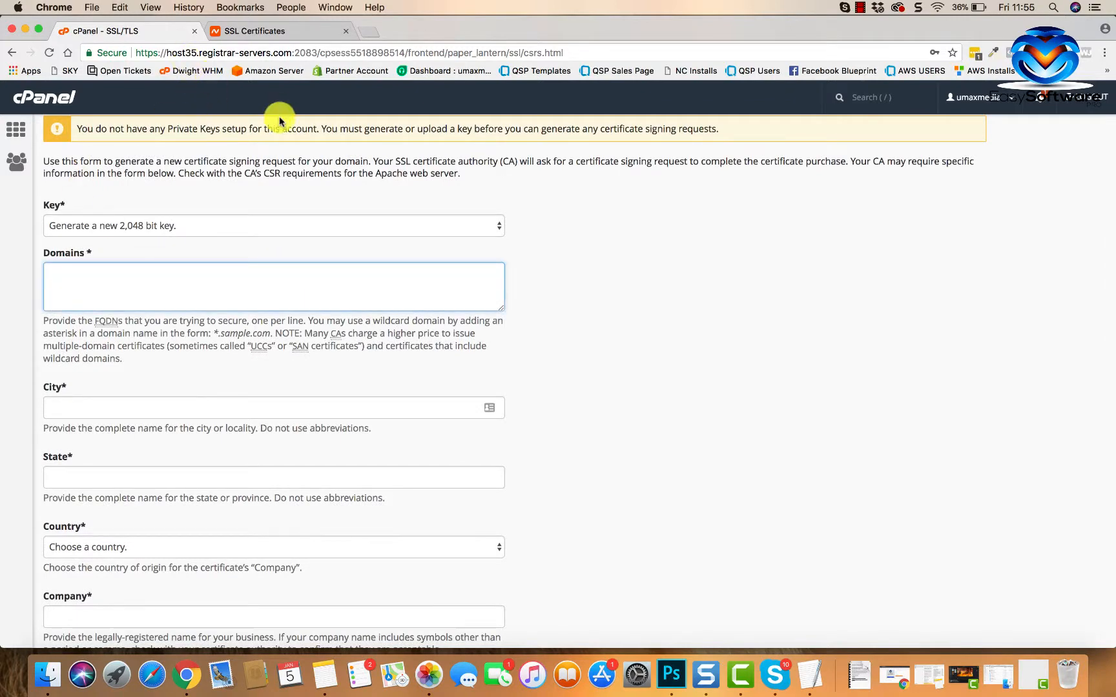
scroll(229, 222, up, 5)
scroll(229, 223, up, 6)
scroll(229, 221, down, 9)
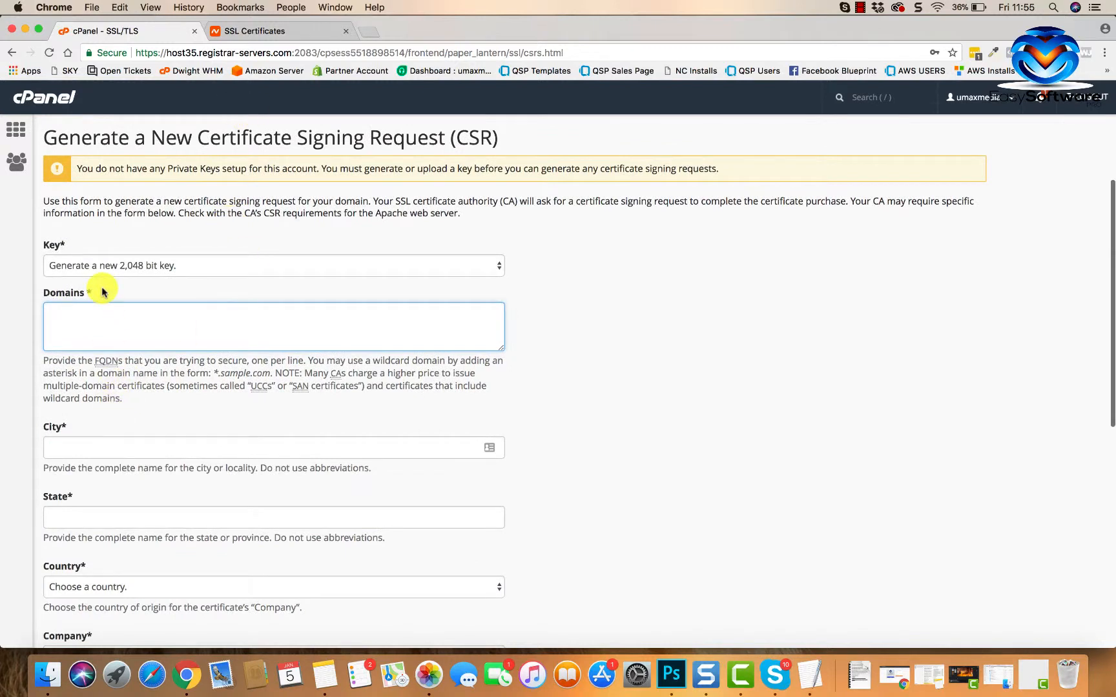
text(umaxme)
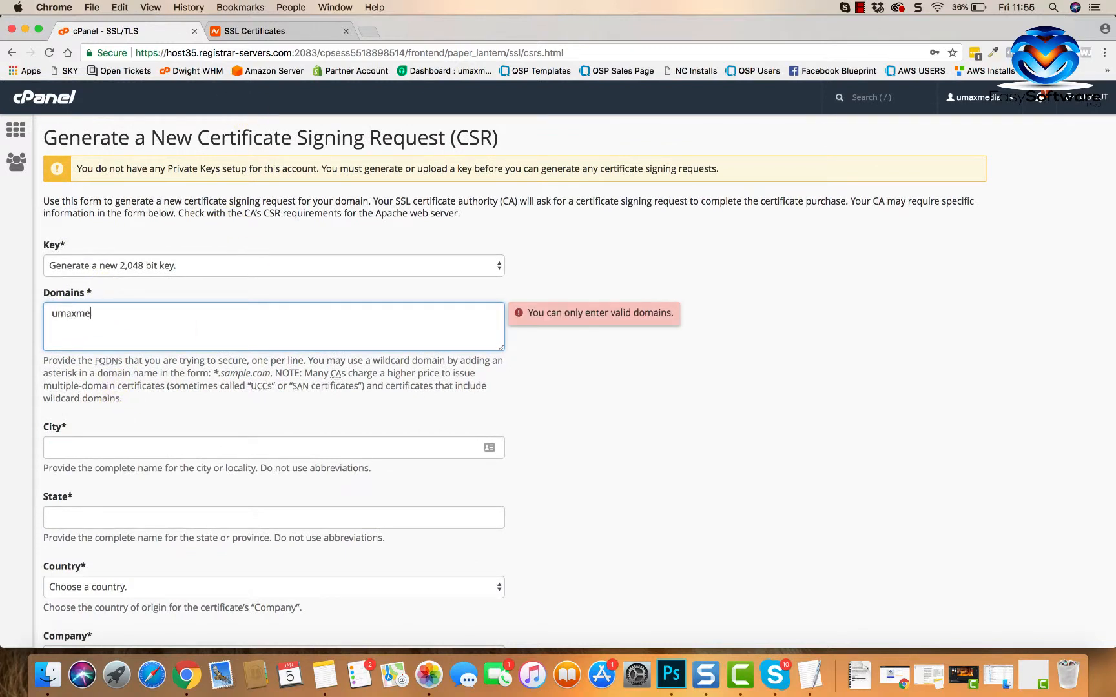
text(dia.co)
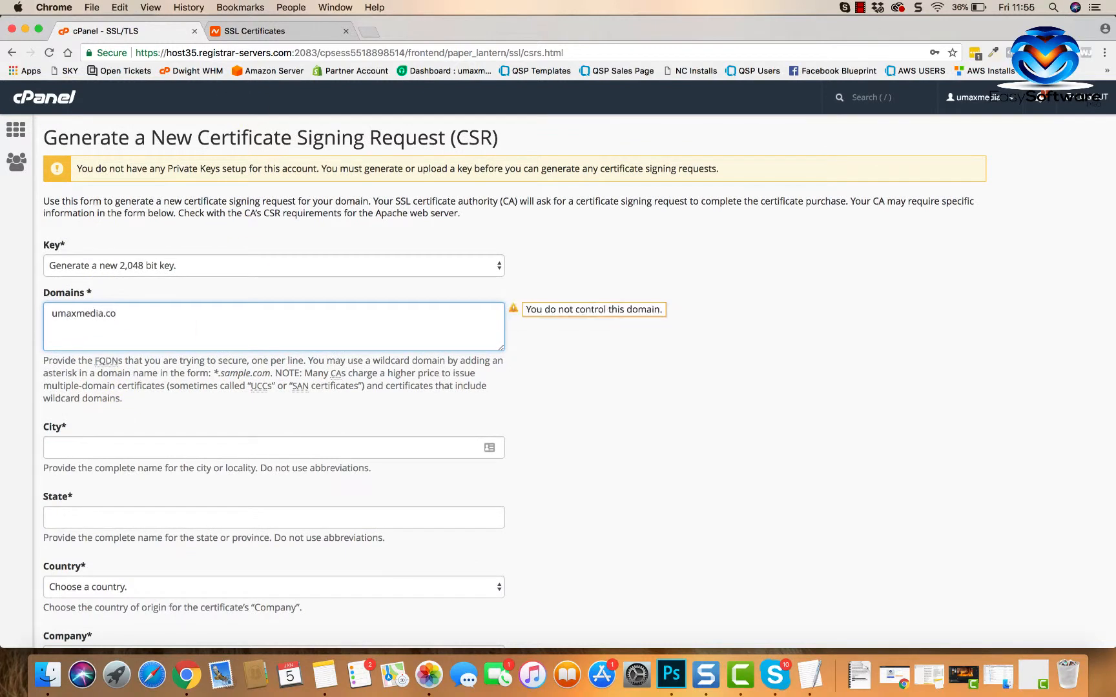
text(m)
click(520, 337)
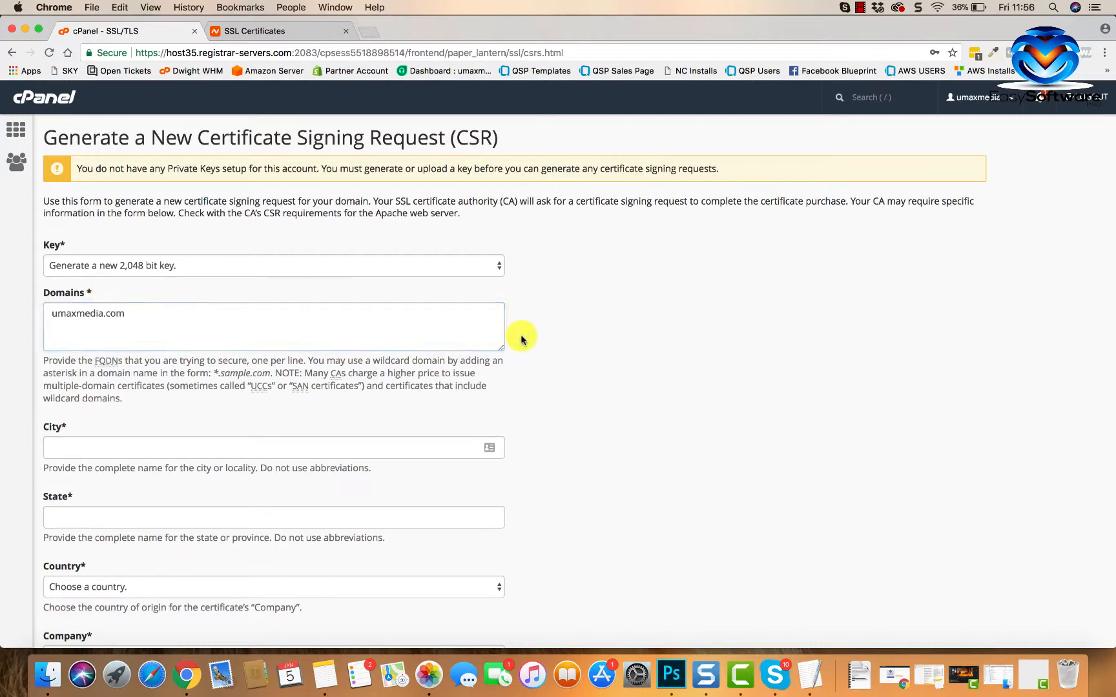
scroll(184, 412, down, 3)
click(108, 320)
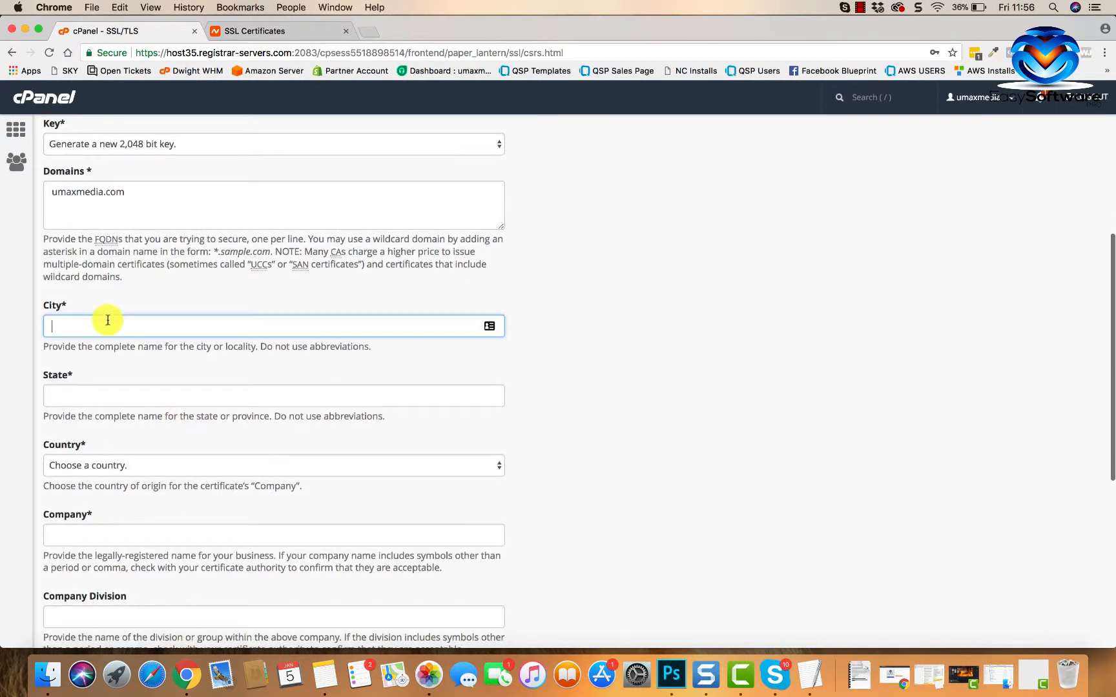
text(ll)
click(105, 346)
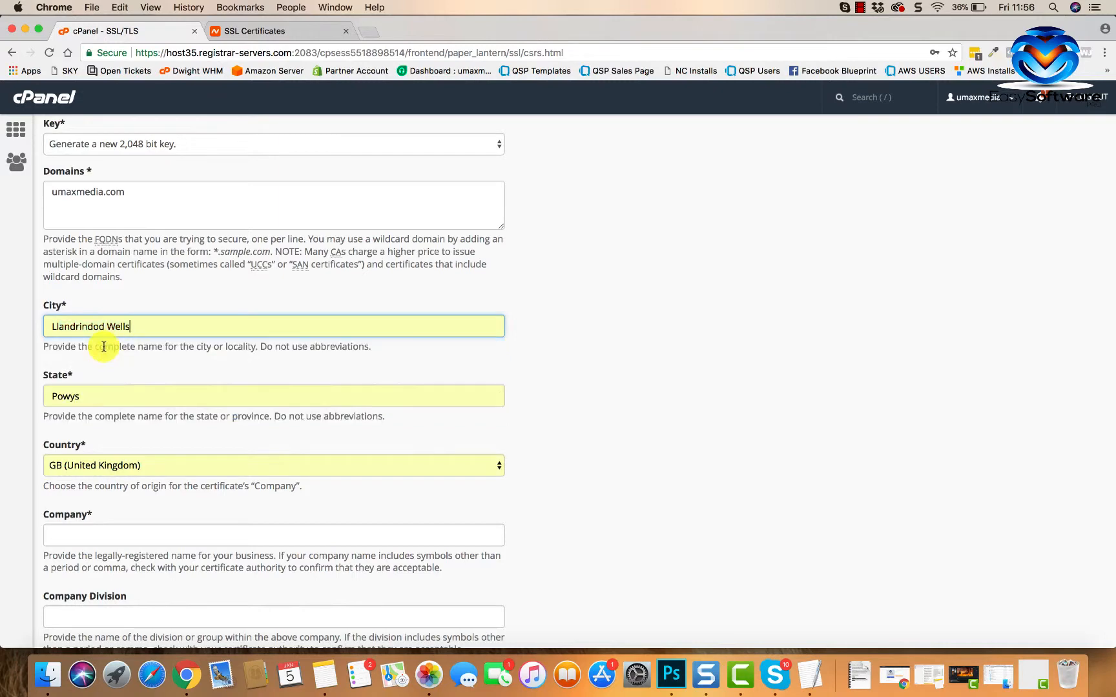
scroll(139, 448, down, 5)
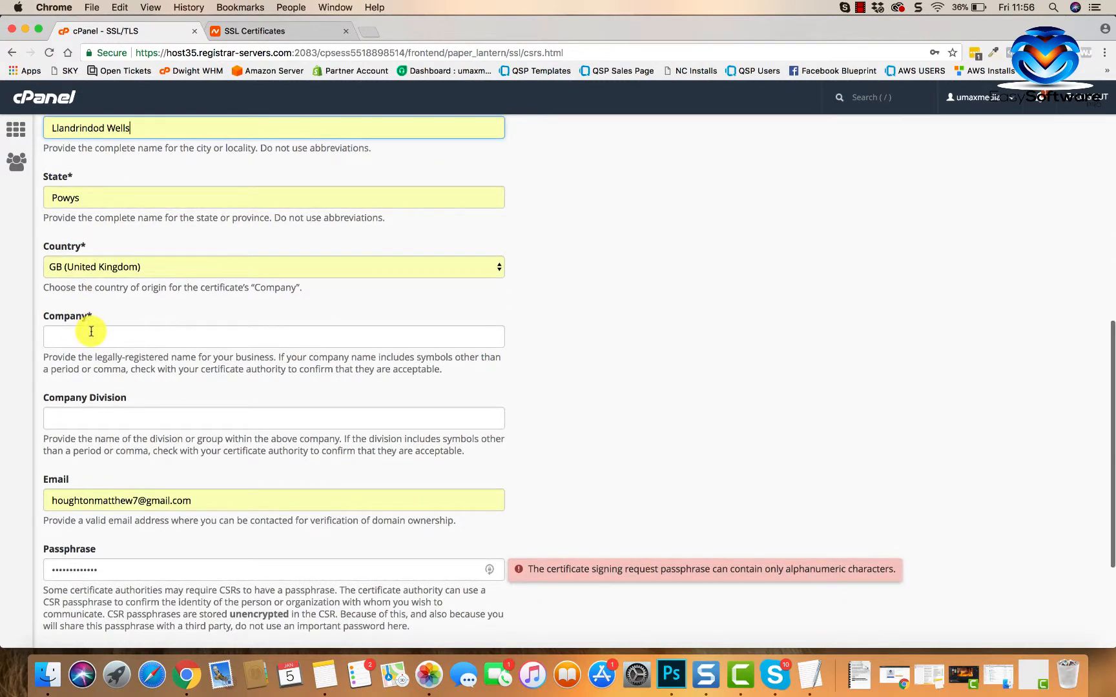
- Set the company to Digital Footsteps and replace the contact email with the domain's admin address
click(91, 334)
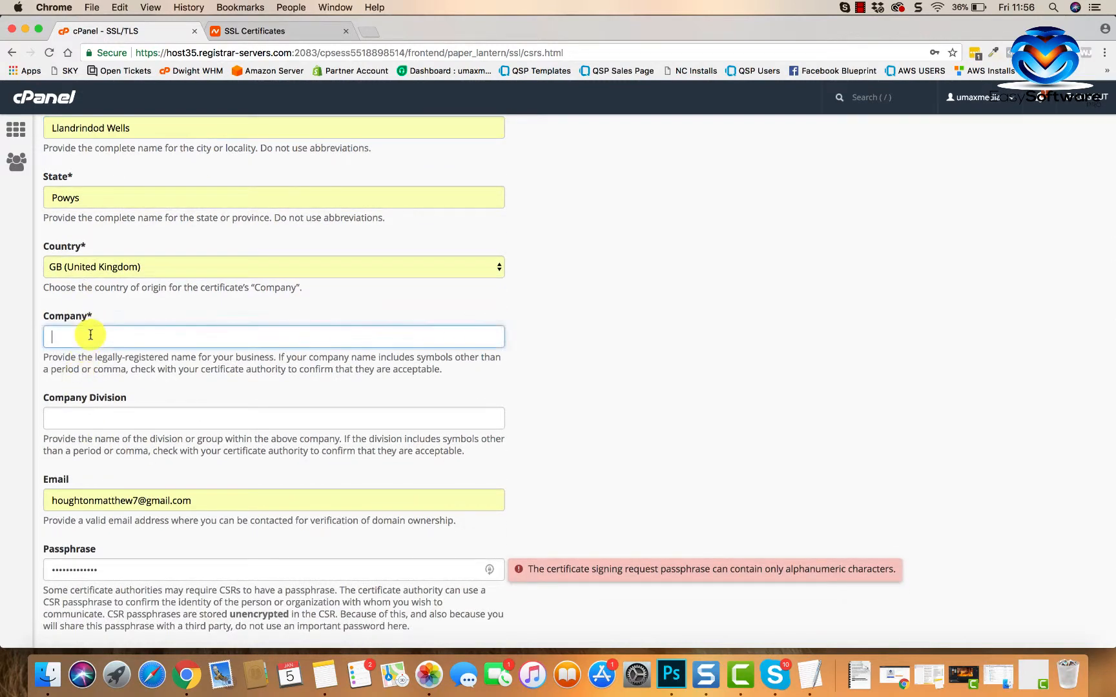
text(dig)
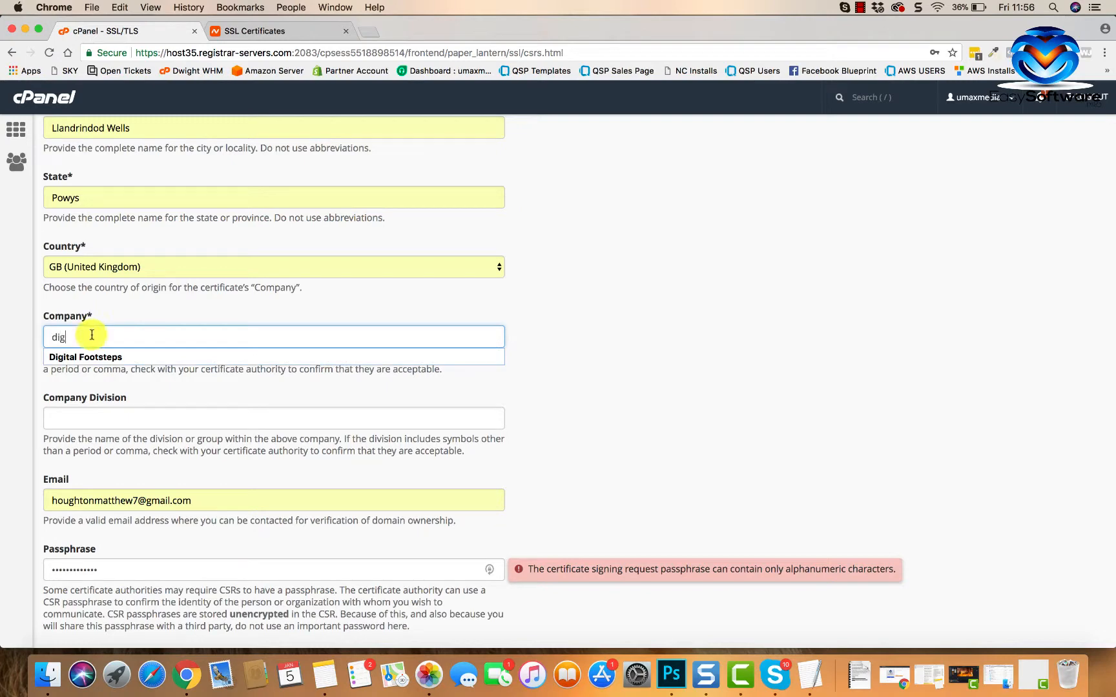
click(110, 357)
scroll(147, 410, down, 3)
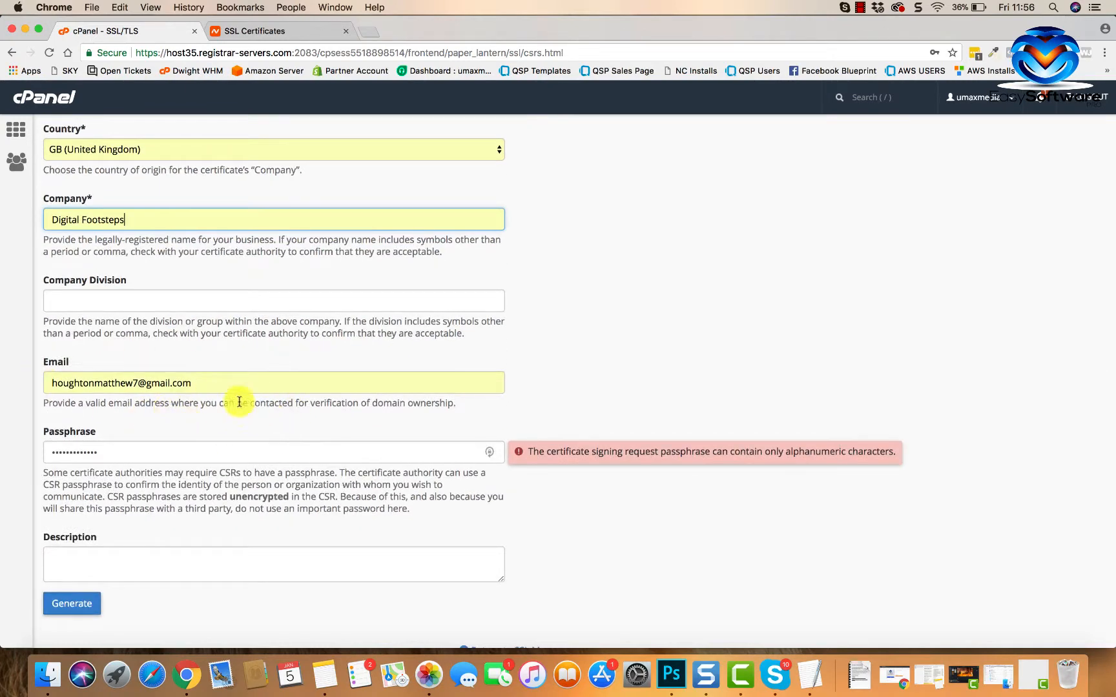
scroll(228, 400, down, 2)
drag(193, 321, 0, 326)
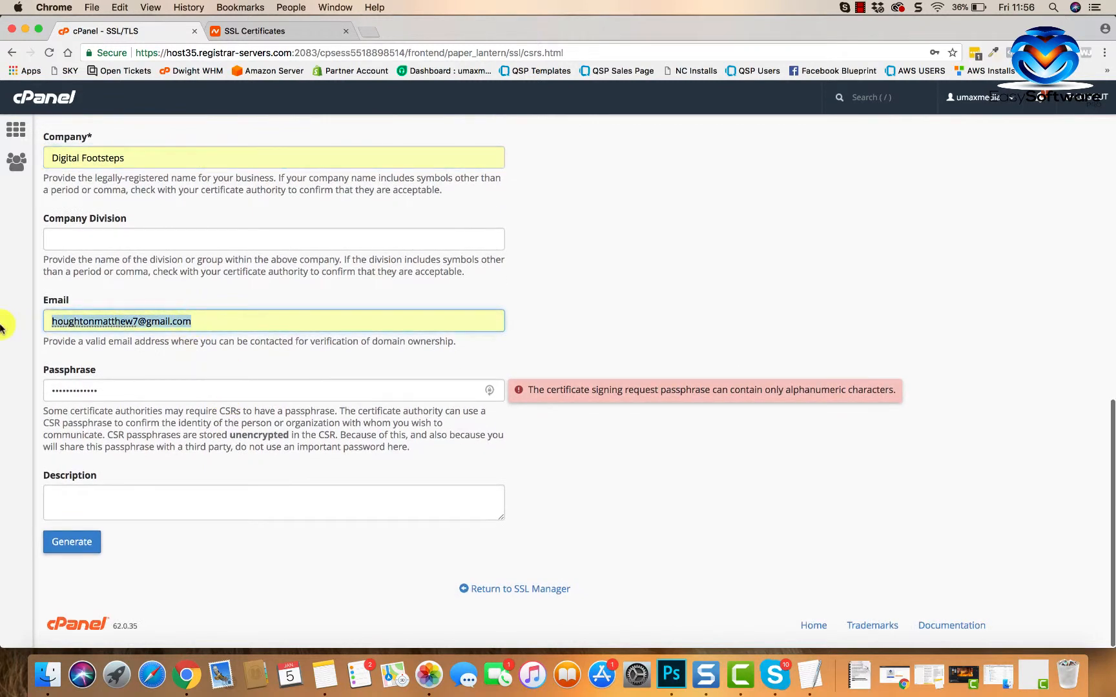
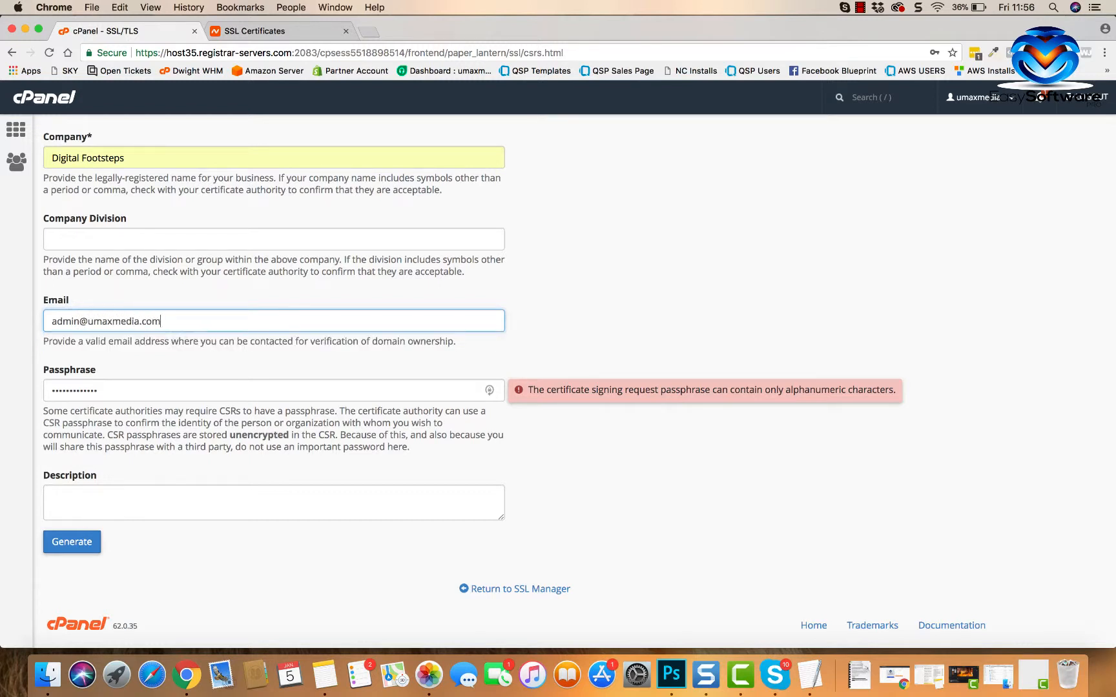
click(186, 301)
scroll(166, 374, down, 1)
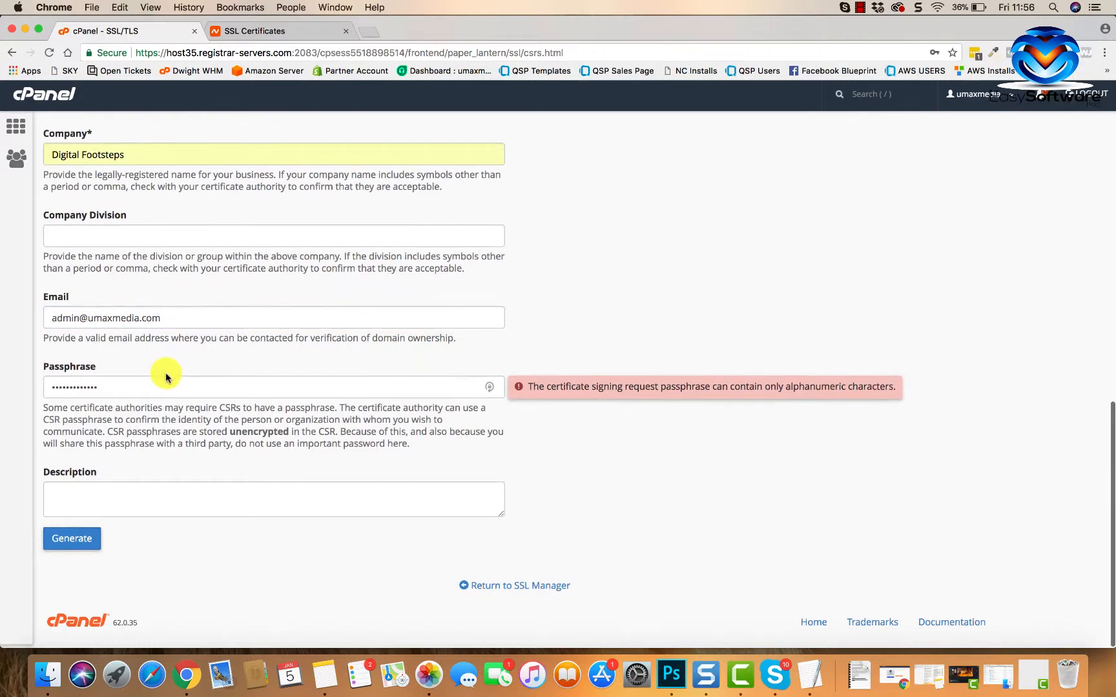
- Replace the autofilled passphrase with a new one and generate the CSR
drag(131, 384, 3, 393)
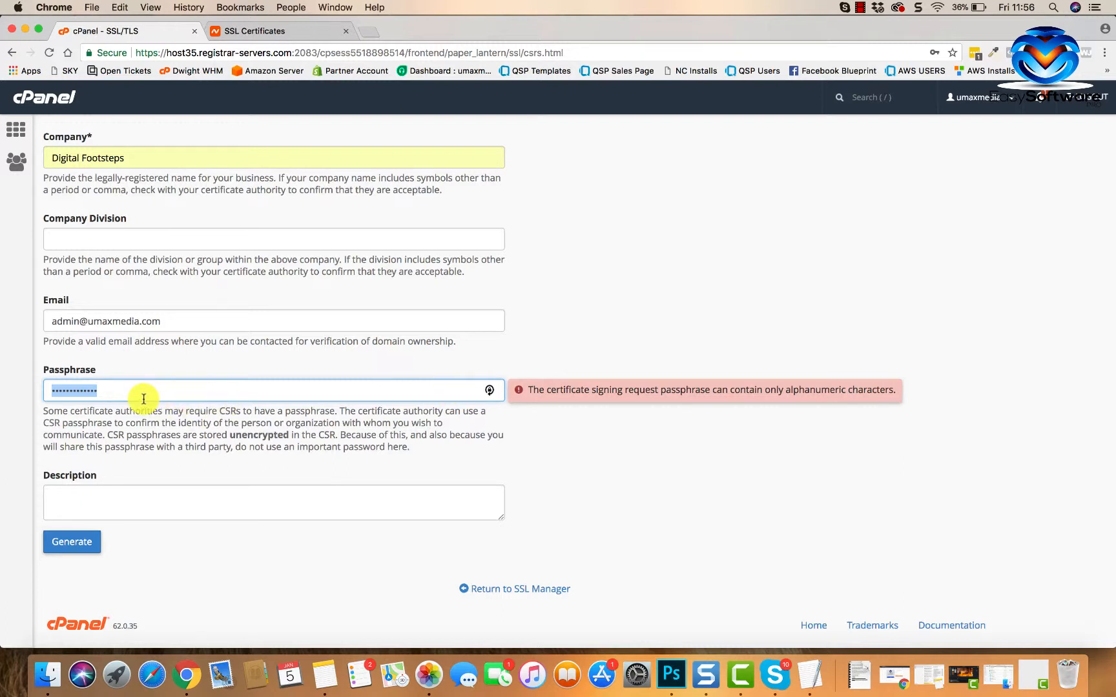
text(aa)
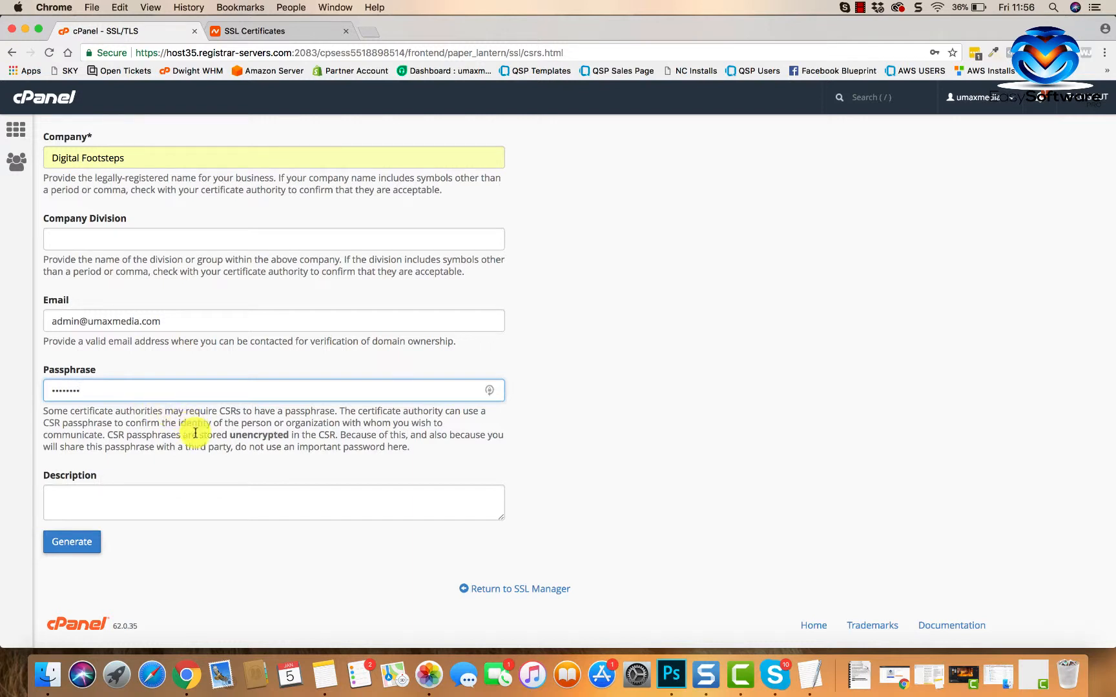
click(153, 501)
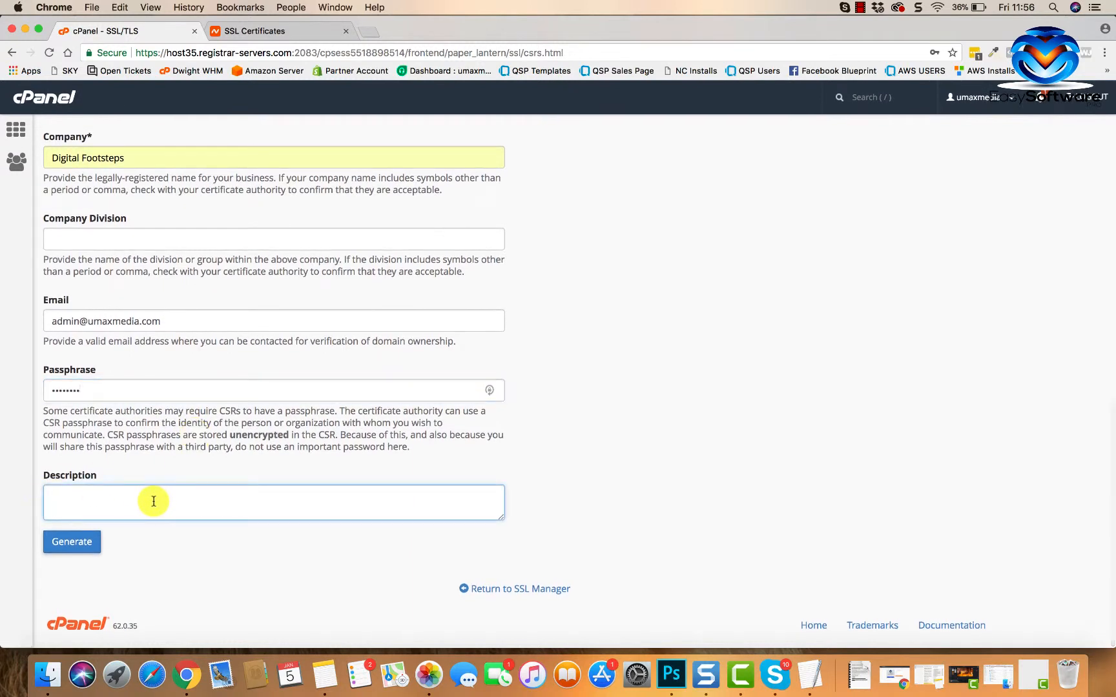
click(67, 547)
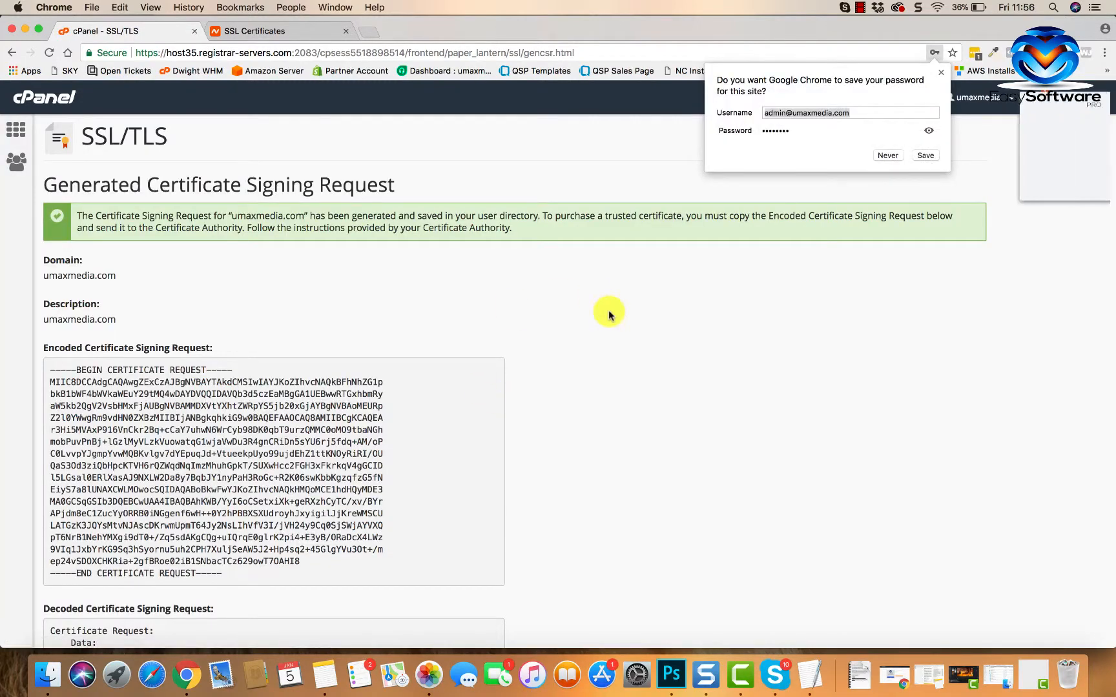
scroll(607, 313, down, 5)
click(947, 77)
- Copy the full encoded CSR text and switch to Namecheap's SSL certificates tab
click(942, 73)
click(997, 185)
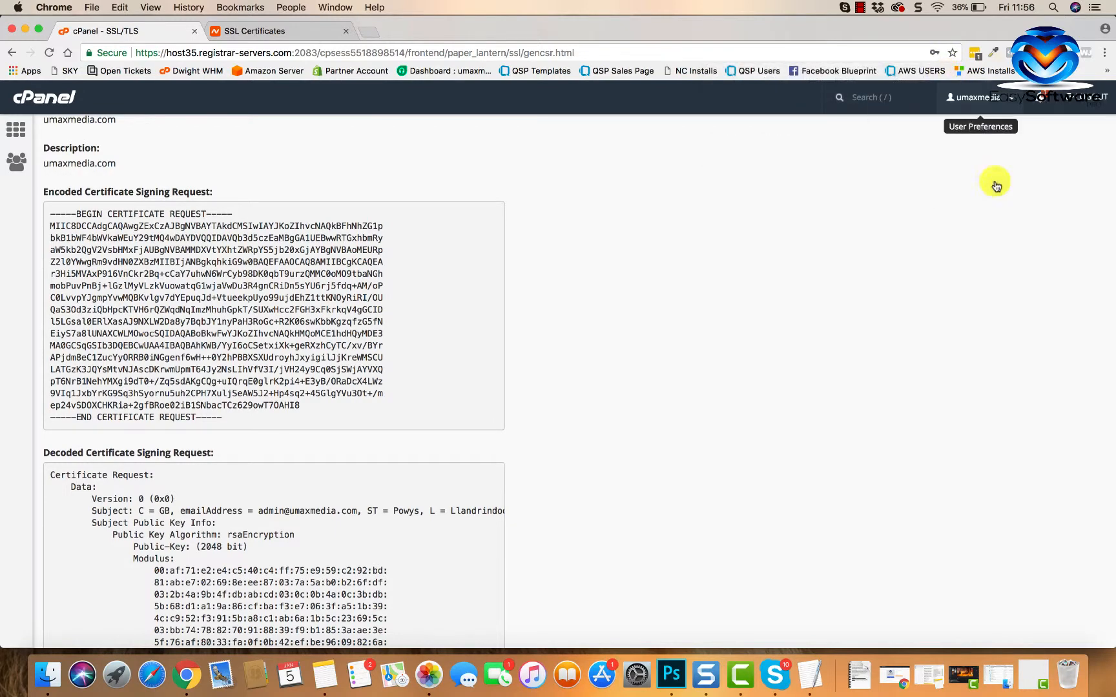
scroll(374, 321, down, 1)
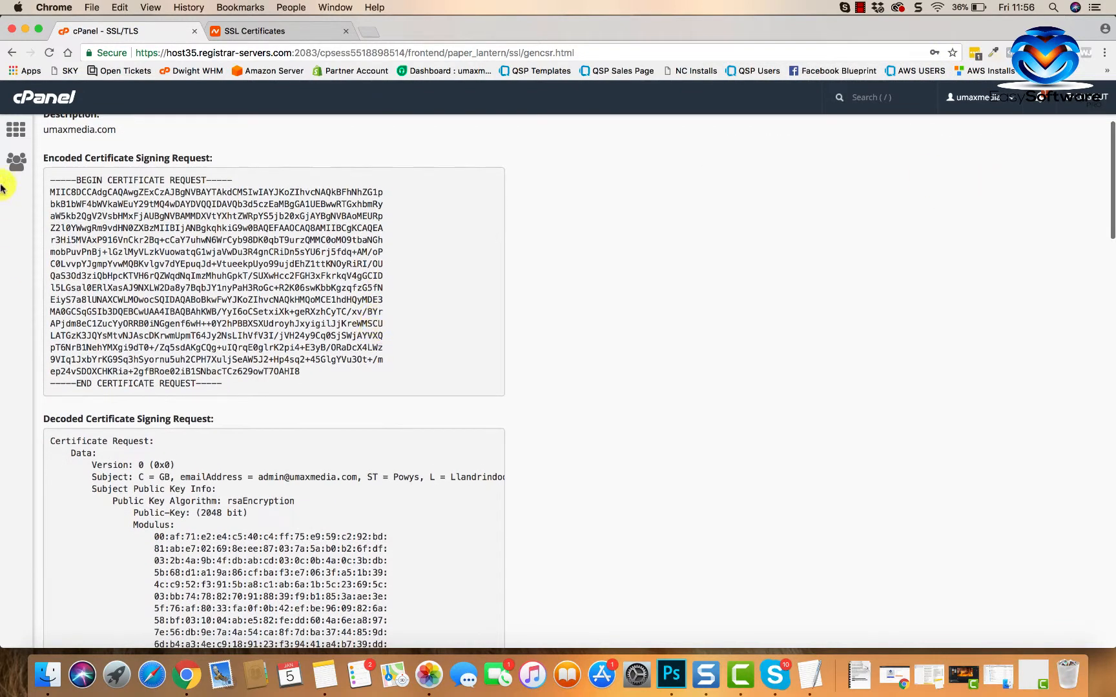
drag(50, 176, 244, 381)
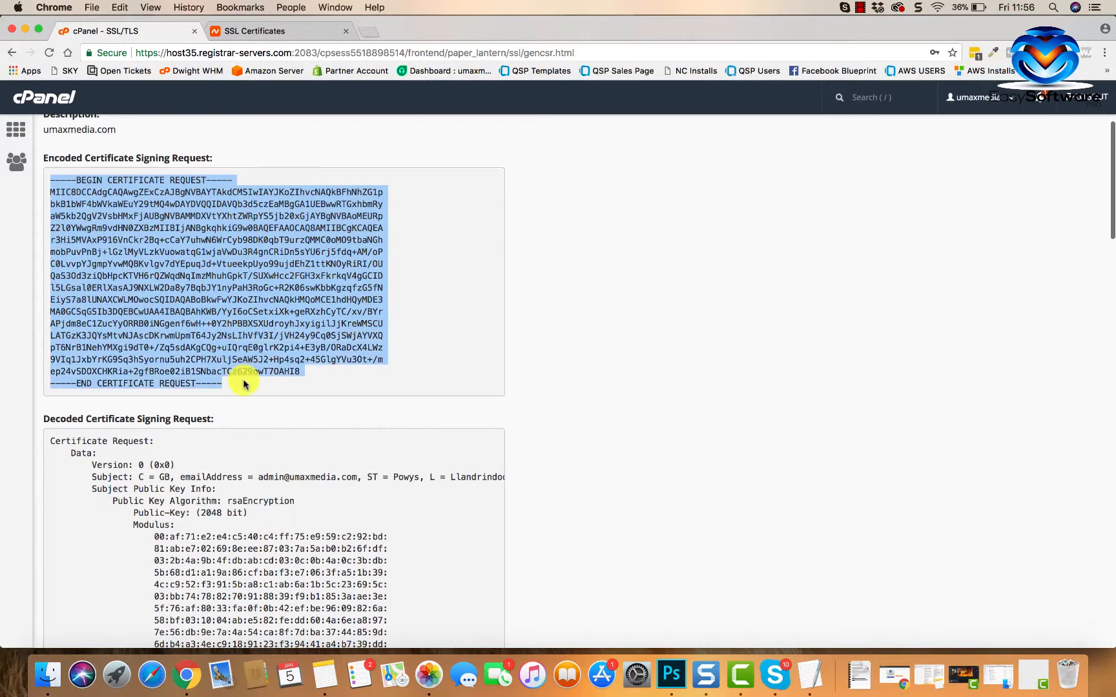
right_click(246, 310)
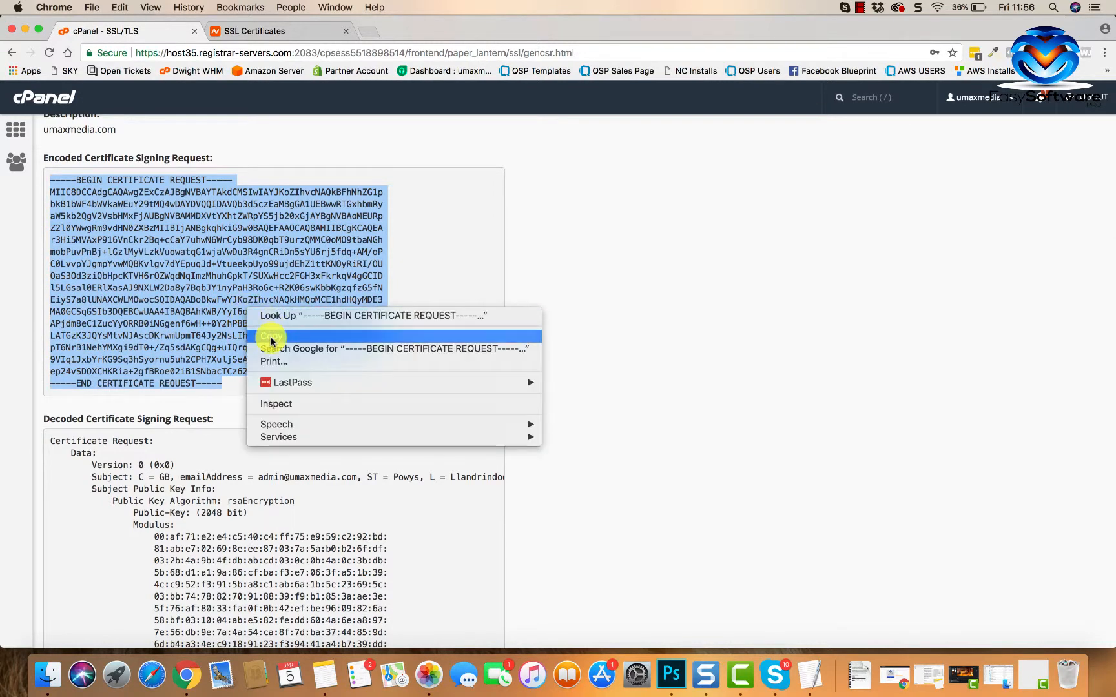
click(306, 338)
click(279, 30)
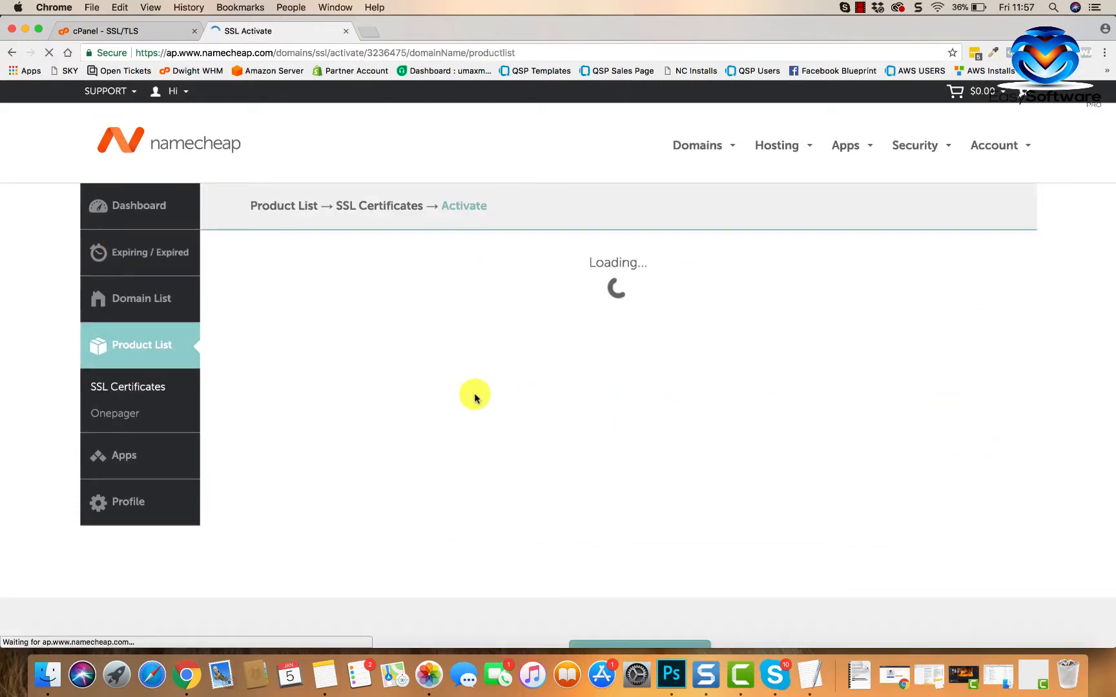
- Paste the CSR, choose 'Apache, Nginx, cPanel or other' as server type, and submit it
scroll(620, 432, down, 3)
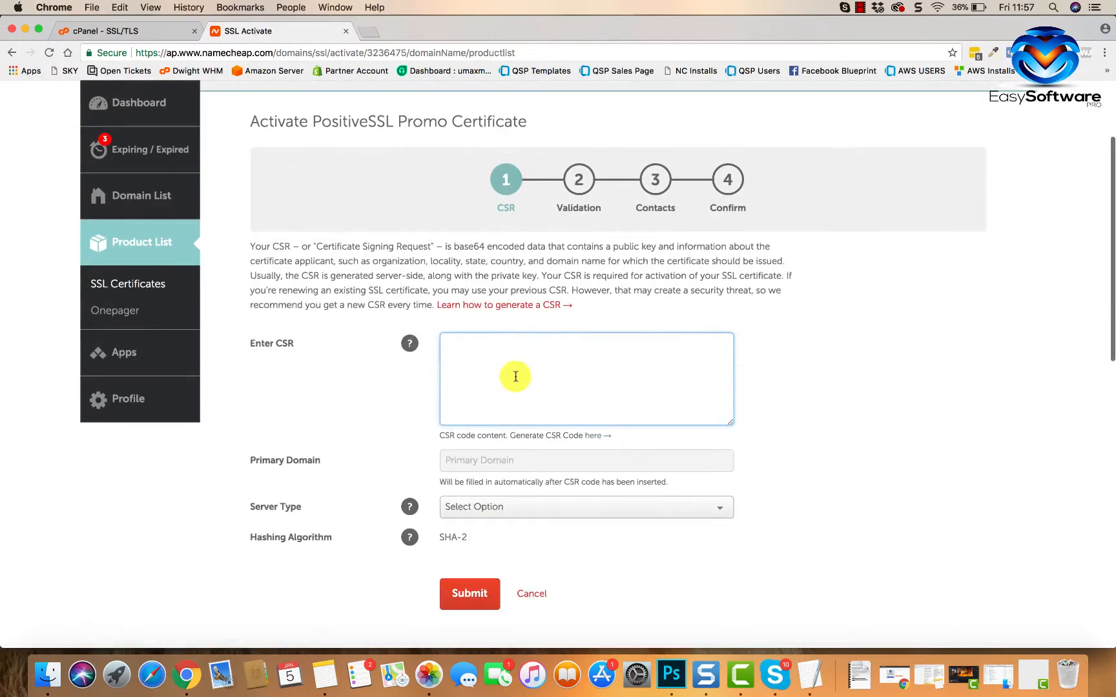
key(super+v)
scroll(728, 392, down, 2)
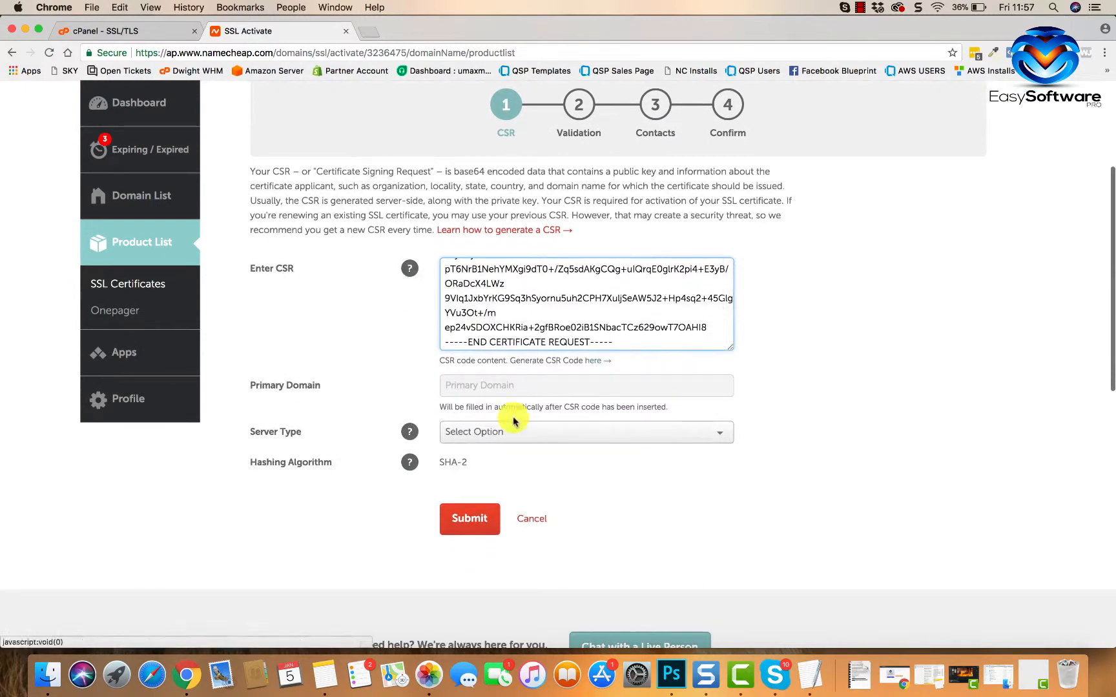
click(635, 432)
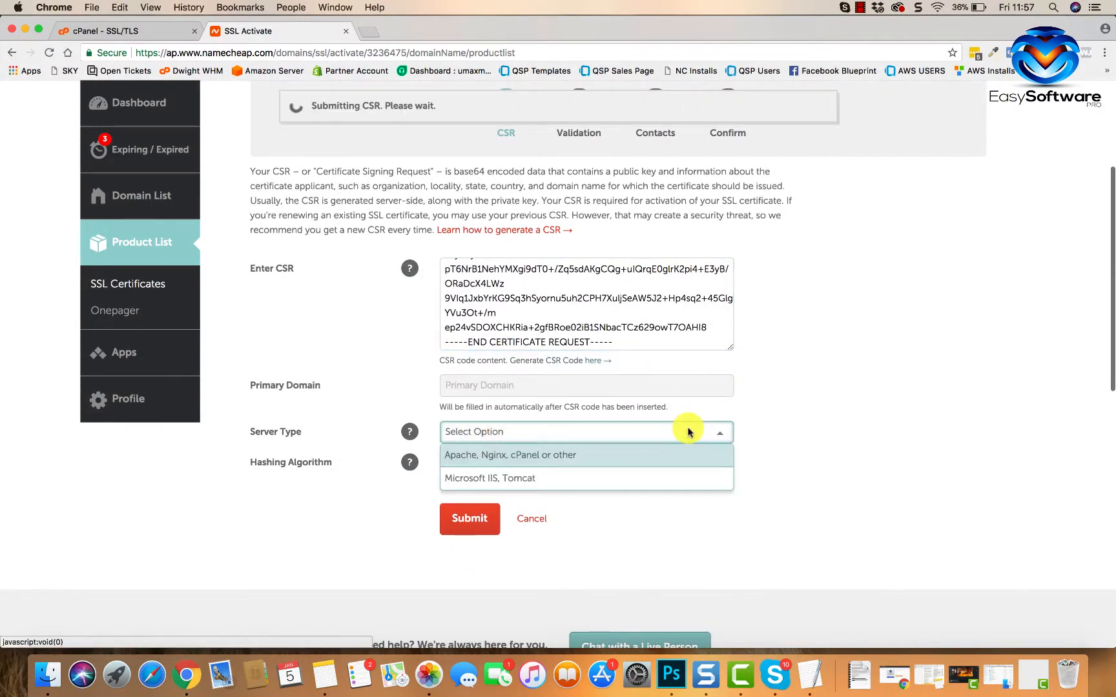
click(543, 453)
scroll(726, 502, down, 2)
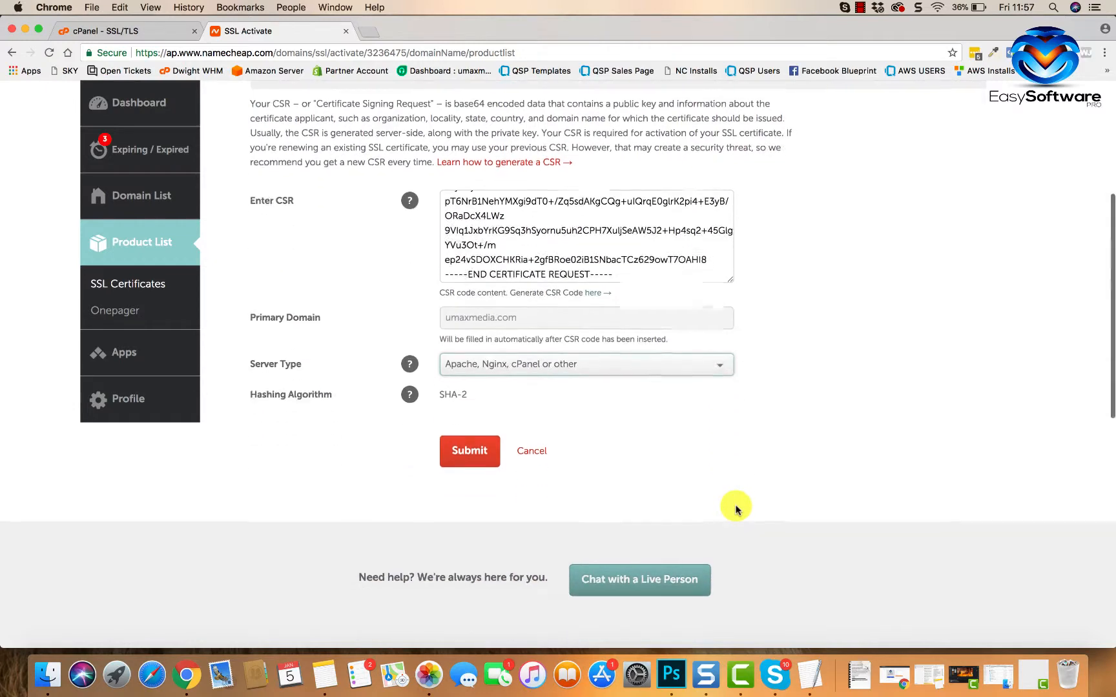
click(464, 460)
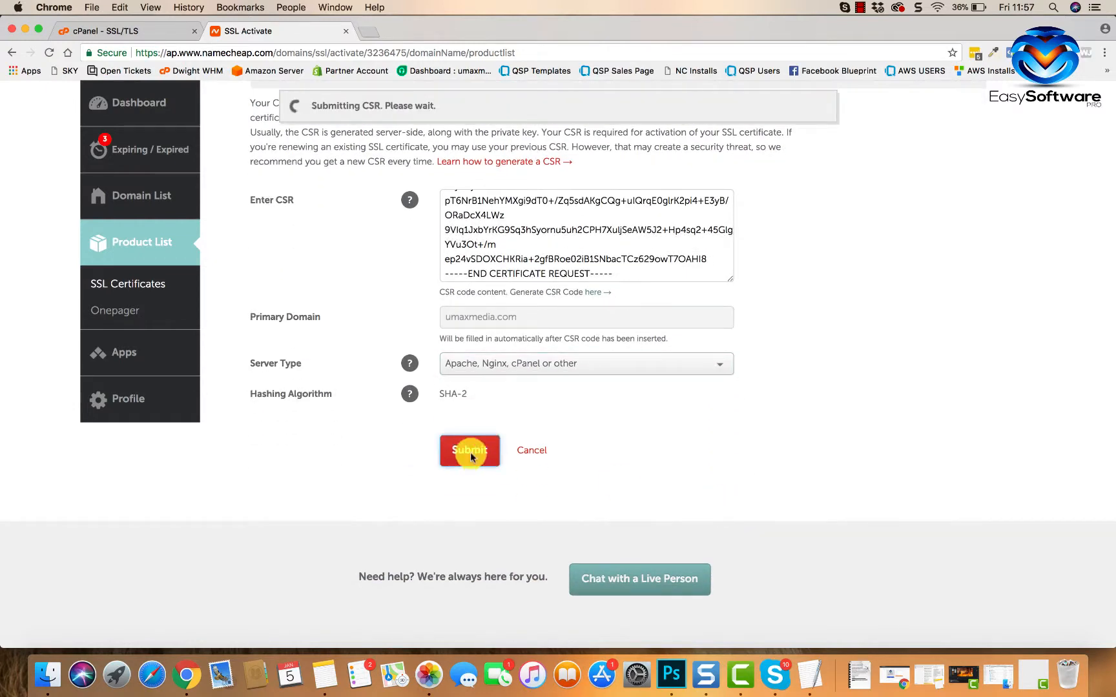
scroll(665, 475, down, 3)
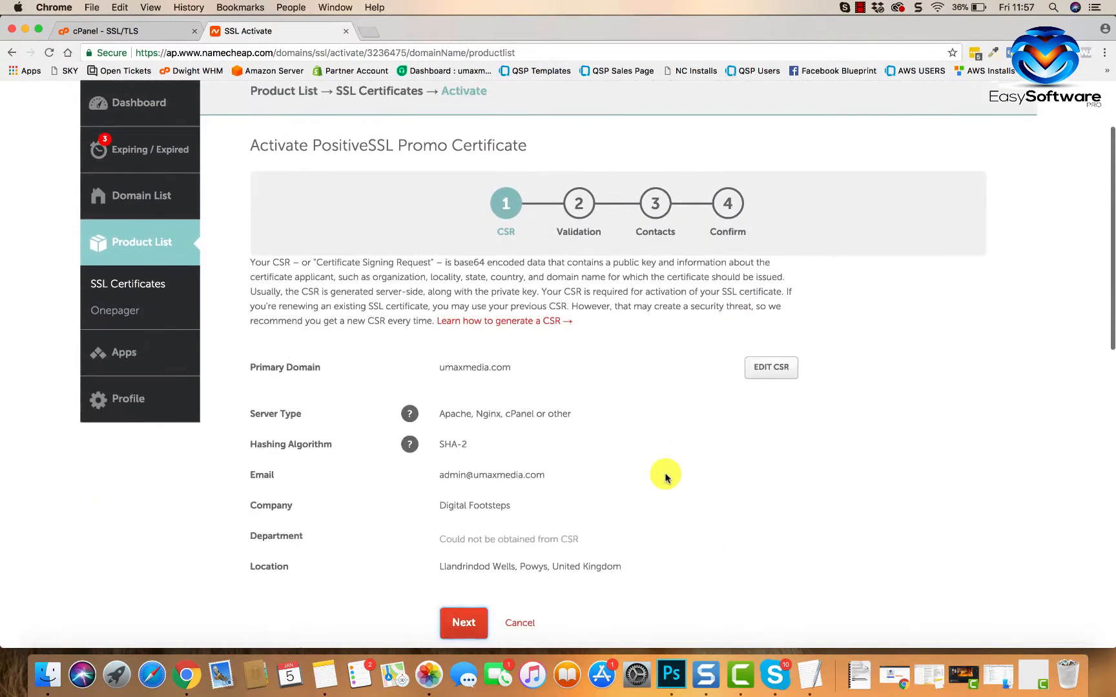
scroll(565, 495, down, 2)
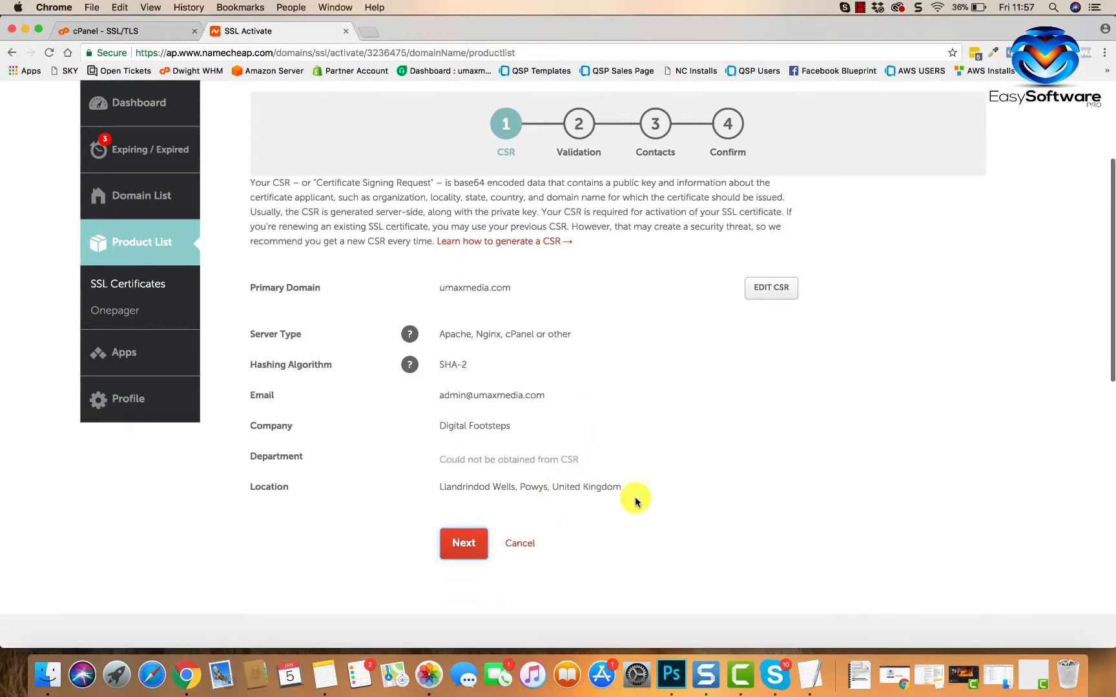
scroll(619, 500, down, 3)
click(484, 432)
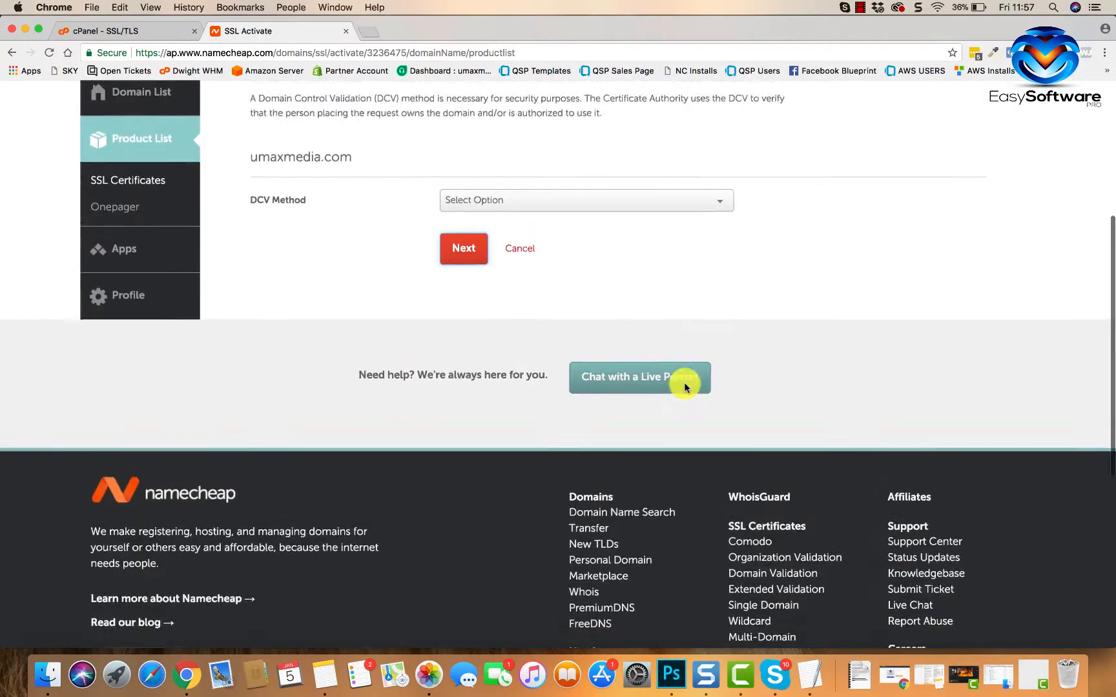
scroll(685, 388, up, 7)
scroll(348, 524, down, 2)
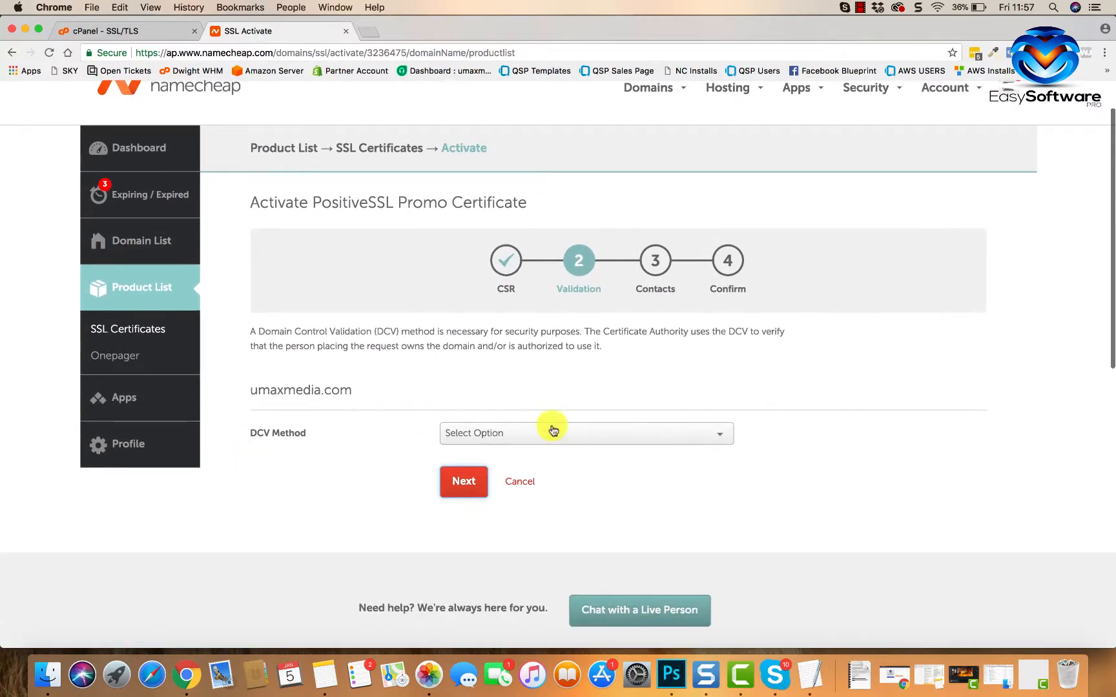
- Set the DCV method to Email and pick the domain's admin address as approver
click(611, 434)
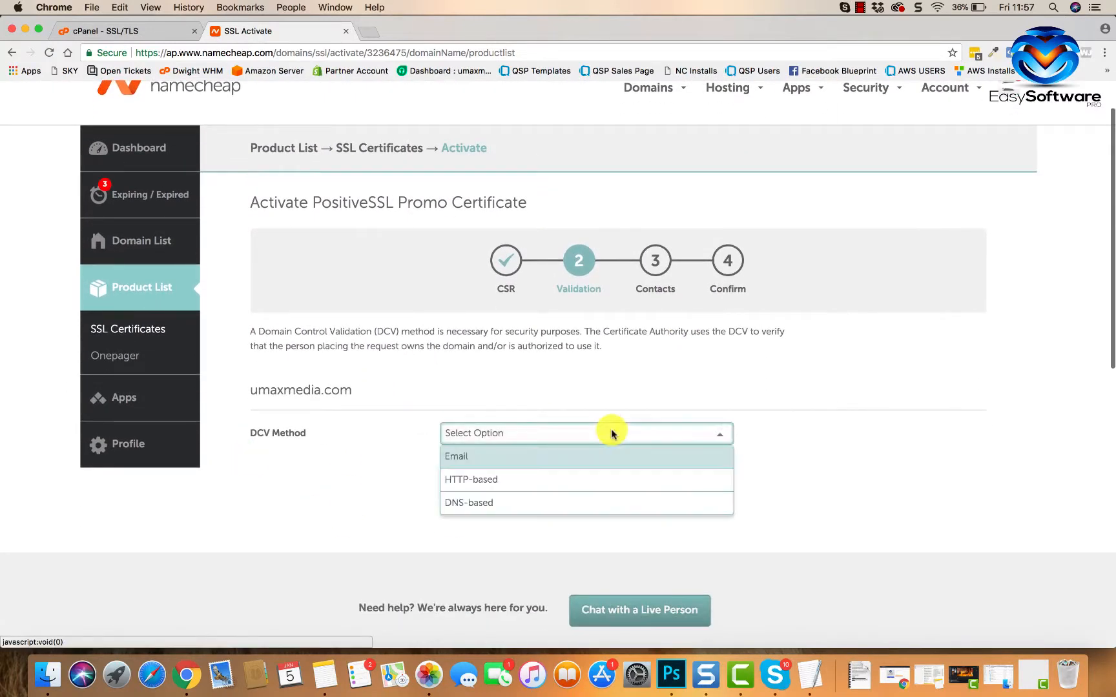
click(496, 457)
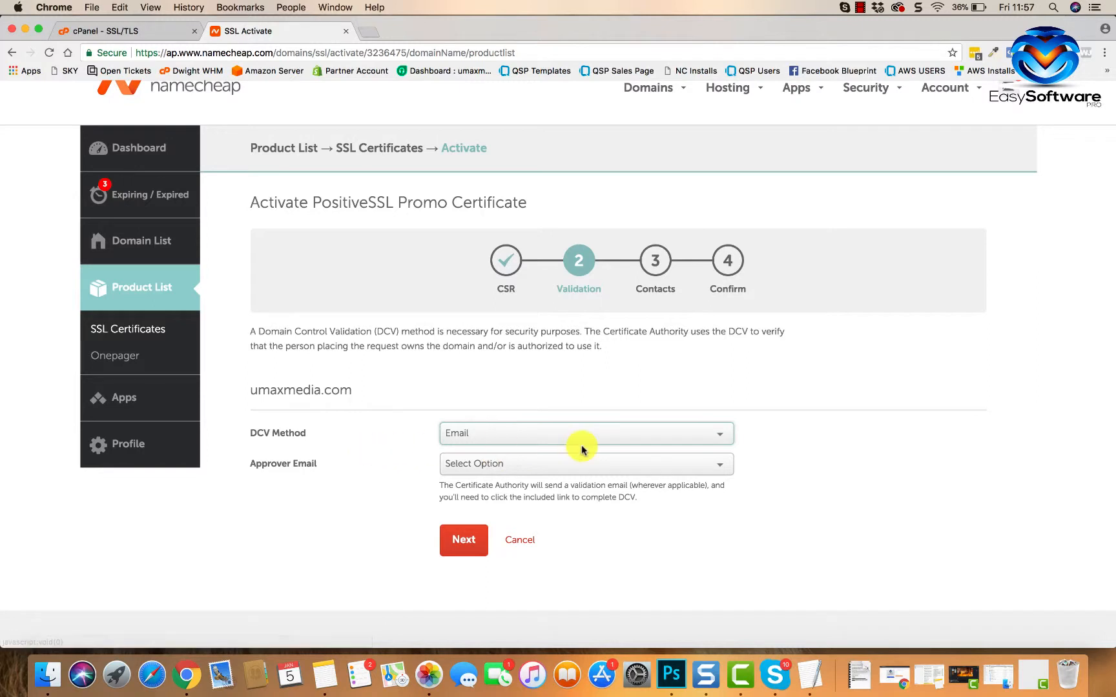
scroll(580, 516, down, 3)
click(640, 386)
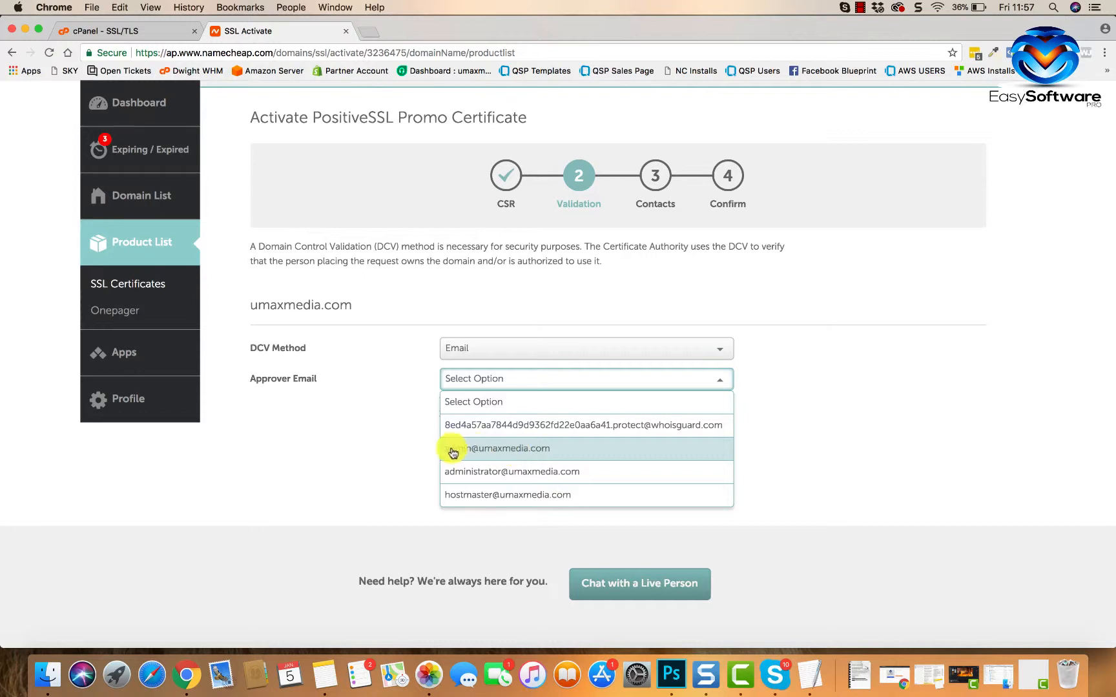
click(520, 450)
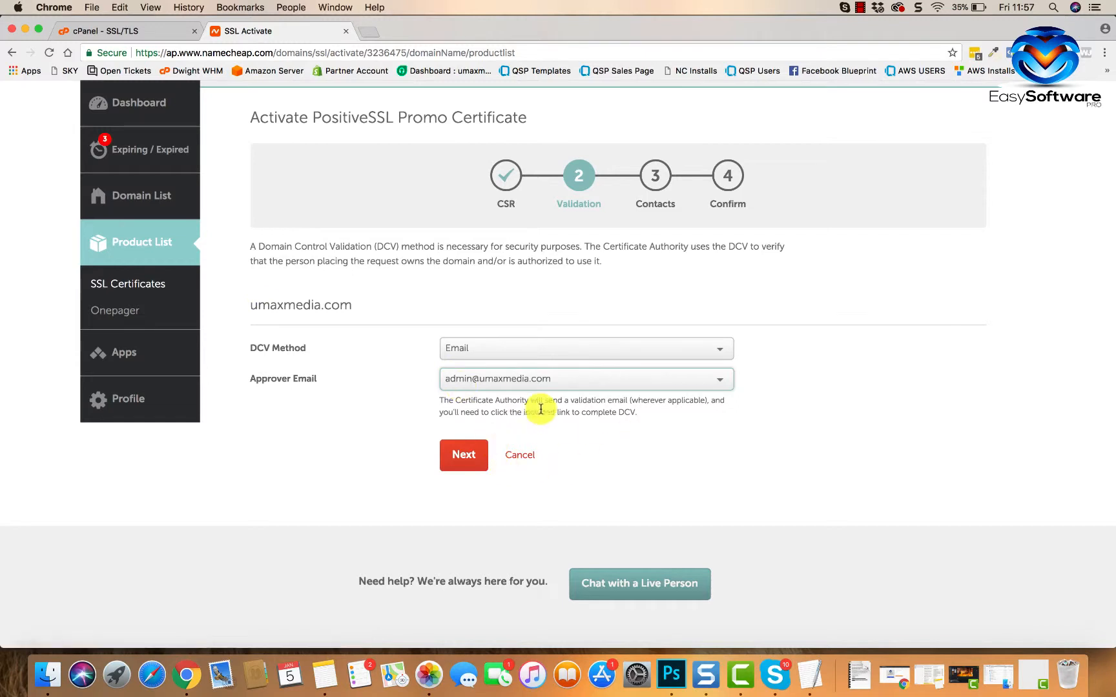
click(568, 381)
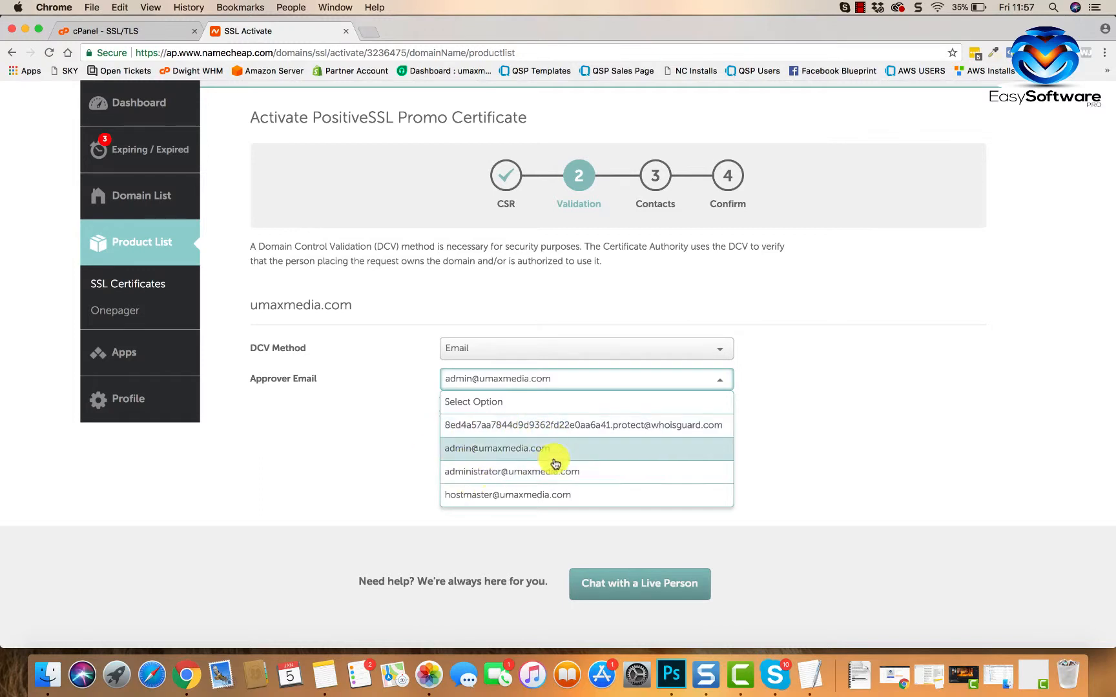
click(505, 448)
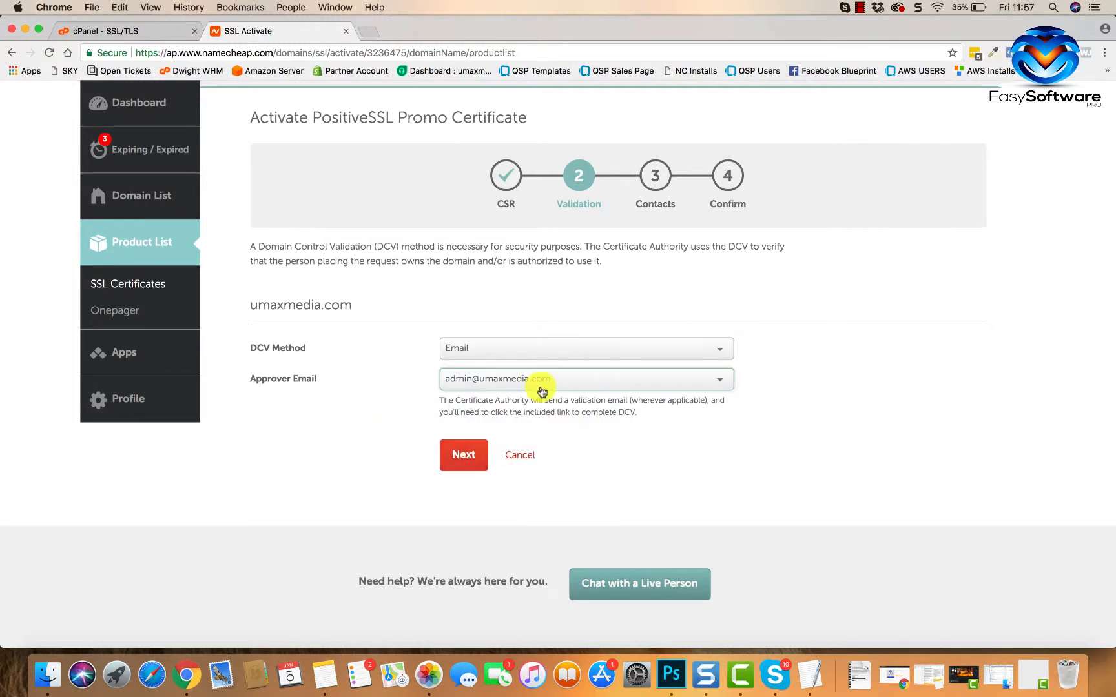
- On the contacts step, autofill the Digital Footsteps company and address details
click(464, 456)
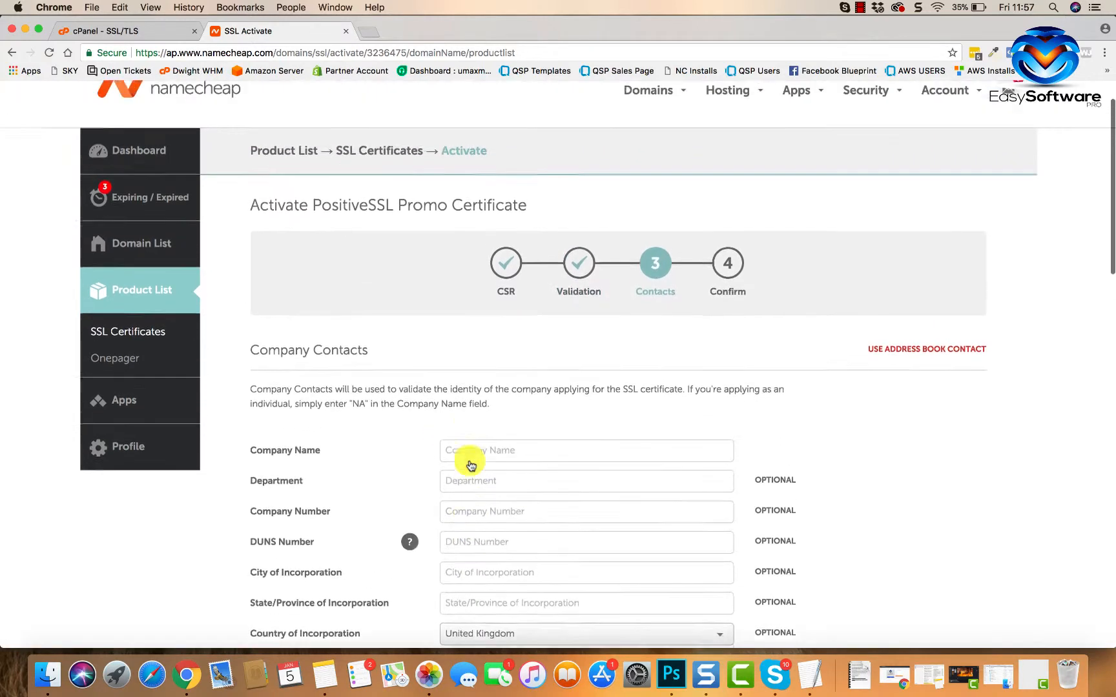
click(484, 362)
text(Digital Footsteps)
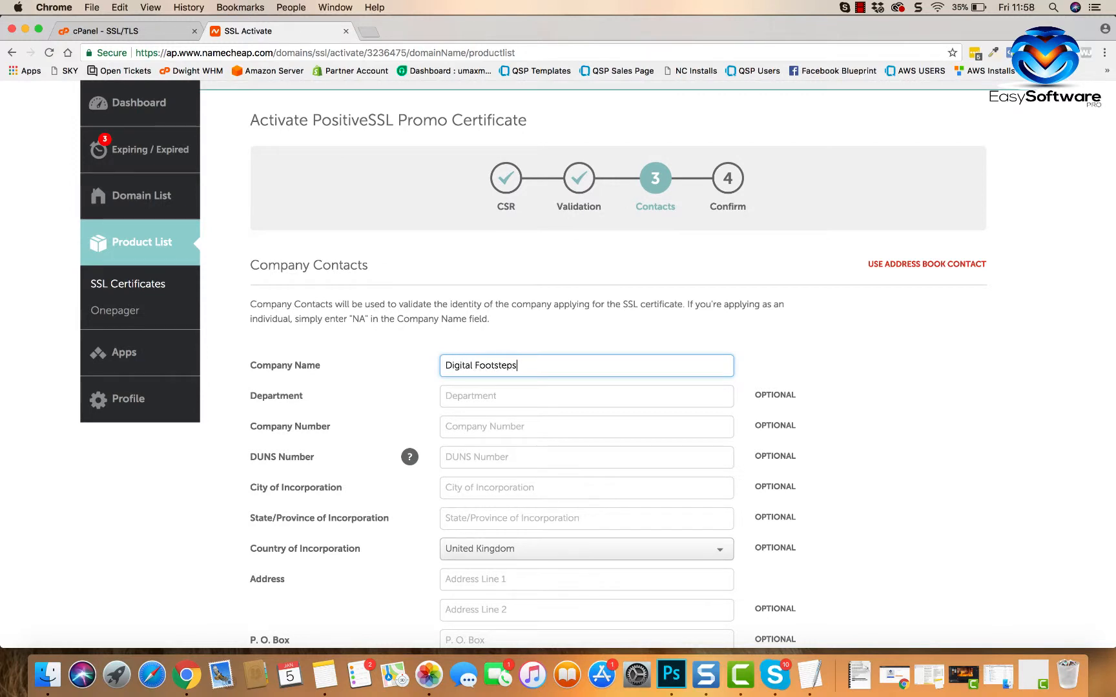
scroll(460, 386, down, 5)
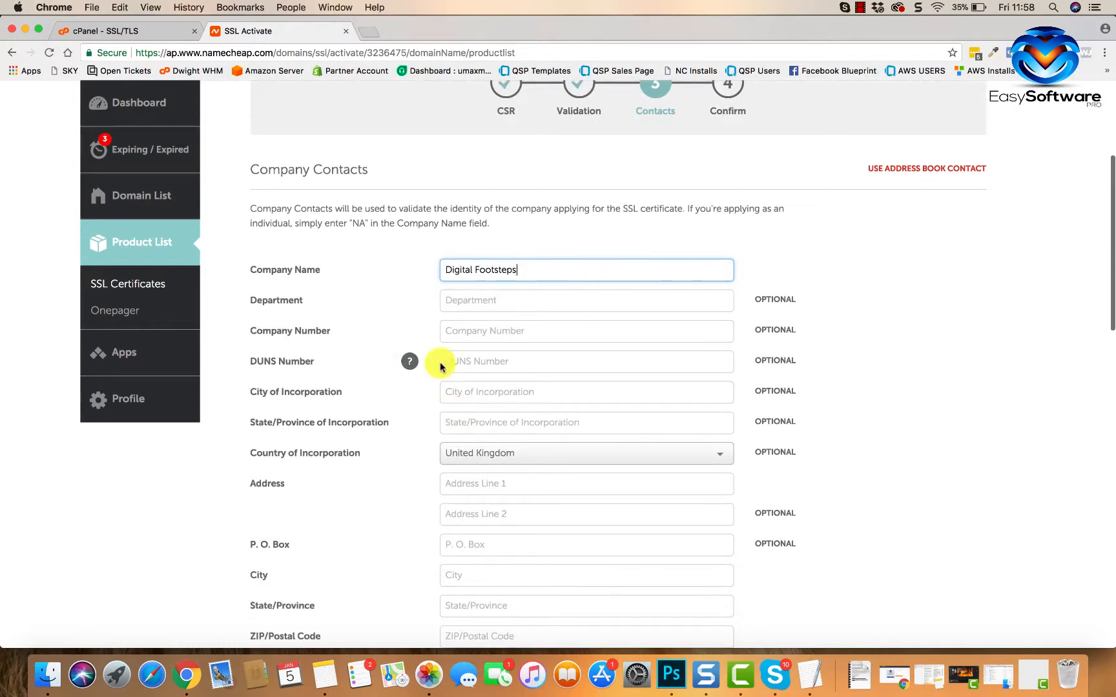
scroll(430, 462, down, 2)
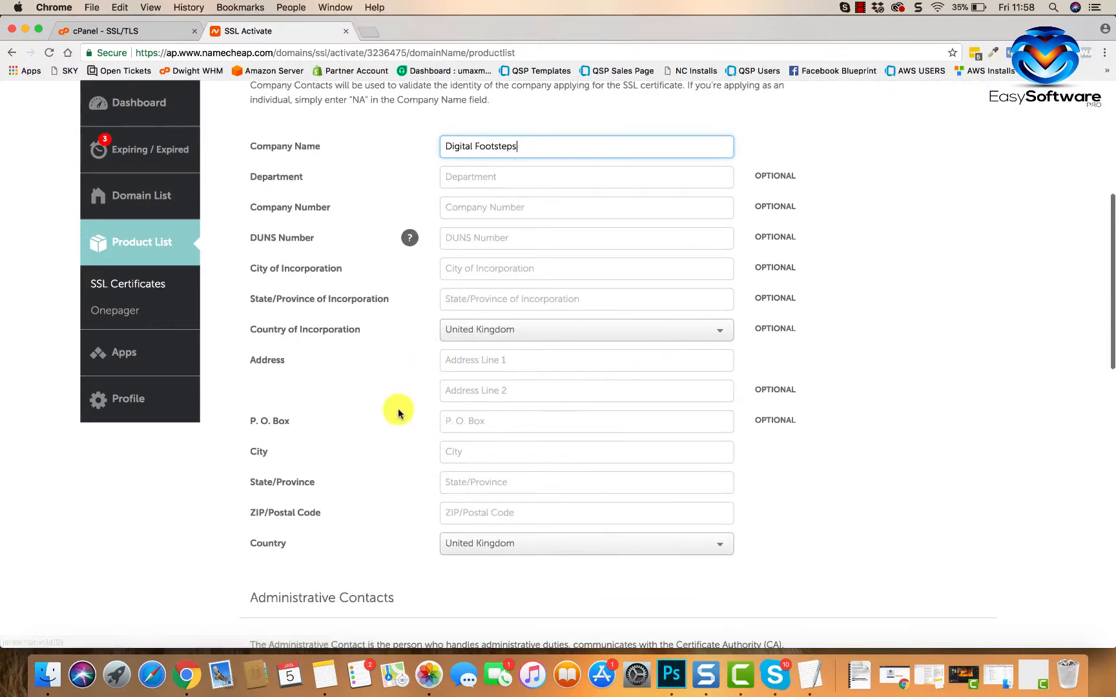
scroll(396, 420, down, 1)
click(509, 312)
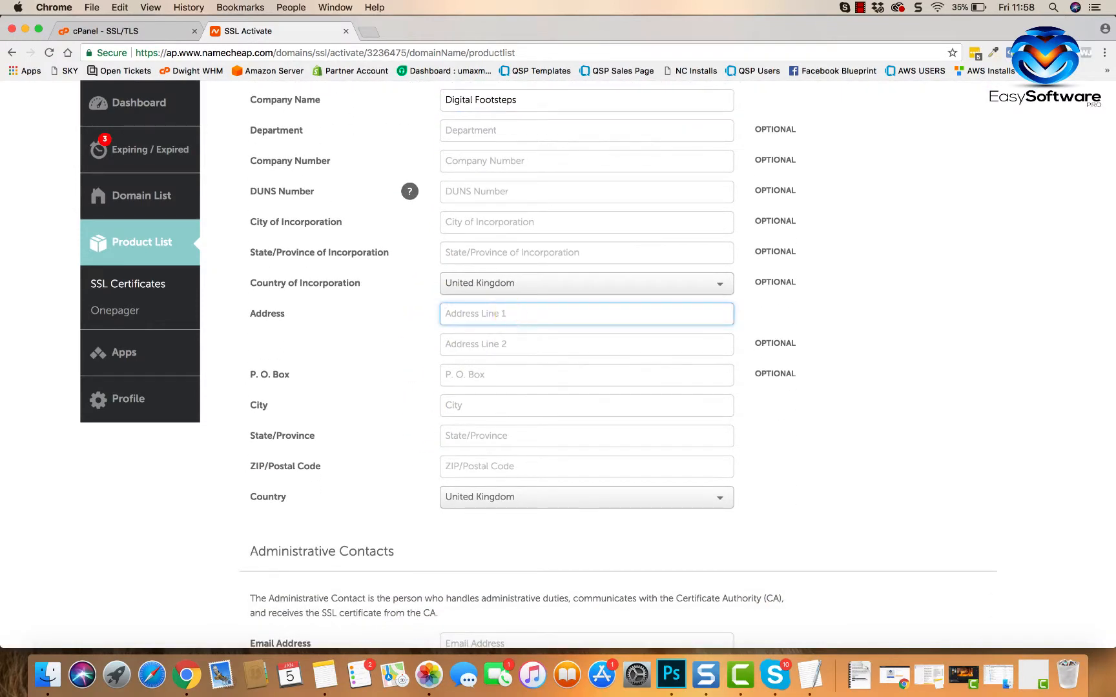
click(507, 326)
scroll(413, 378, down, 3)
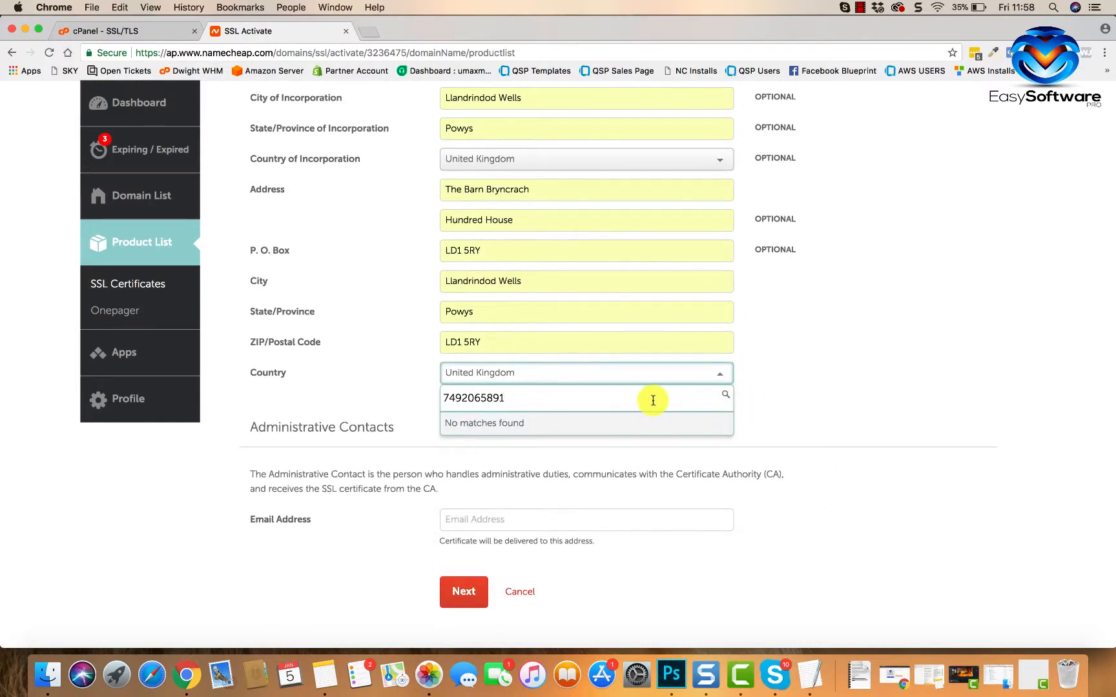
click(414, 378)
- Enter the domain's admin address as administrative contact email and submit the contacts
scroll(568, 435, down, 2)
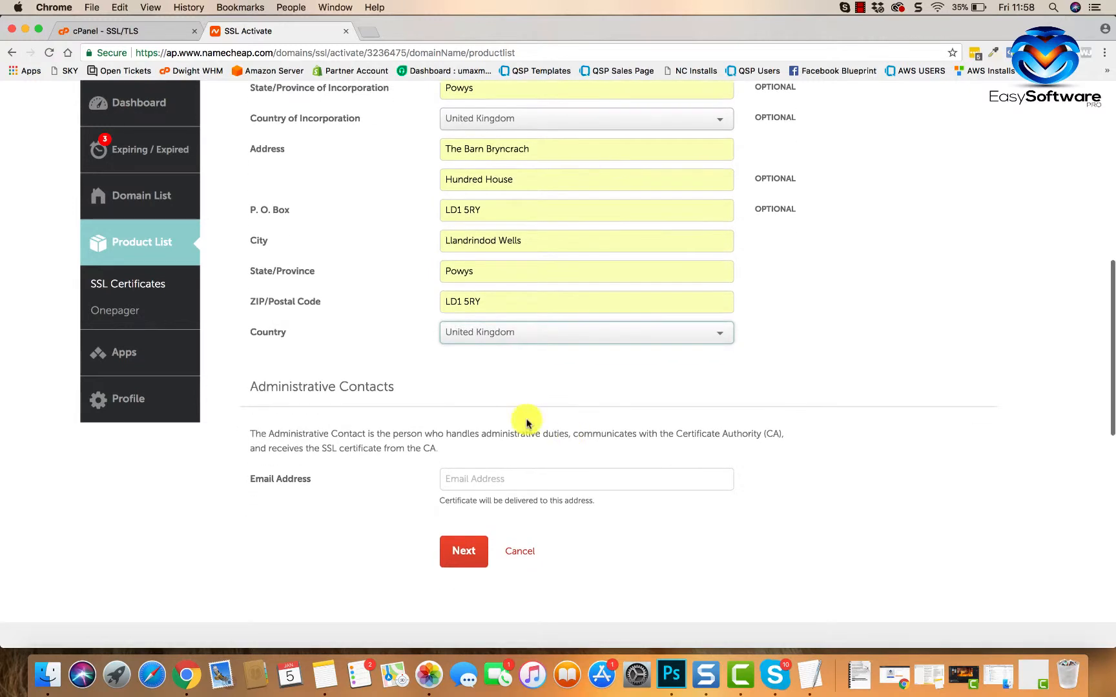
scroll(423, 224, down, 2)
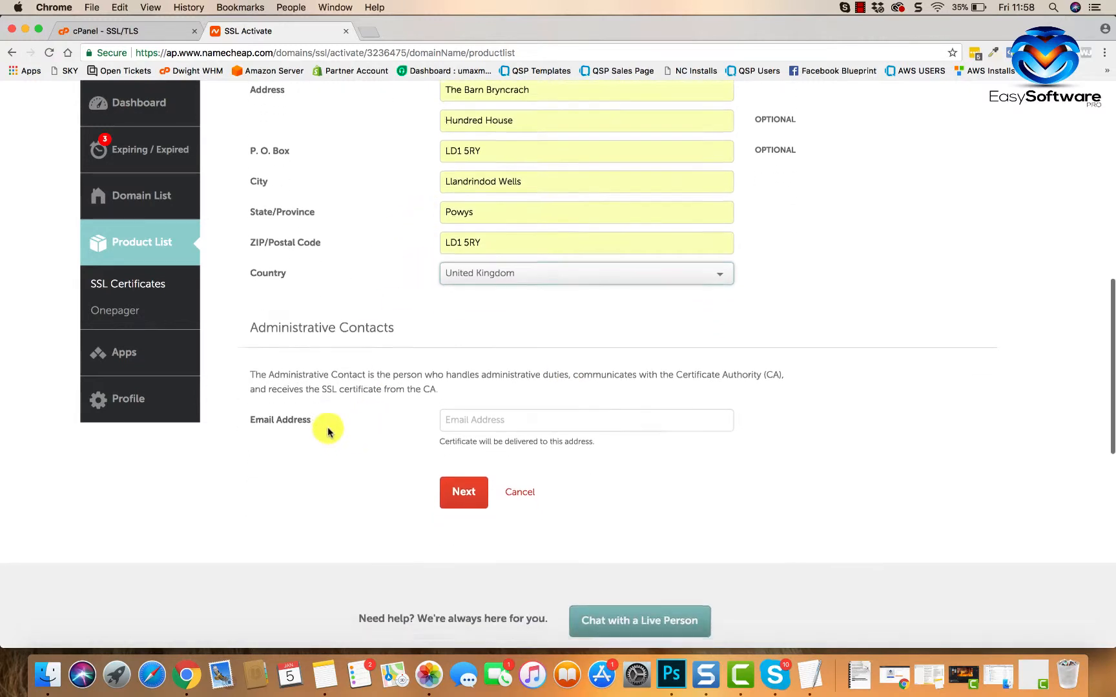
scroll(326, 428, down, 3)
click(490, 352)
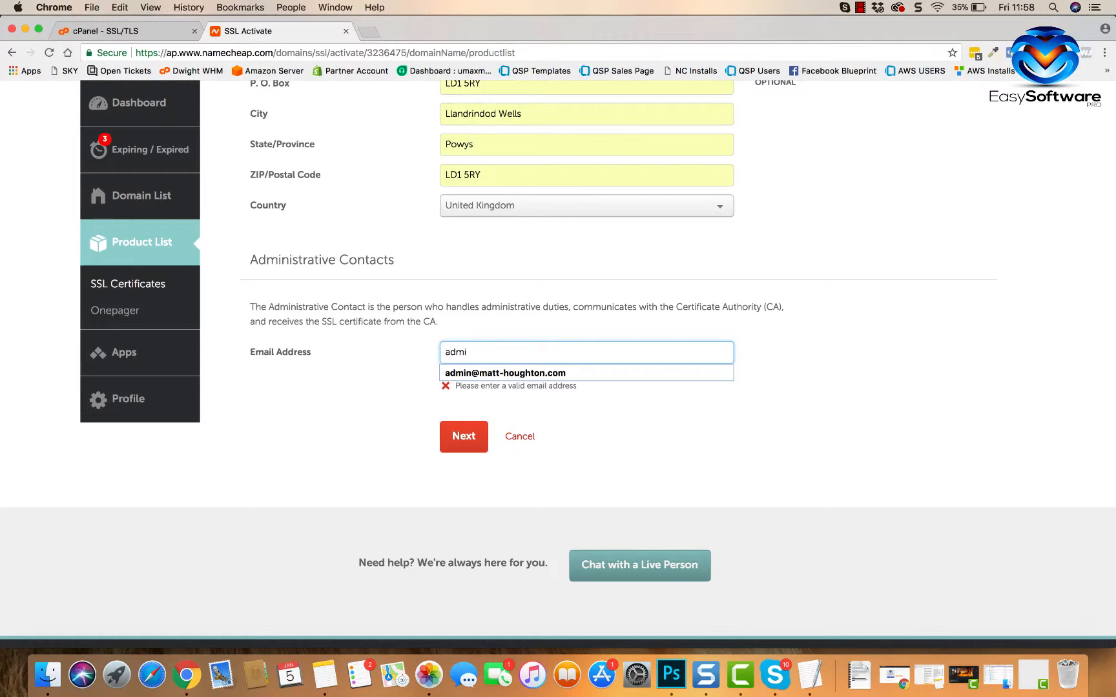
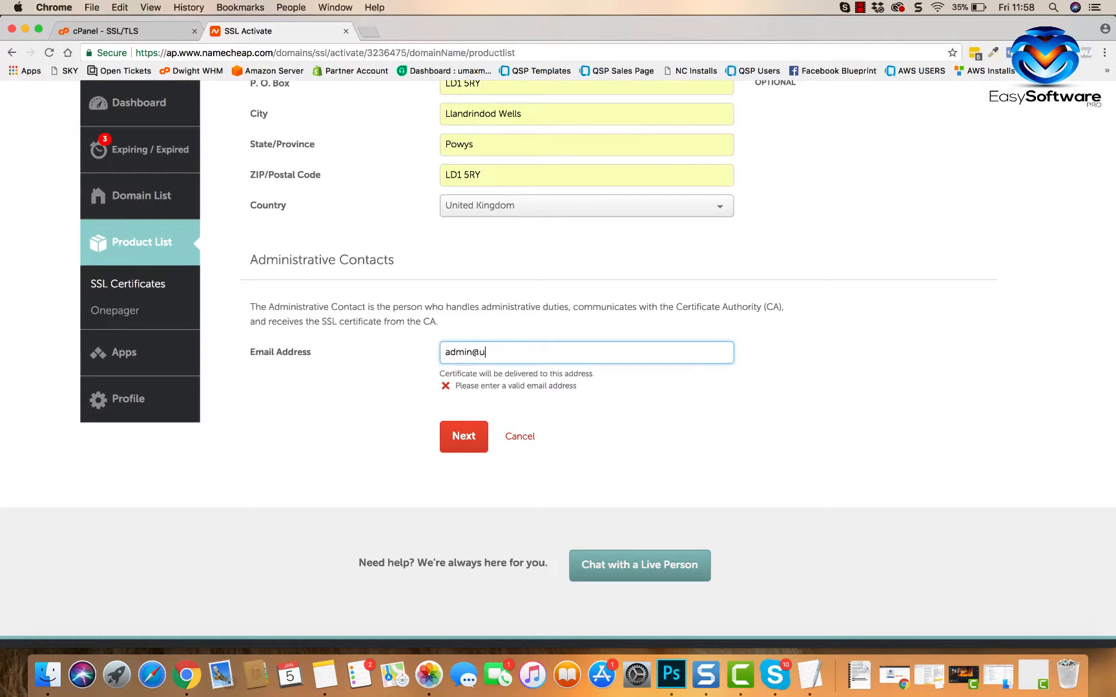
click(660, 400)
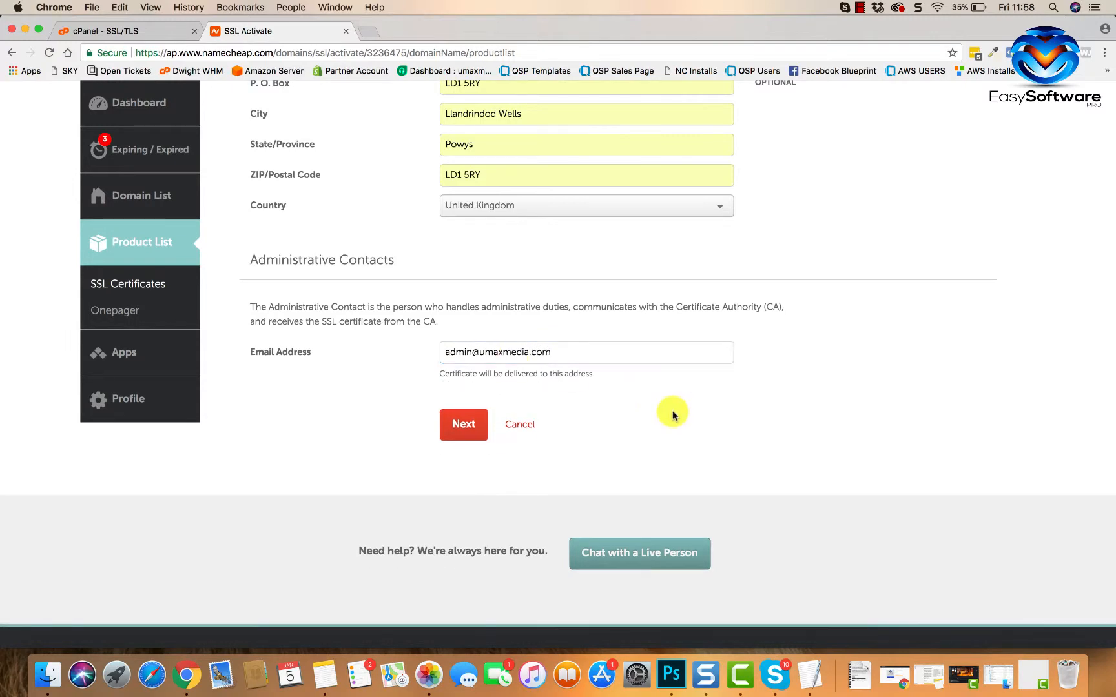
scroll(543, 214, up, 5)
scroll(544, 213, up, 3)
scroll(543, 213, down, 8)
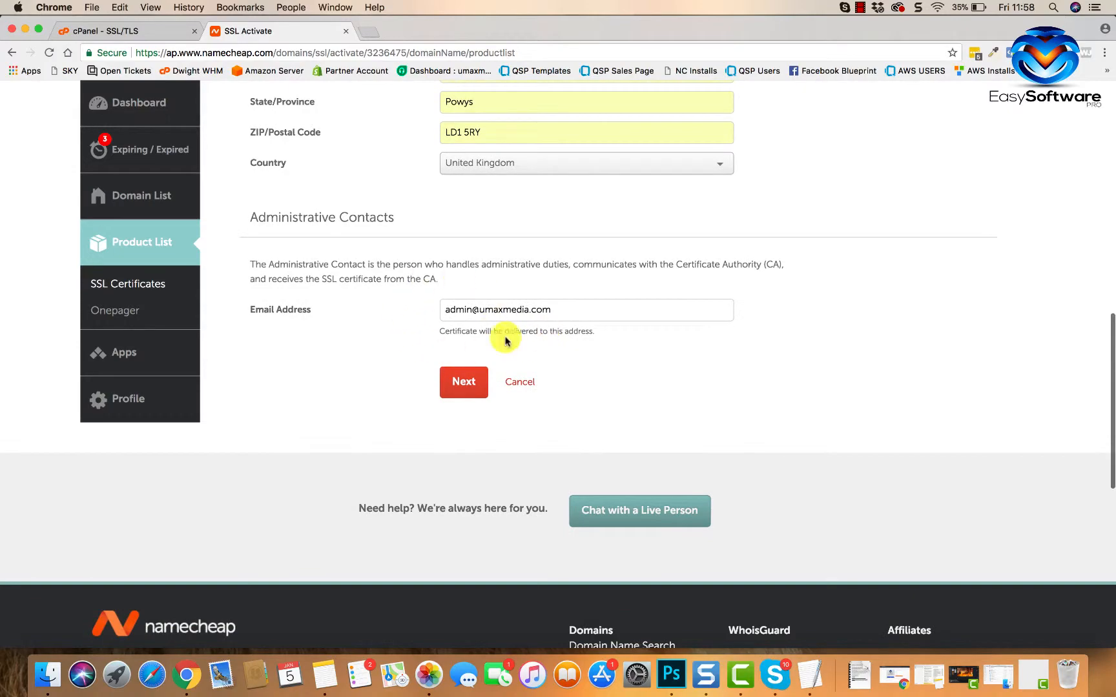
click(460, 387)
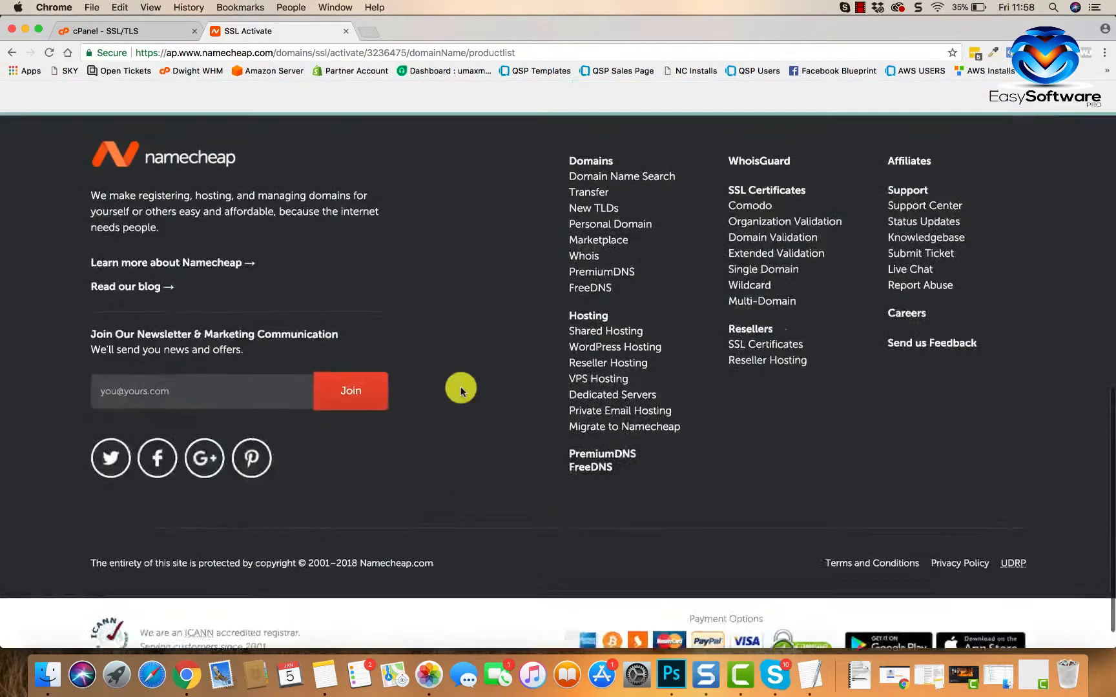
- Confirm the PositiveSSL activation so the umaxmedia.com certificate shows In Progress
scroll(372, 499, down, 3)
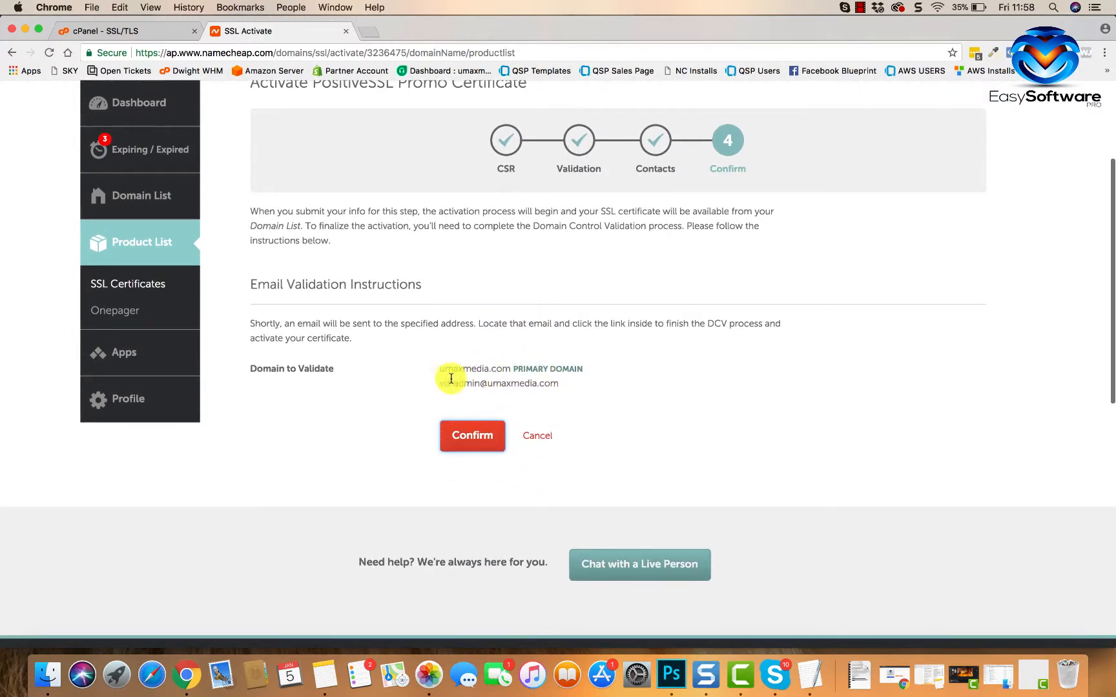
scroll(508, 387, down, 1)
click(474, 416)
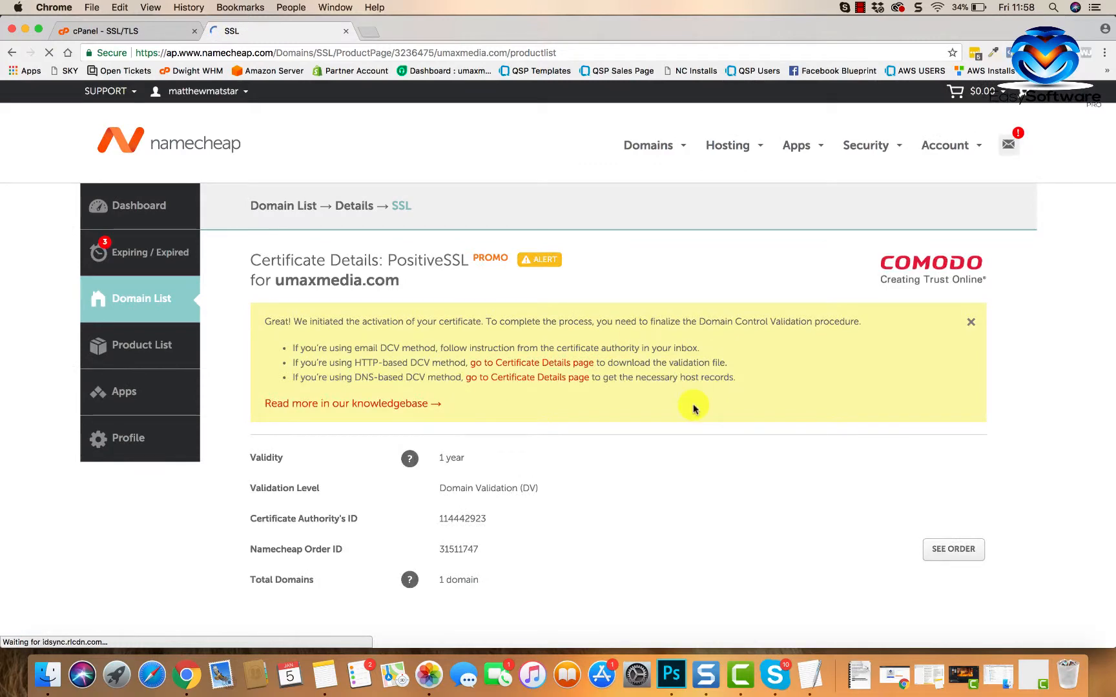
scroll(693, 409, down, 5)
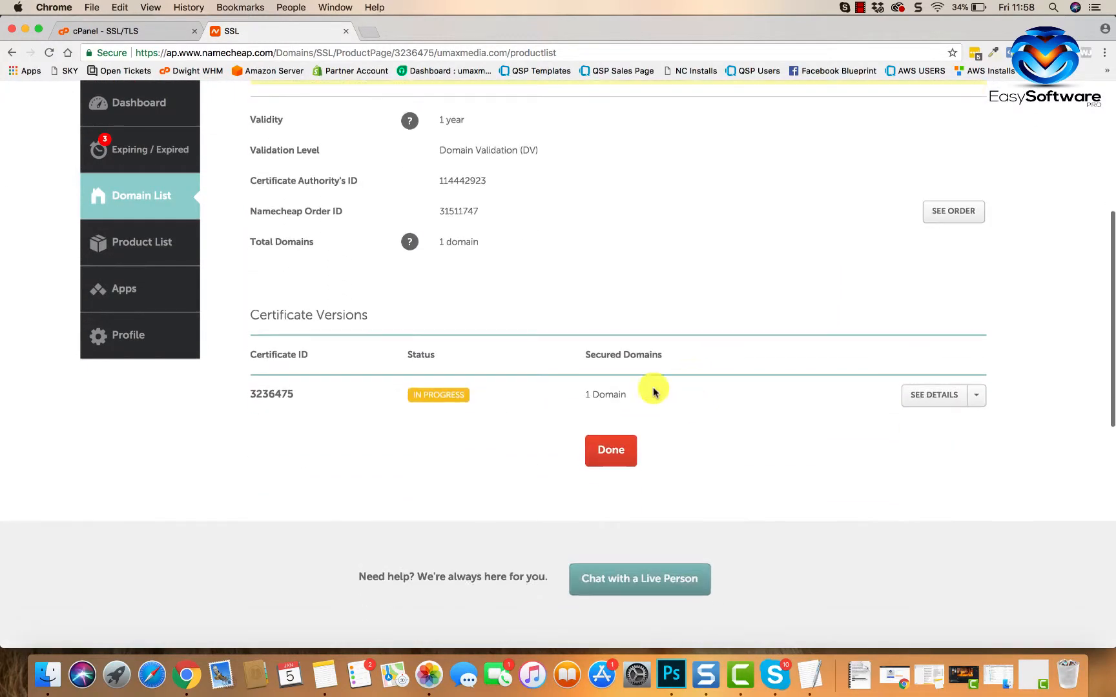
scroll(508, 392, up, 1)
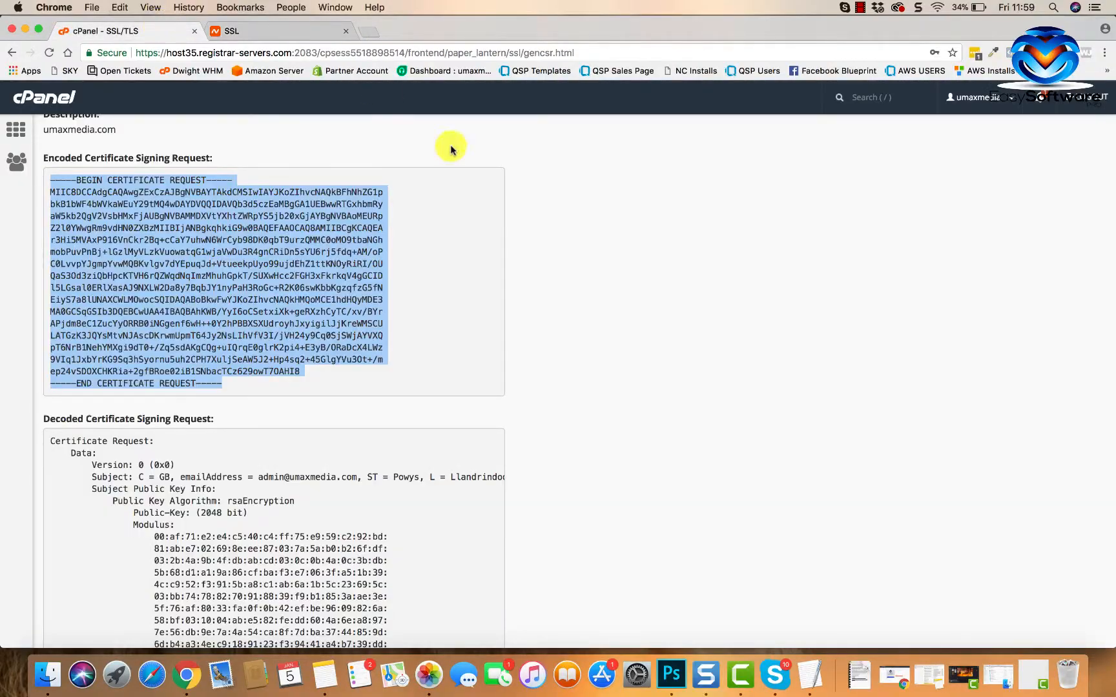
- Scroll the cPanel dashboard down toward the Email tools section
scroll(480, 247, up, 3)
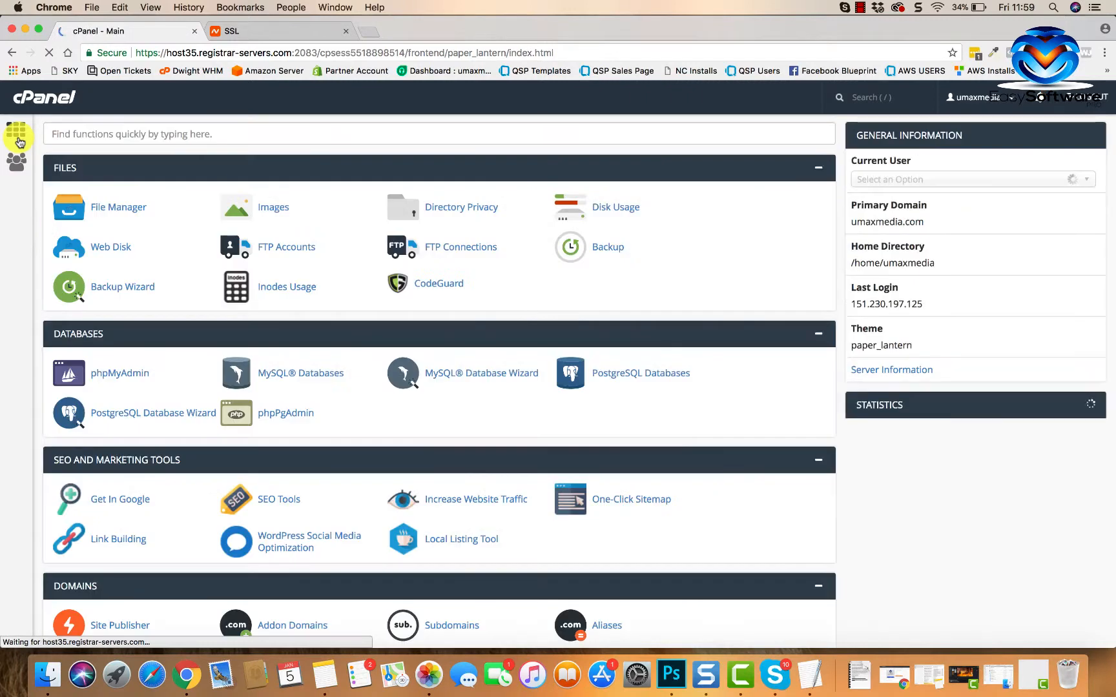
scroll(224, 285, down, 2)
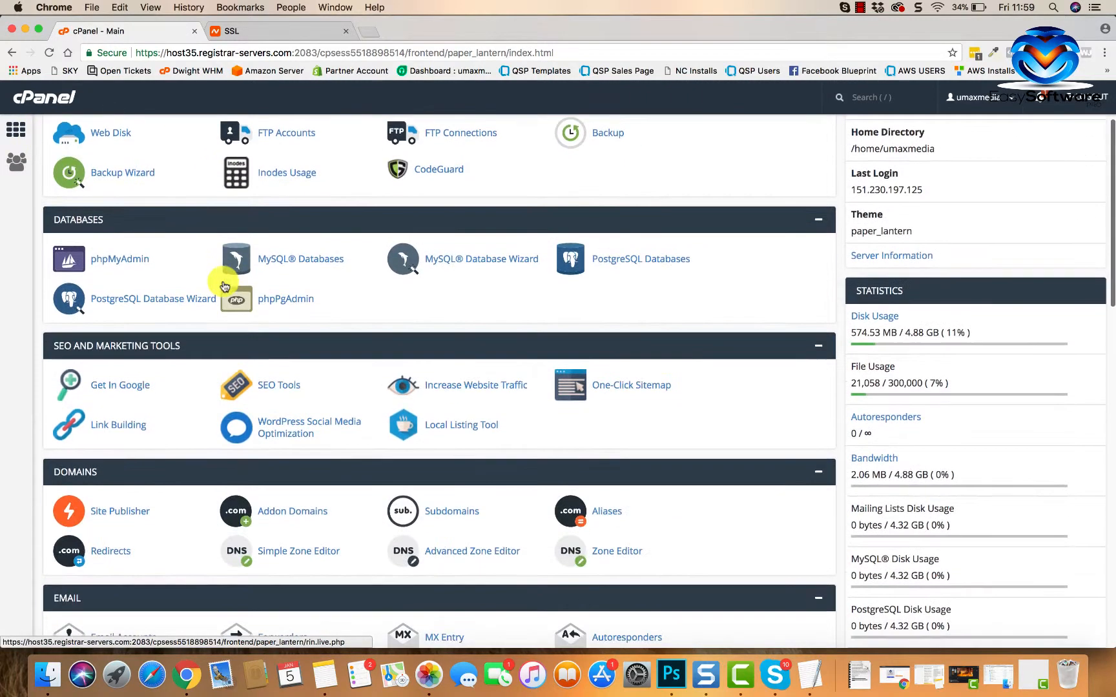
scroll(154, 460, down, 4)
- Open Email Accounts and launch Access Webmail from the admin mailbox's More menu
click(172, 423)
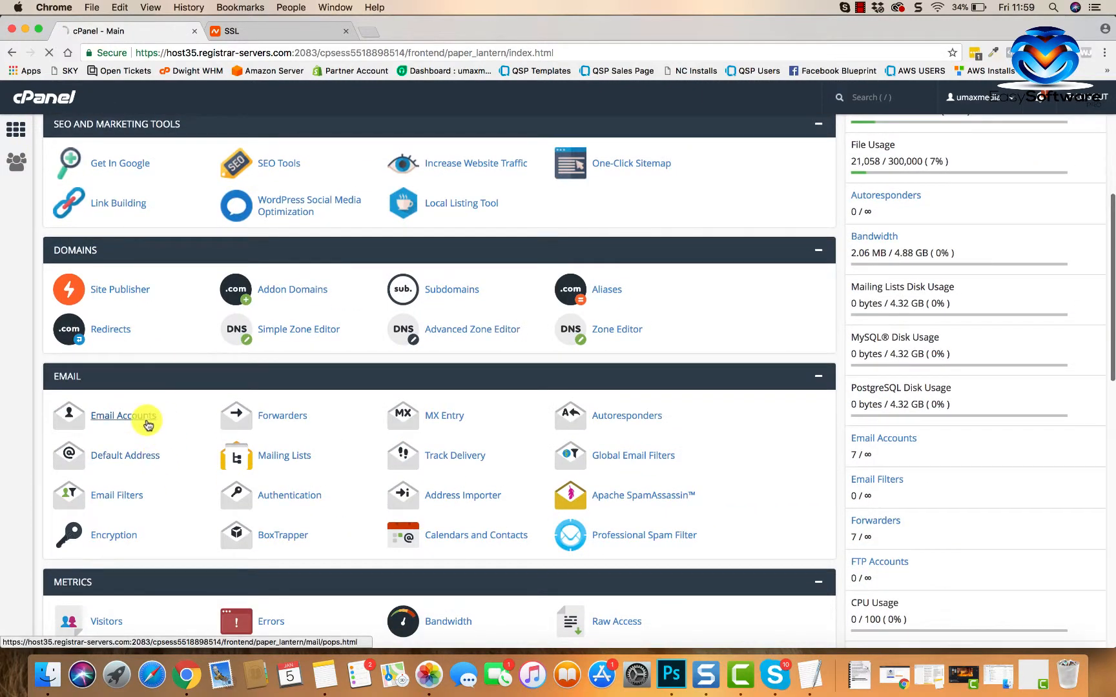
scroll(370, 449, down, 6)
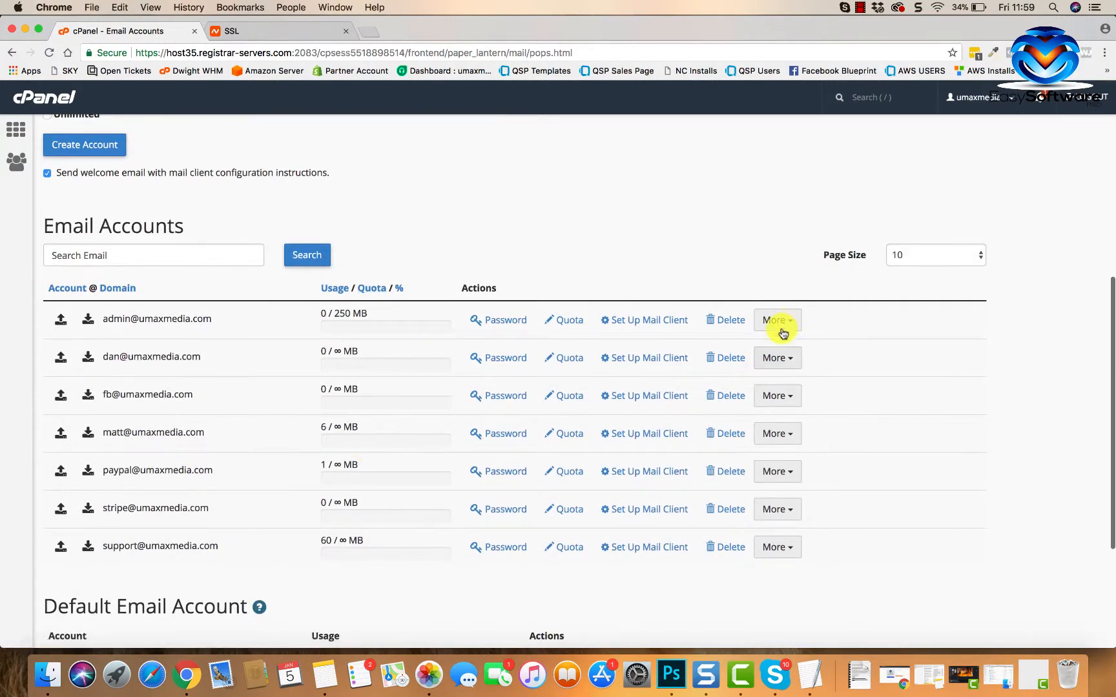
click(788, 323)
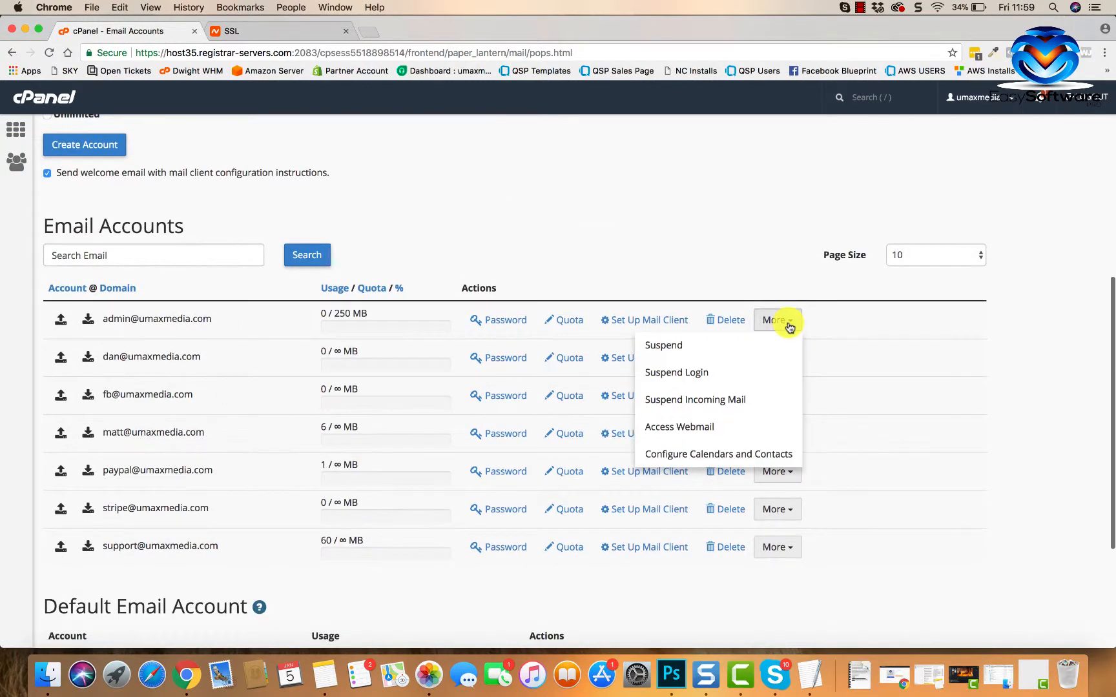
click(684, 423)
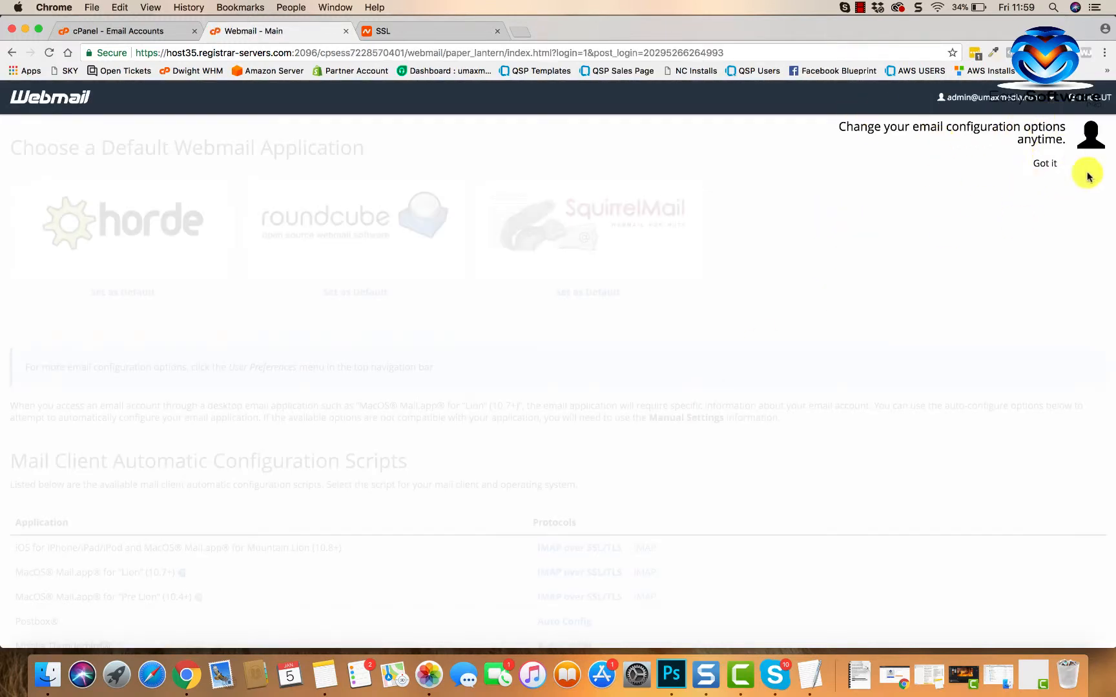
- Dismiss the Roundcube tip and select Comodo's domain control validation email for umaxmedia.com
click(1046, 167)
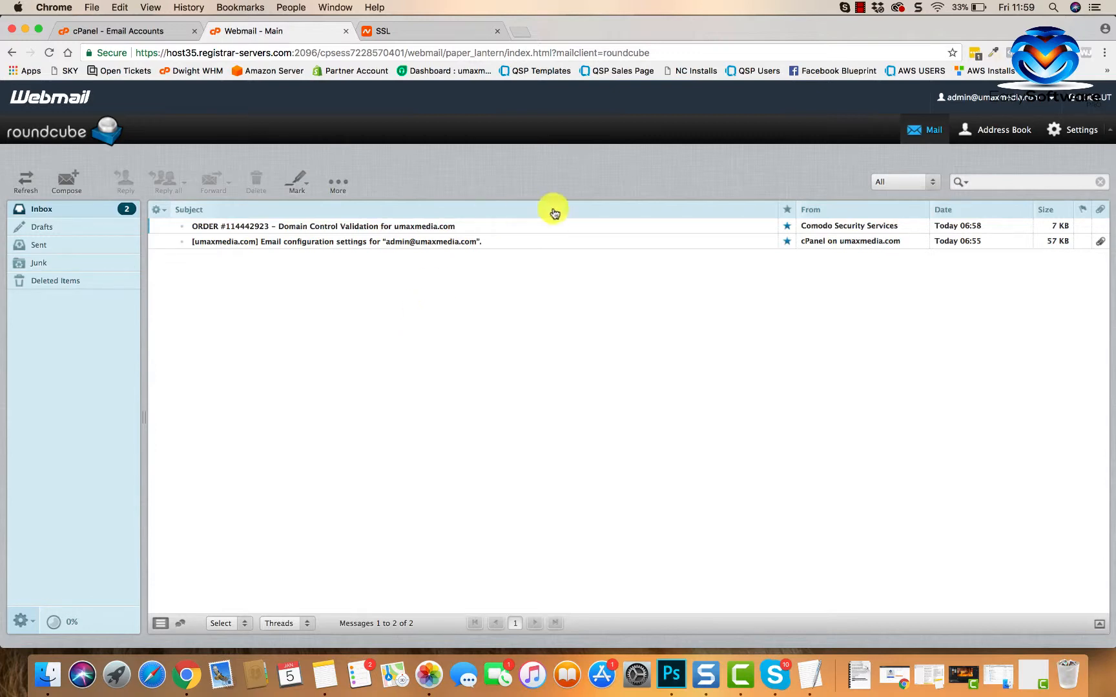
click(1038, 98)
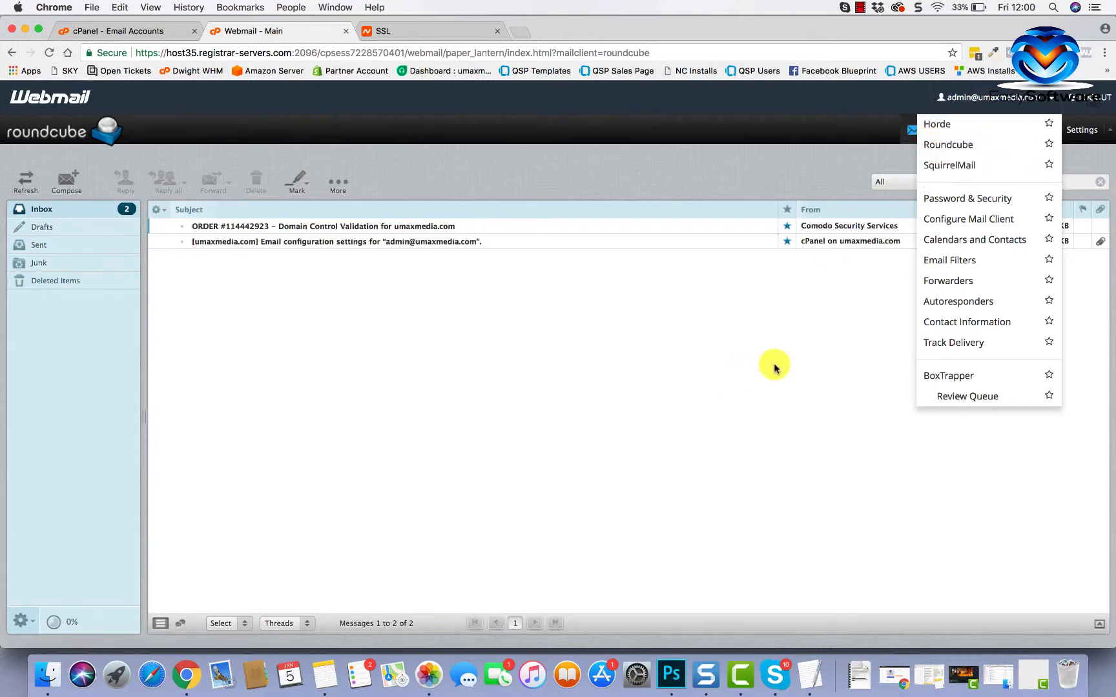
click(1053, 98)
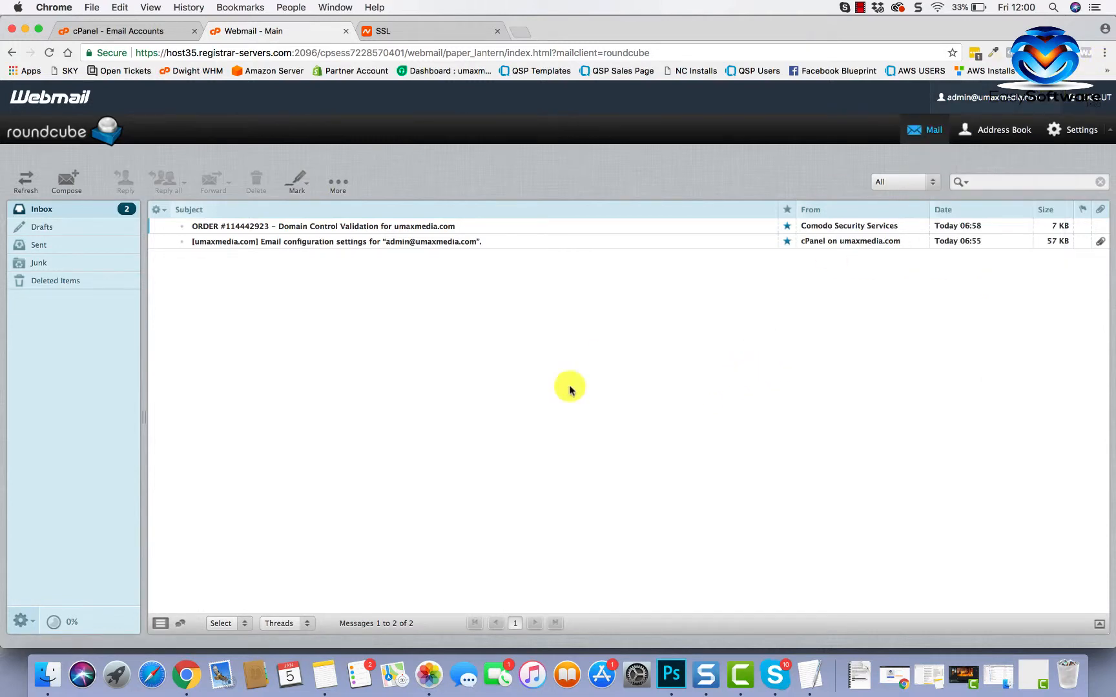
click(412, 227)
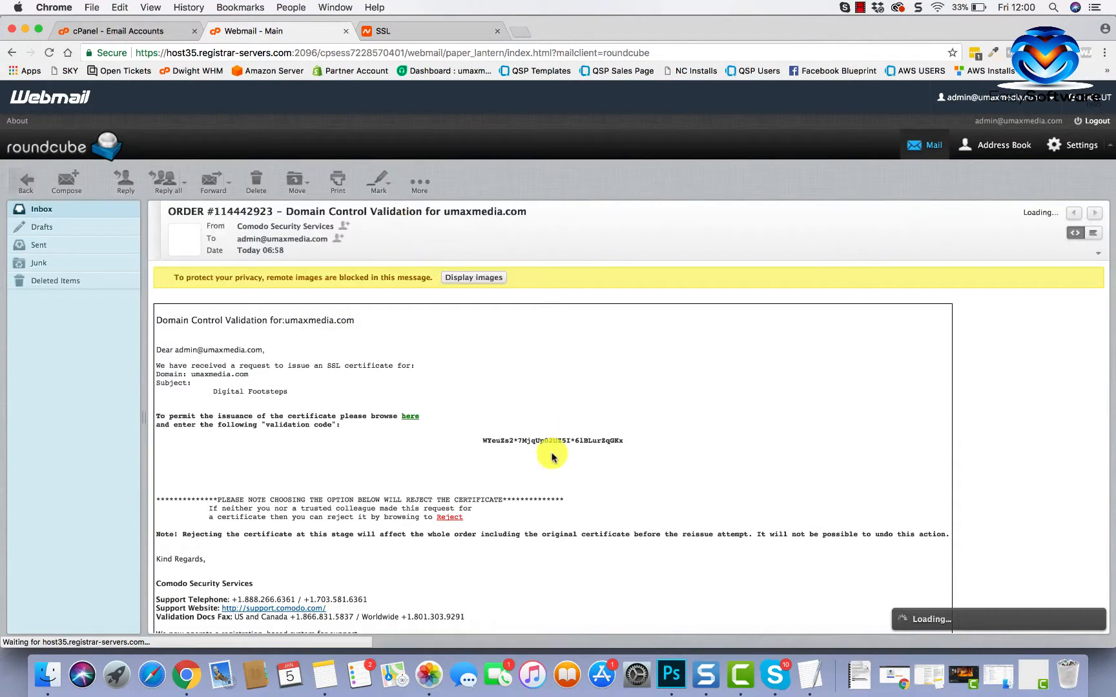
- Copy the validation code from the Comodo email
scroll(551, 455, down, 3)
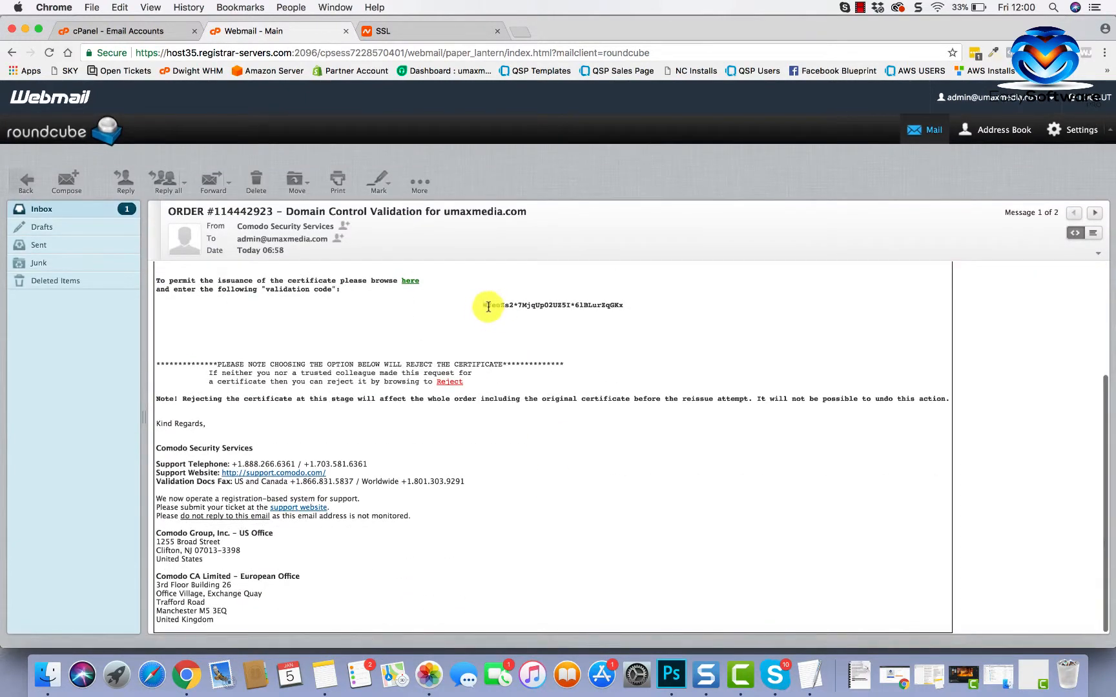
drag(484, 306, 612, 313)
right_click(623, 307)
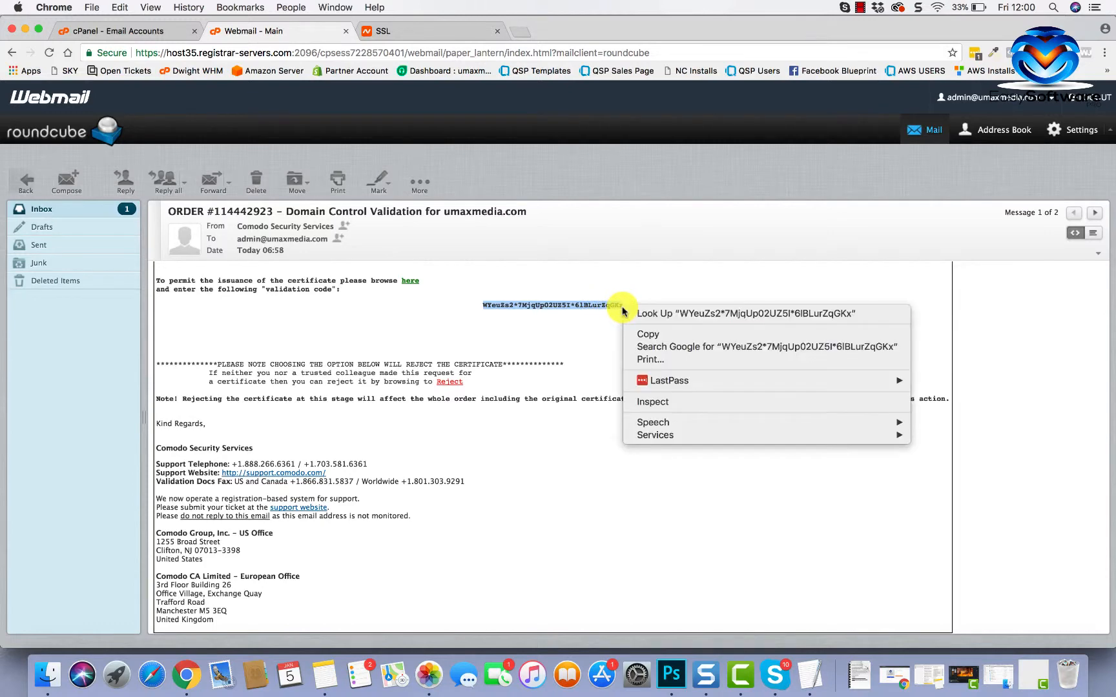
click(646, 334)
- Follow the email's 'here' link to Comodo's validation code entry page
scroll(478, 364, up, 5)
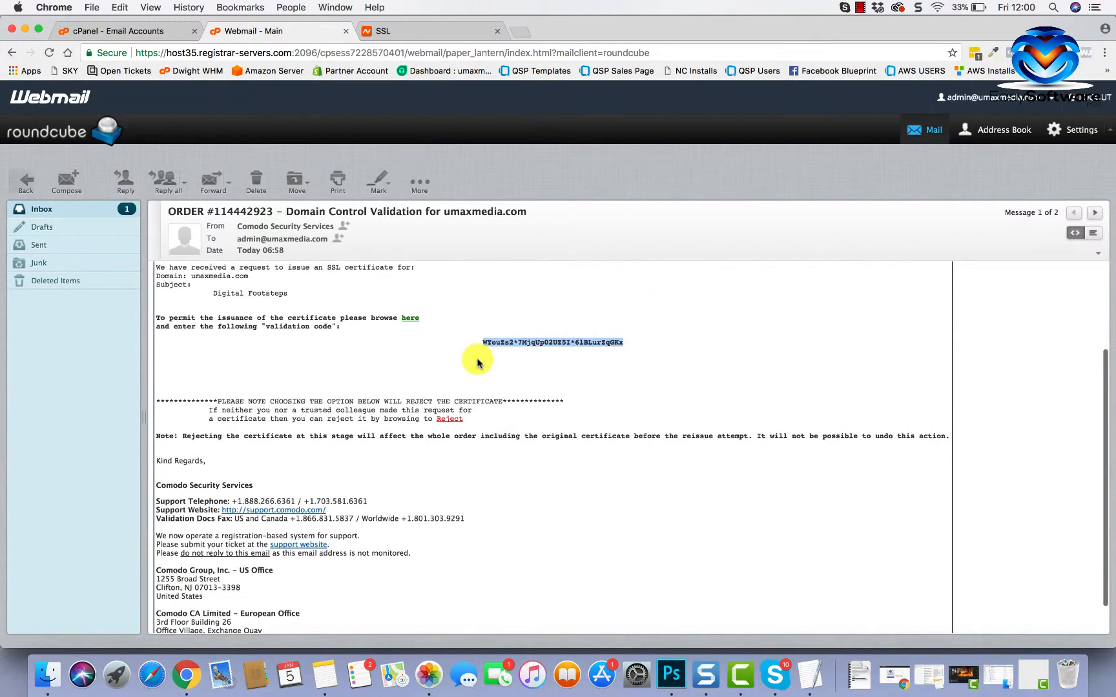
scroll(423, 373, down, 4)
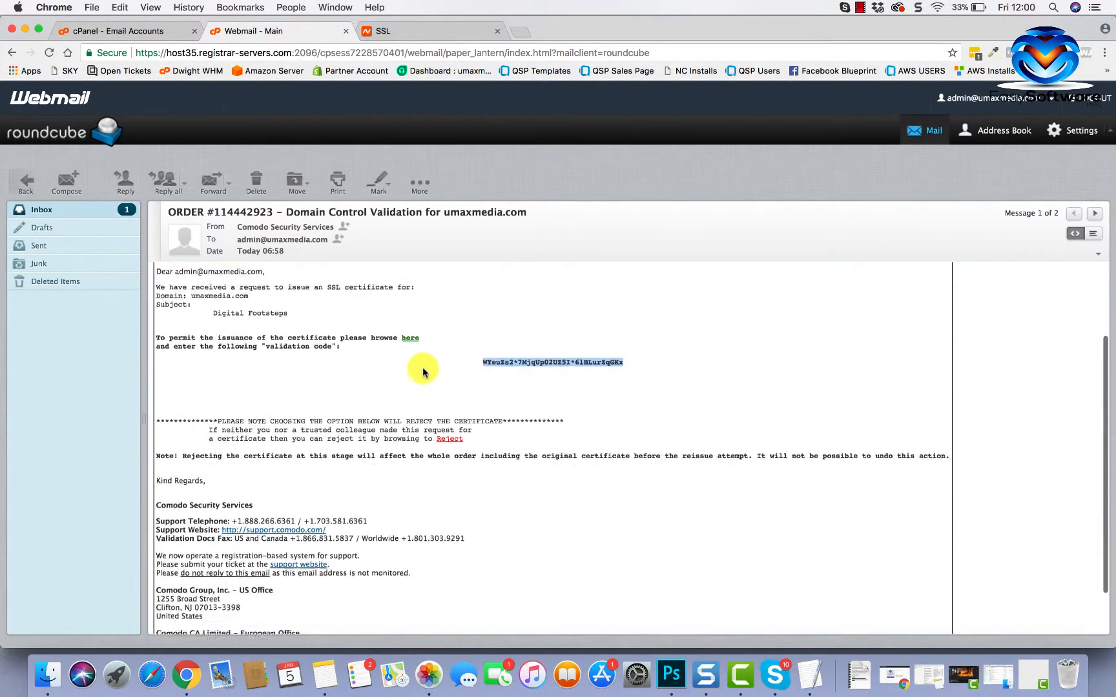
scroll(432, 470, down, 1)
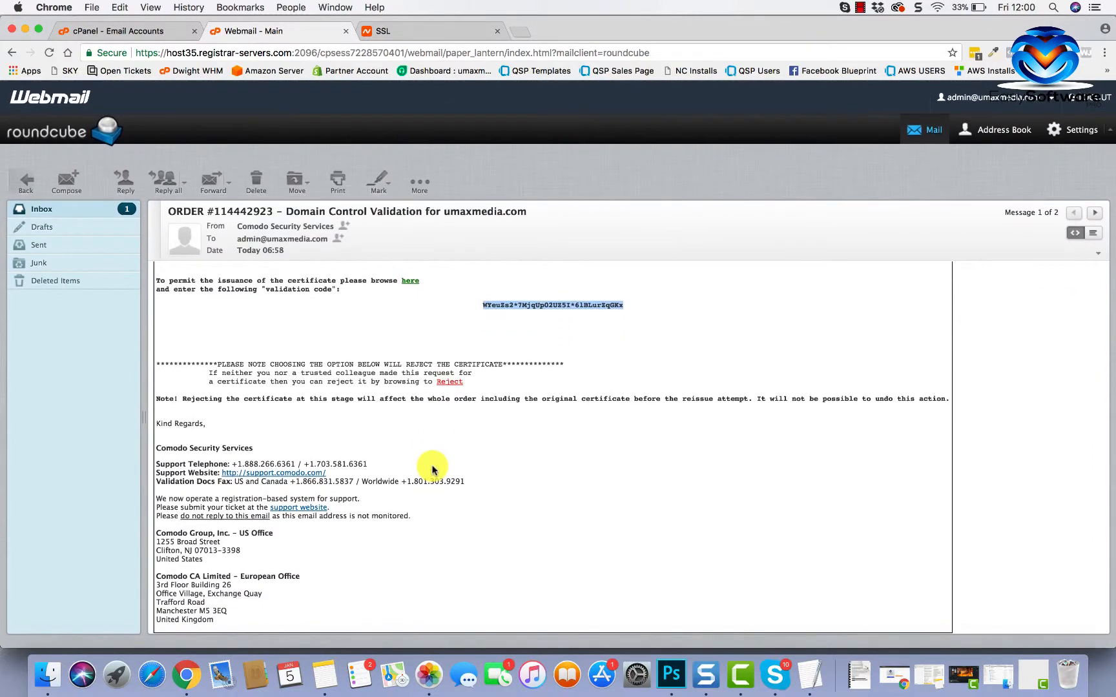
scroll(431, 470, up, 3)
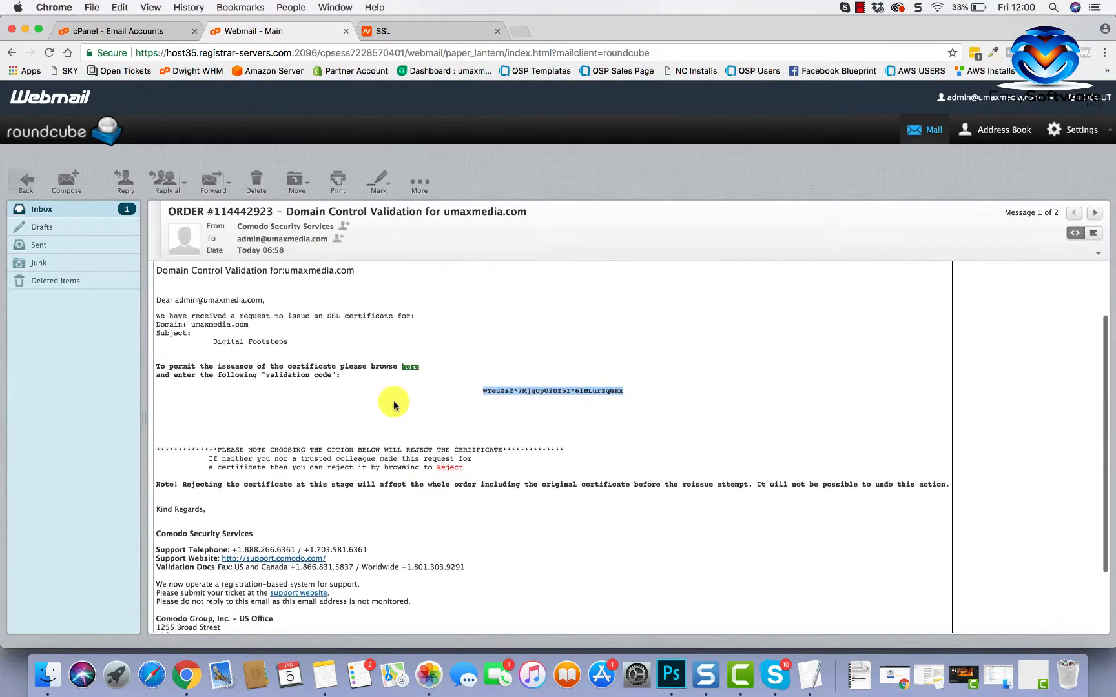
click(408, 367)
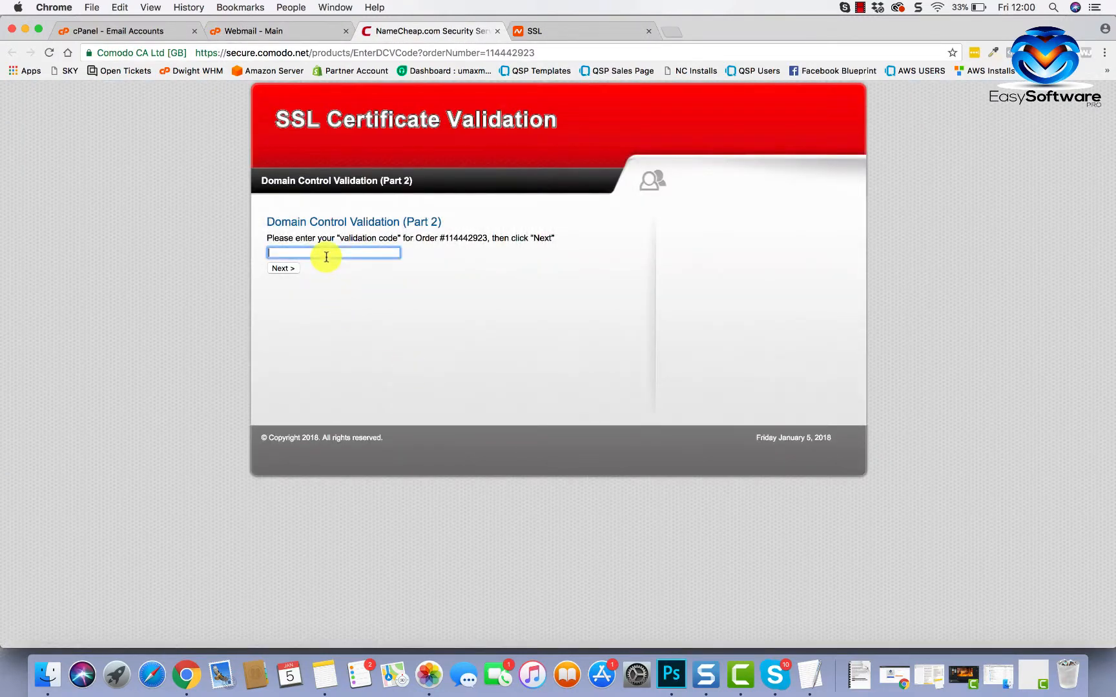
- Paste the emailed validation code into Comodo's form and submit it
key(super+v)
click(282, 268)
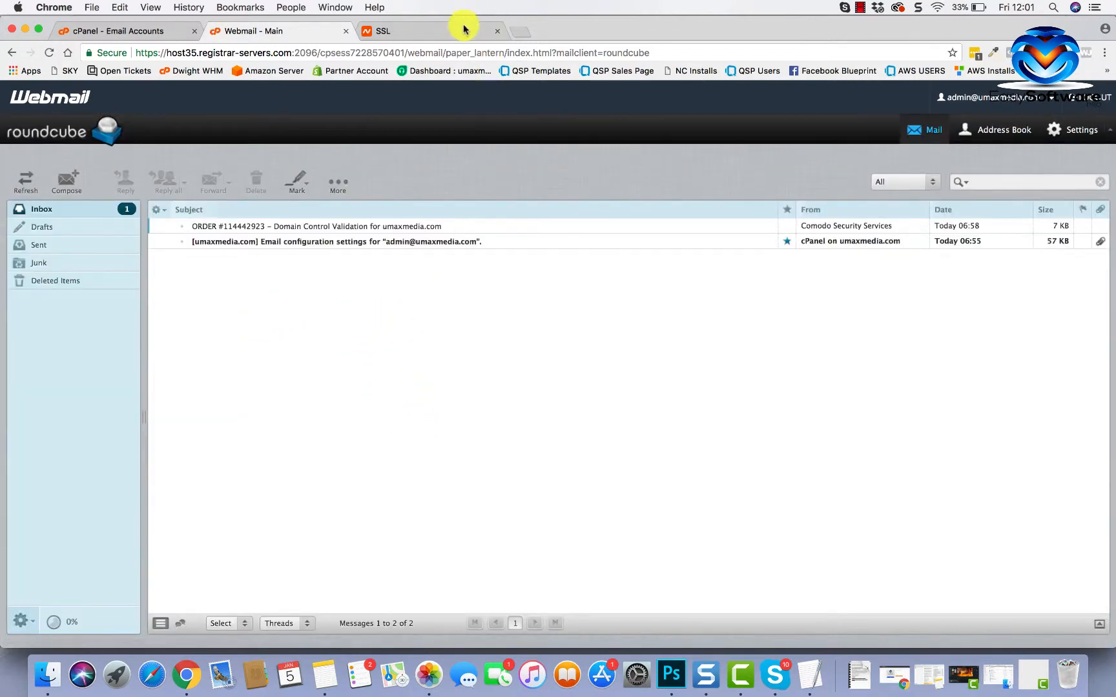
- Return the cPanel tab to its home dashboard, then switch to the Webmail tab
click(116, 33)
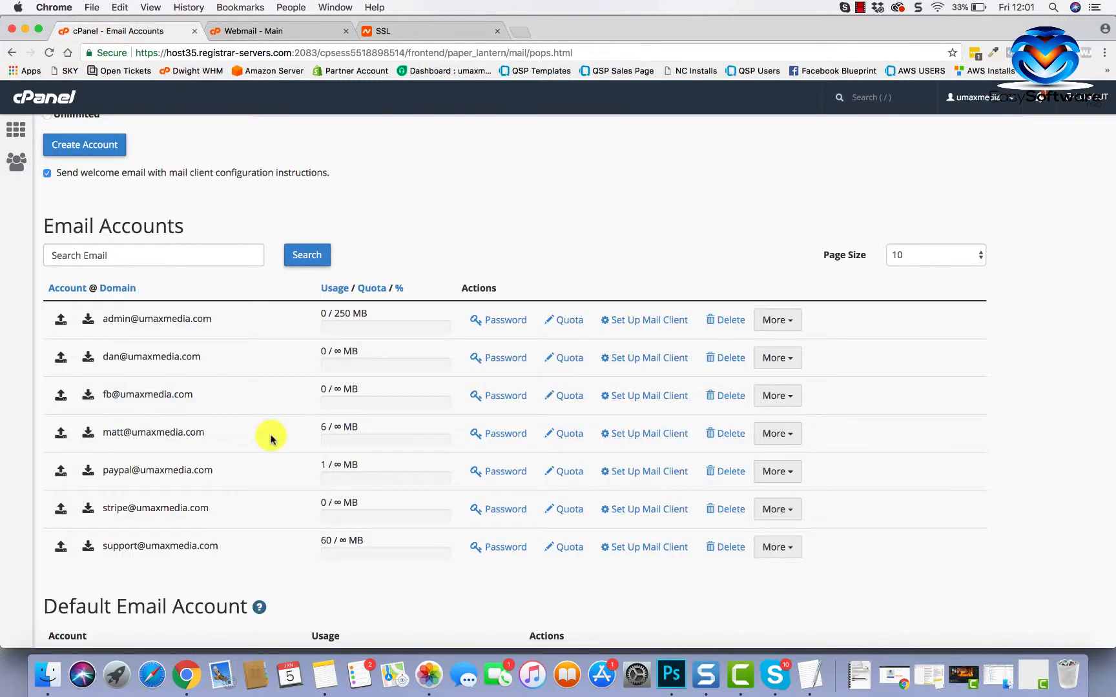
scroll(270, 439, up, 10)
click(19, 132)
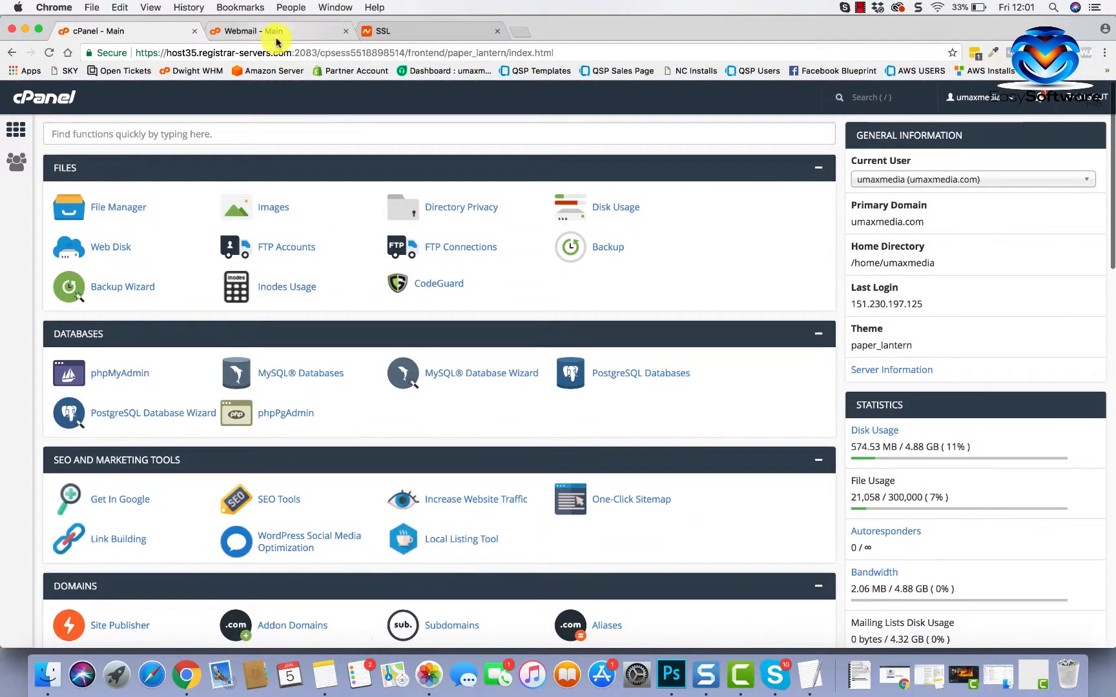
click(275, 33)
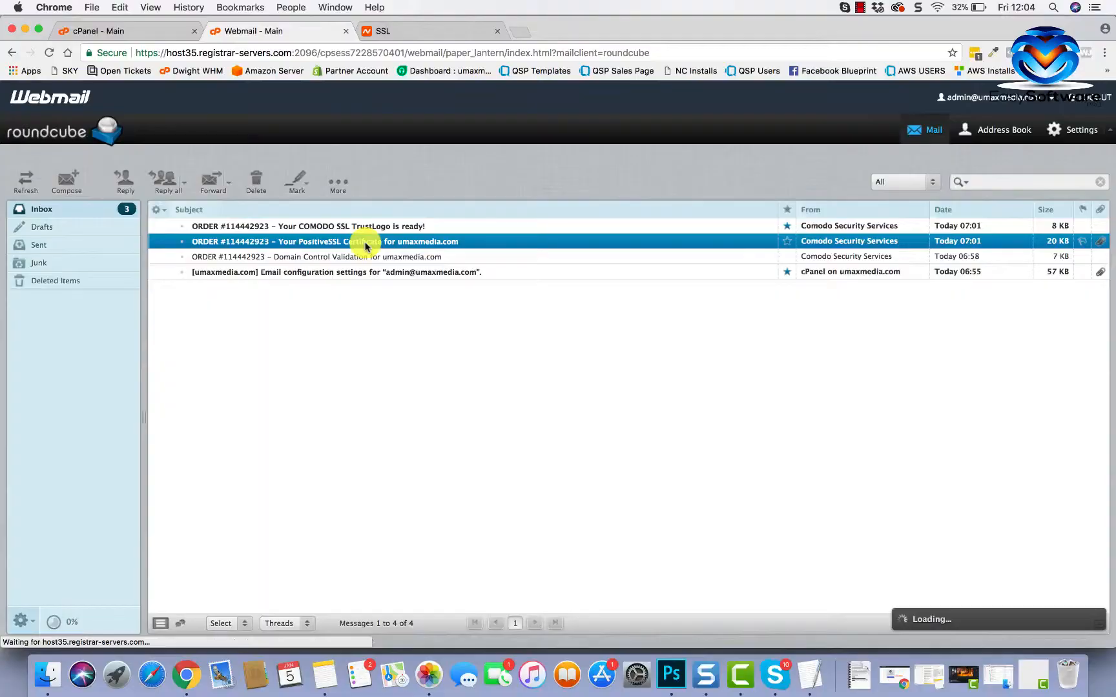
- Open the PositiveSSL certificate email and copy everything from BEGIN to END CERTIFICATE
double_click(369, 242)
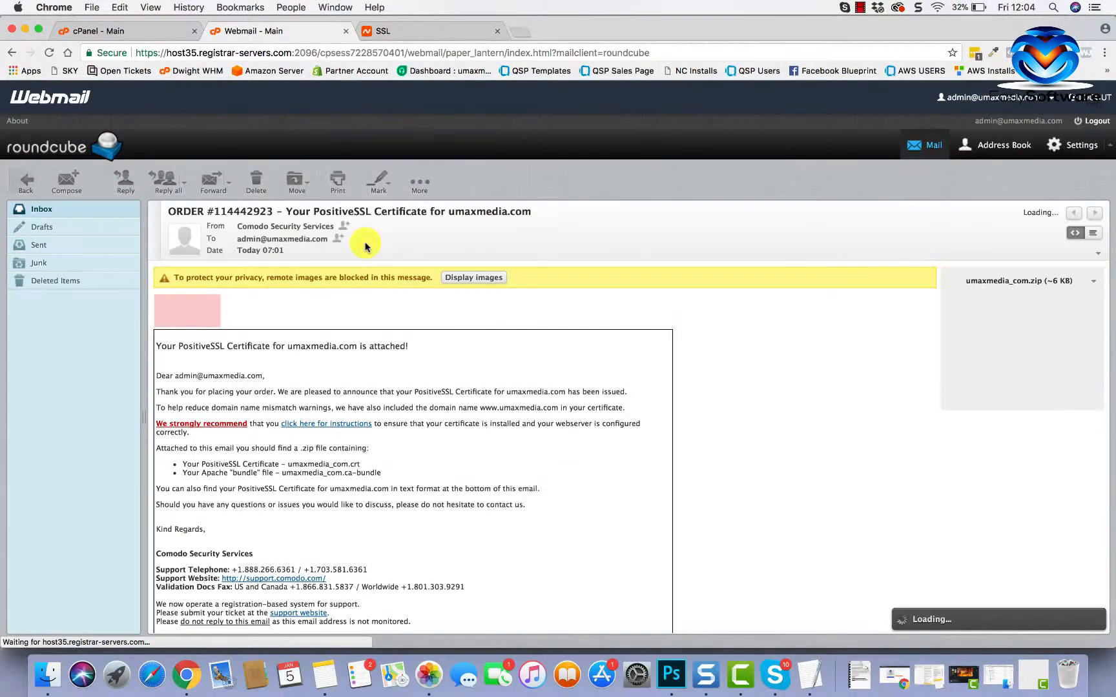
scroll(419, 486, down, 5)
scroll(417, 452, down, 6)
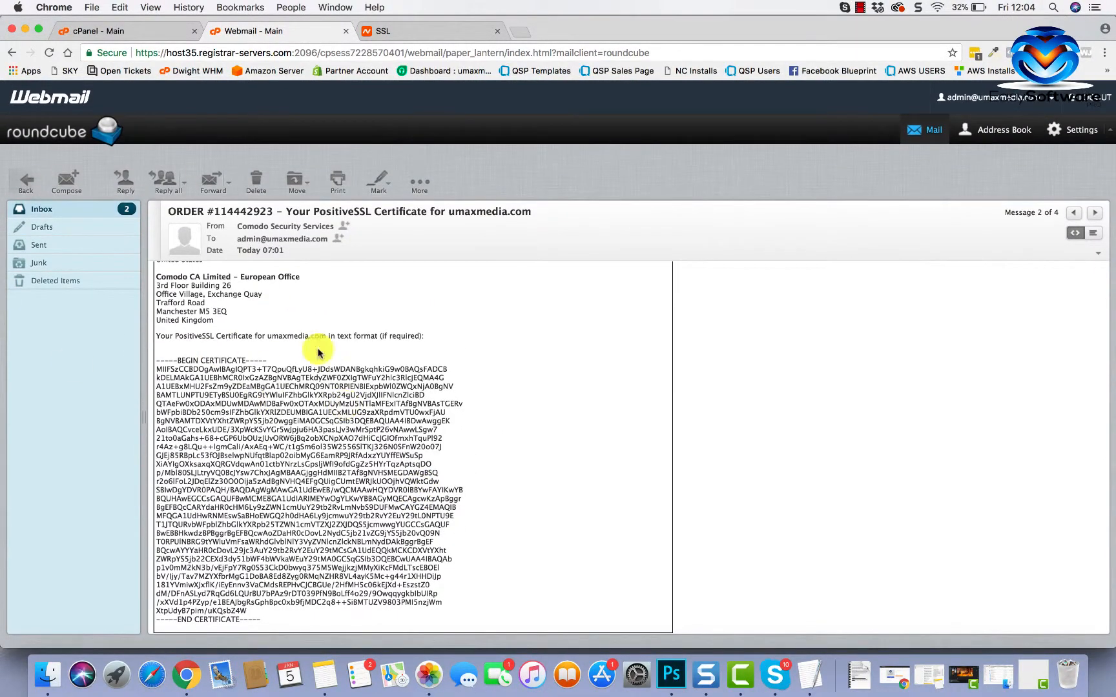
drag(155, 365, 393, 625)
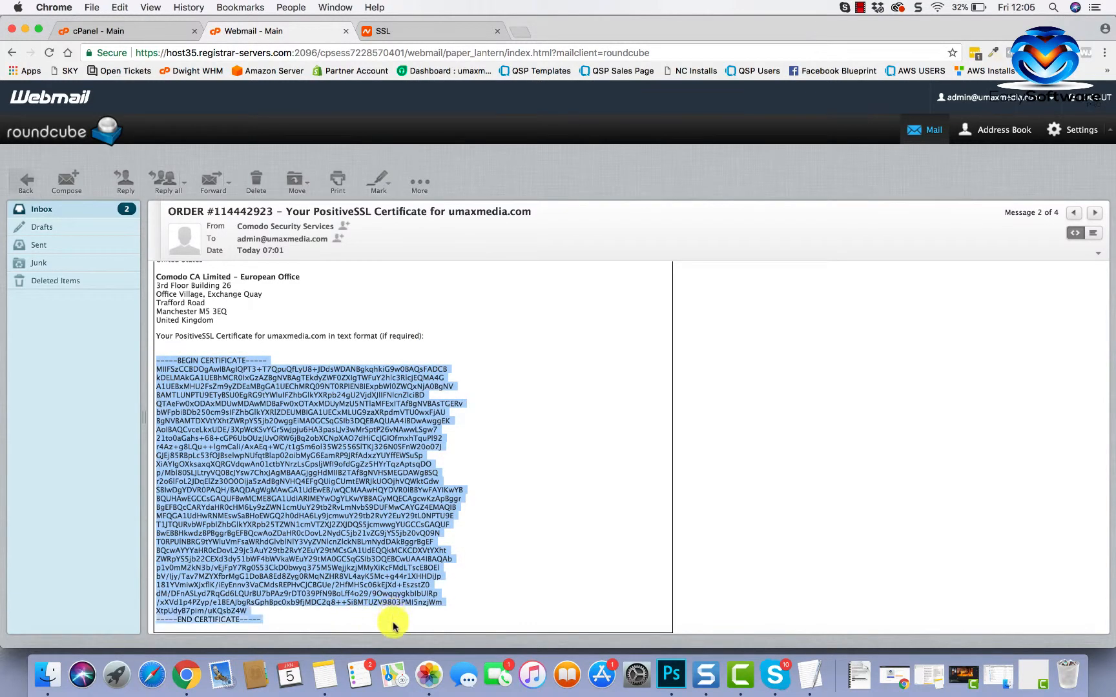
right_click(352, 541)
click(375, 539)
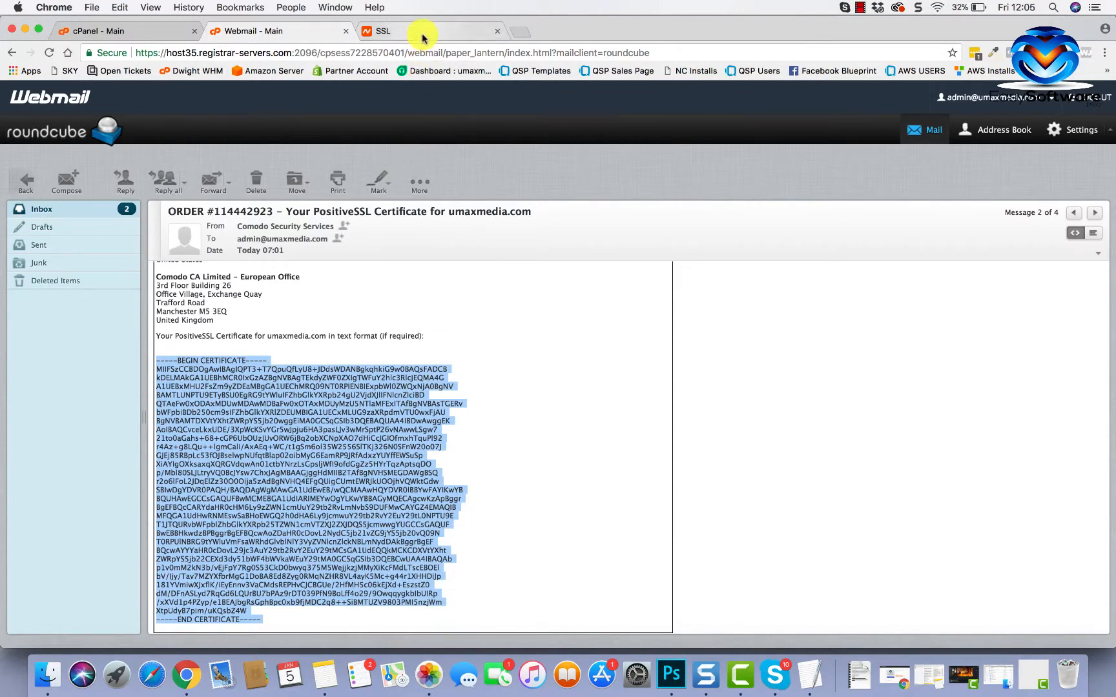
click(165, 30)
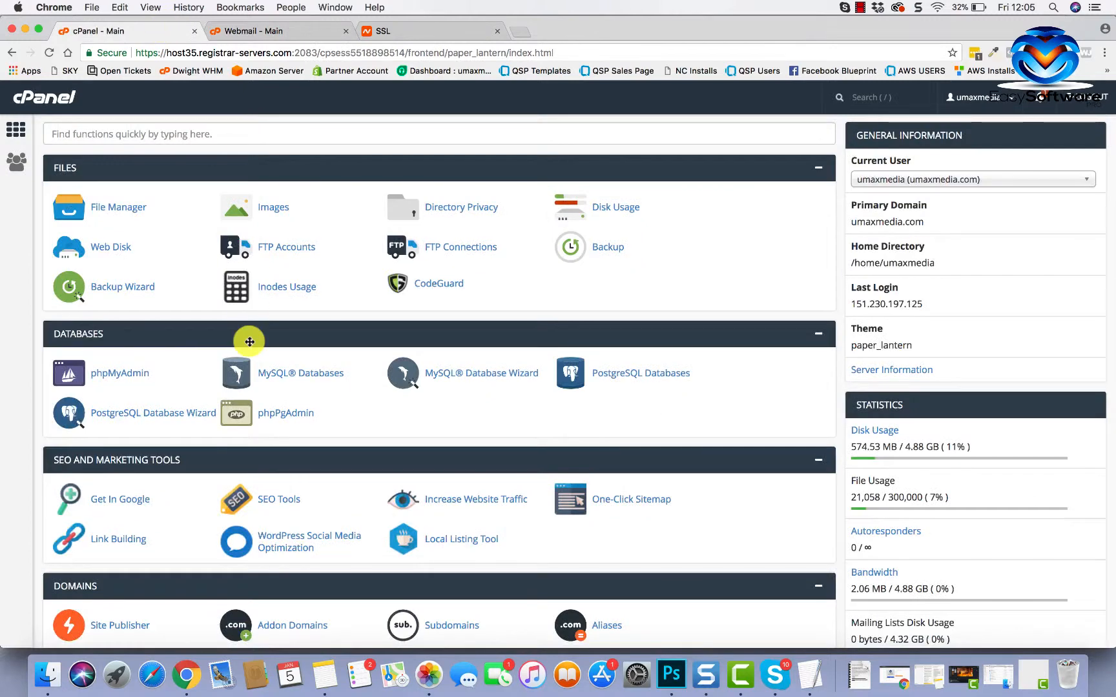
- Search cPanel for 'ssl' and open SSL/TLS to reach the Upload a New Certificate form
scroll(155, 409, down, 1)
scroll(154, 406, up, 1)
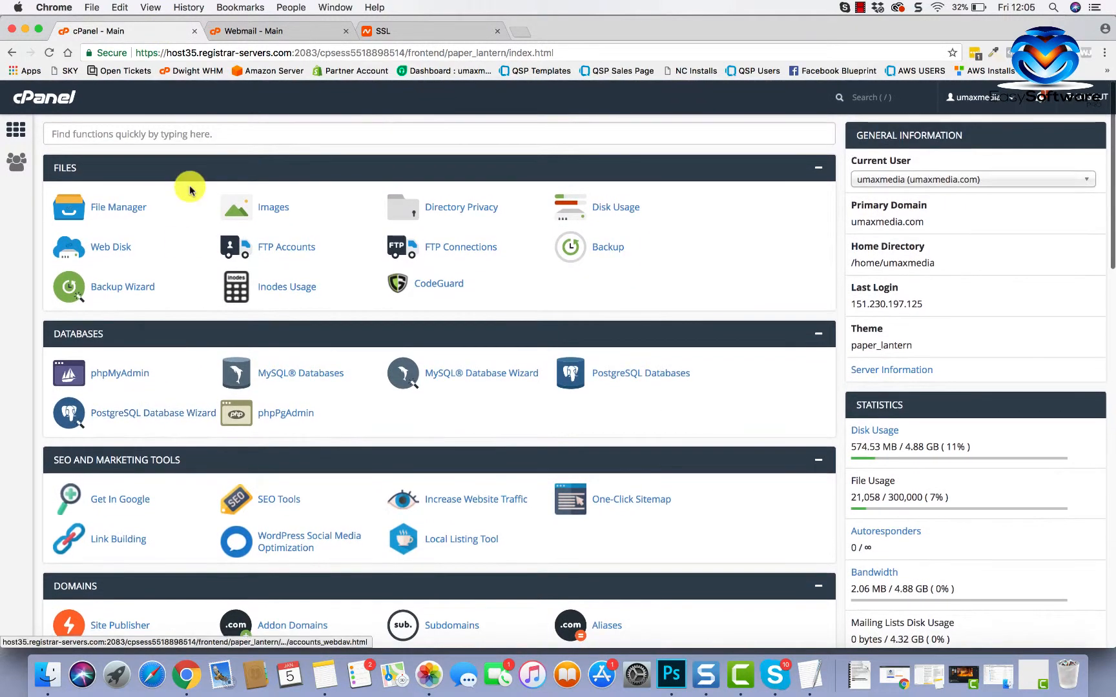
click(193, 131)
text(ssl)
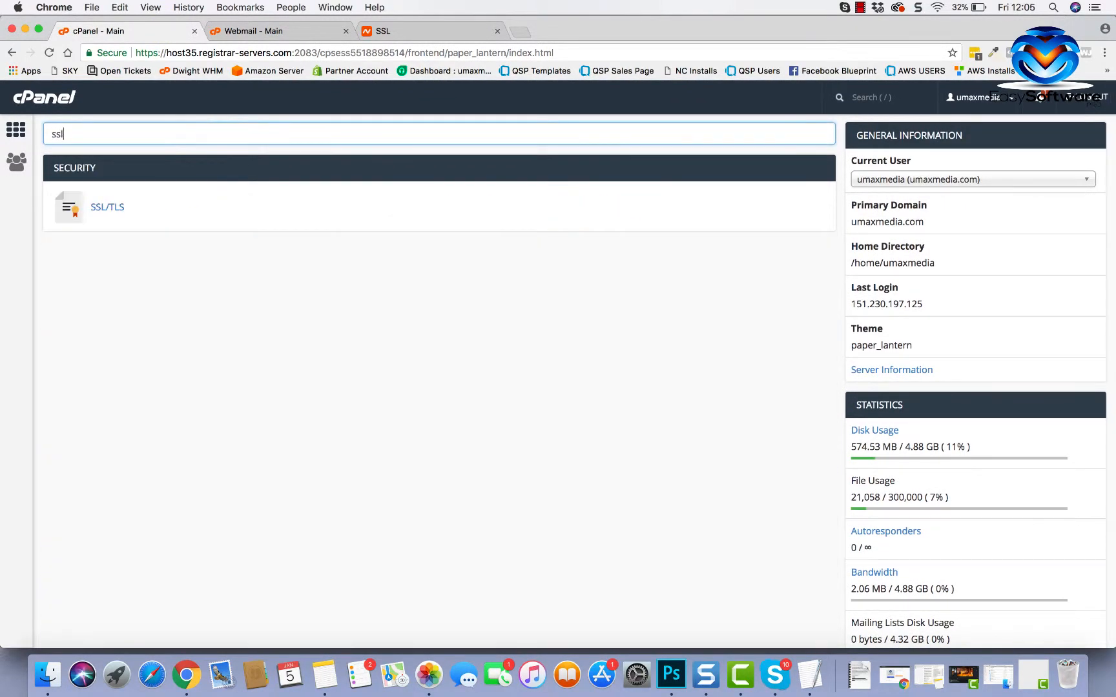
click(97, 207)
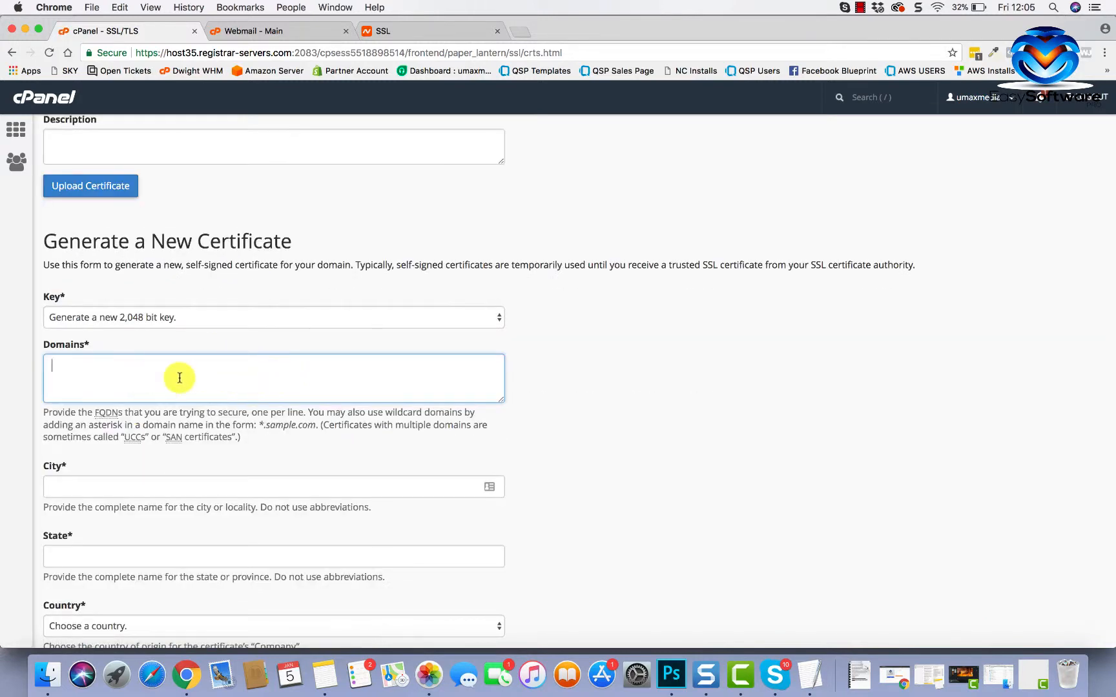
scroll(224, 390, down, 5)
scroll(232, 406, up, 10)
scroll(233, 410, up, 5)
scroll(233, 409, down, 2)
scroll(233, 409, down, 8)
scroll(233, 412, up, 6)
scroll(233, 413, up, 1)
- Paste the copied Comodo certificate into the upload form's certificate box
click(129, 311)
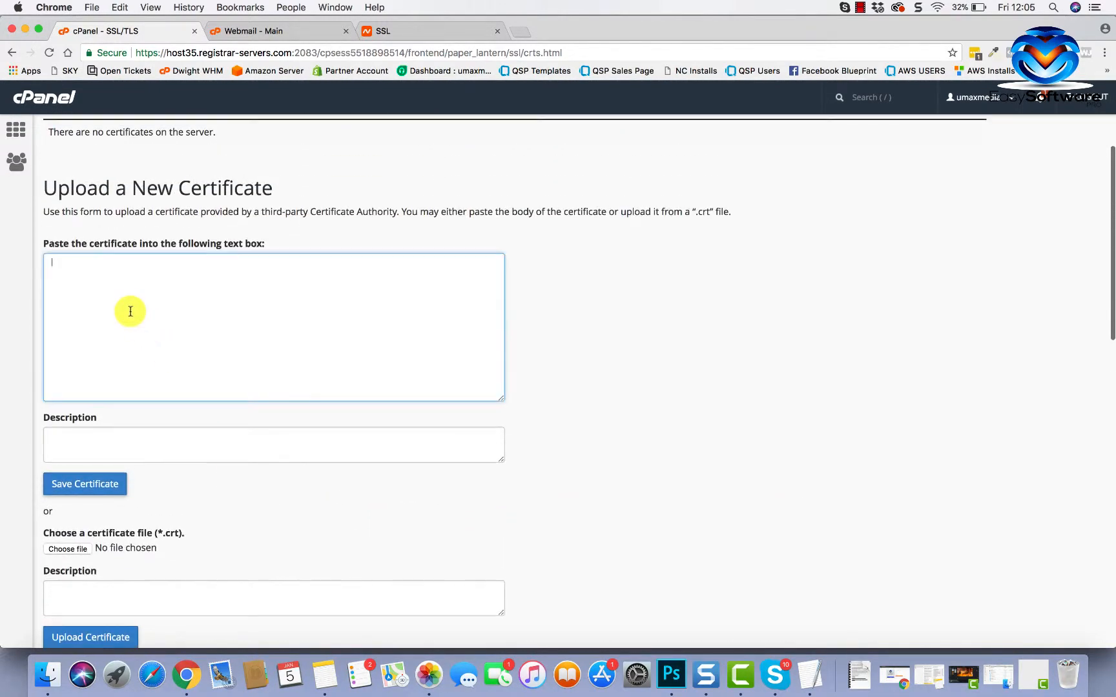
key(super+v)
scroll(274, 368, down, 3)
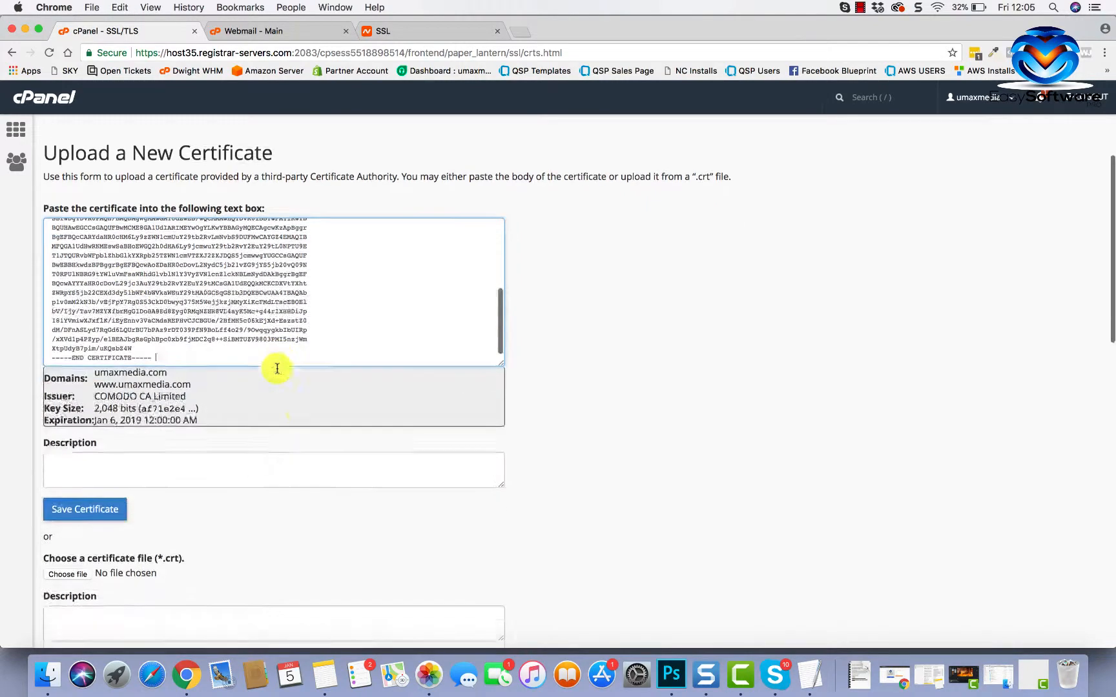
scroll(204, 406, down, 2)
- Give the certificate the description umaxmedia.com and save it to the server
click(182, 395)
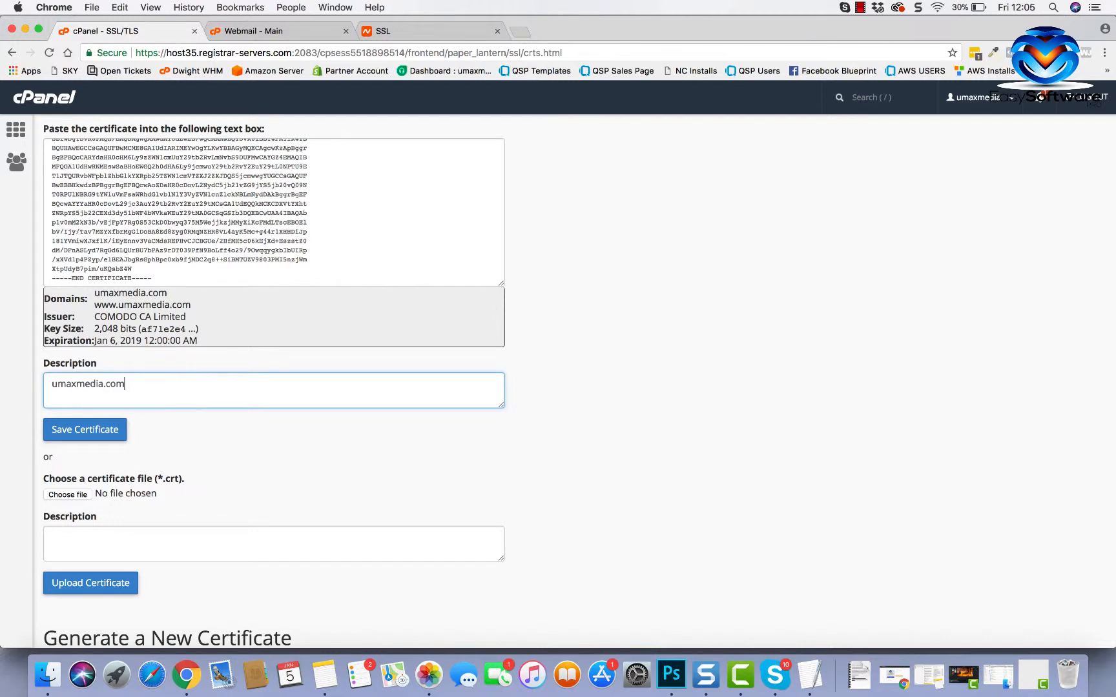
click(414, 451)
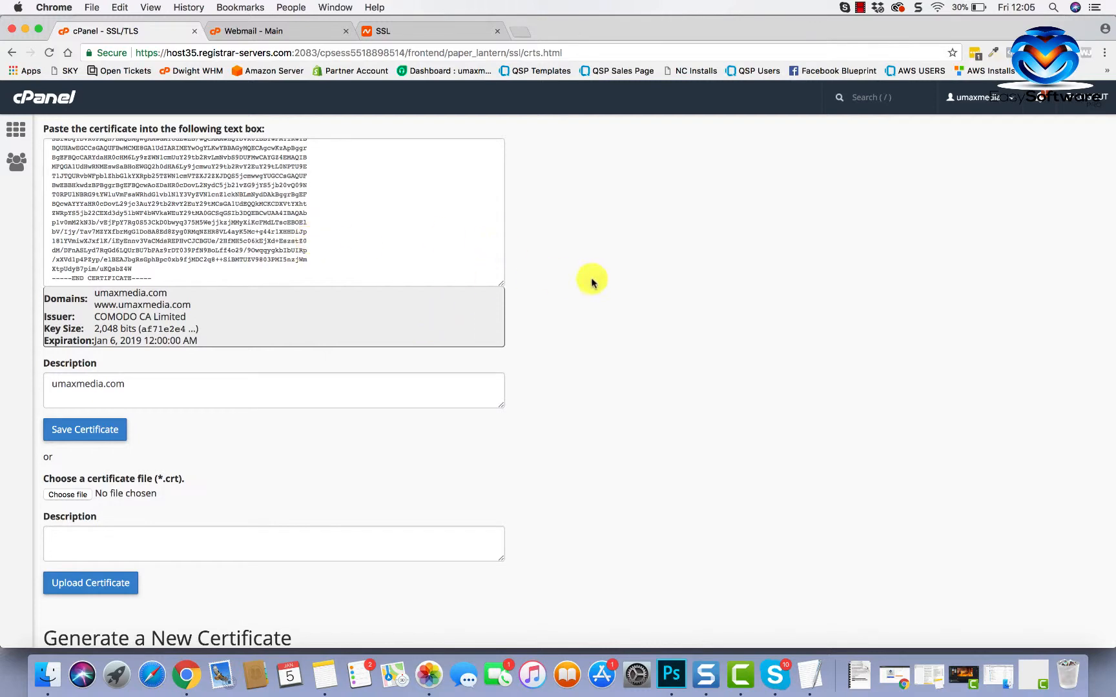
scroll(581, 280, up, 3)
scroll(493, 354, down, 2)
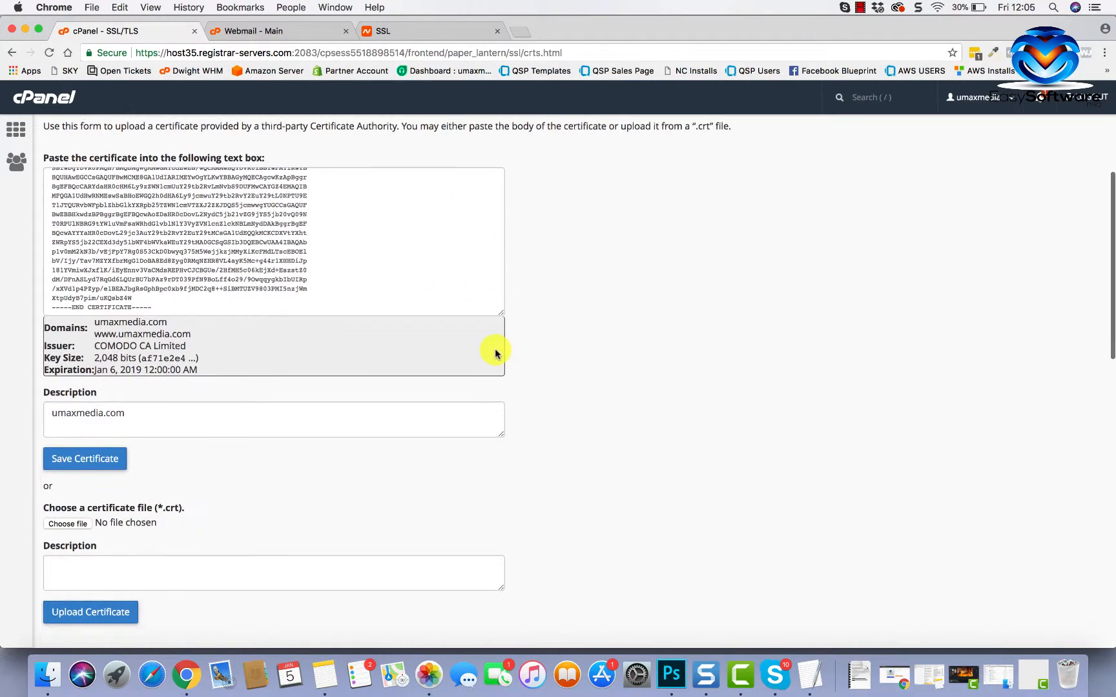
scroll(264, 476, down, 2)
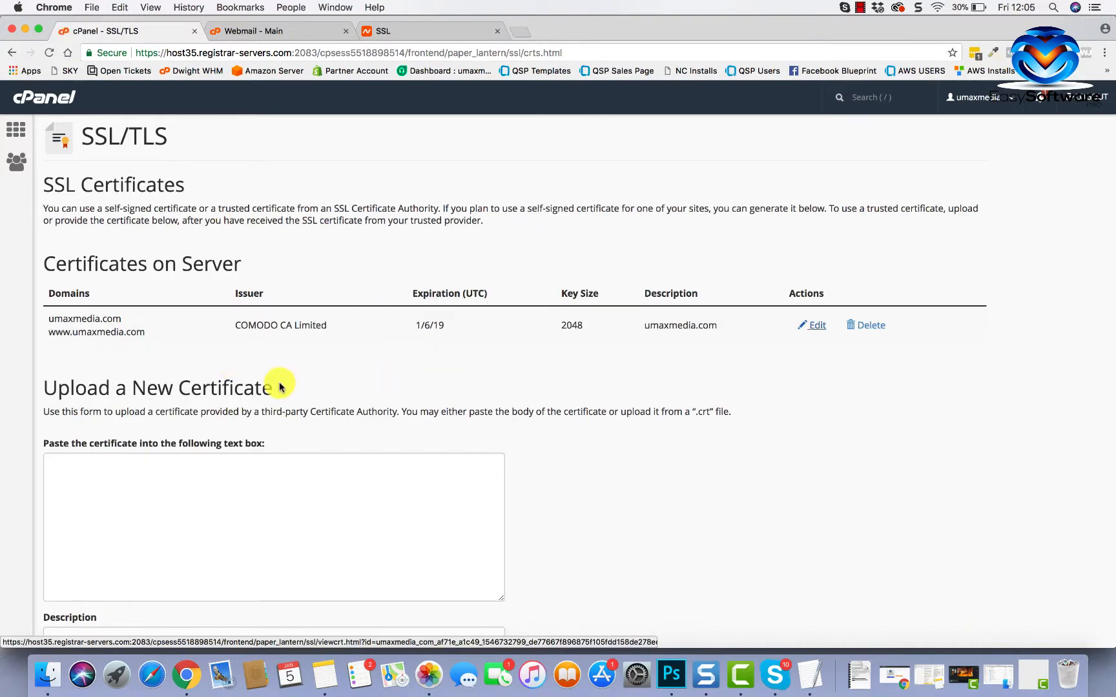
scroll(281, 386, down, 5)
scroll(281, 386, up, 5)
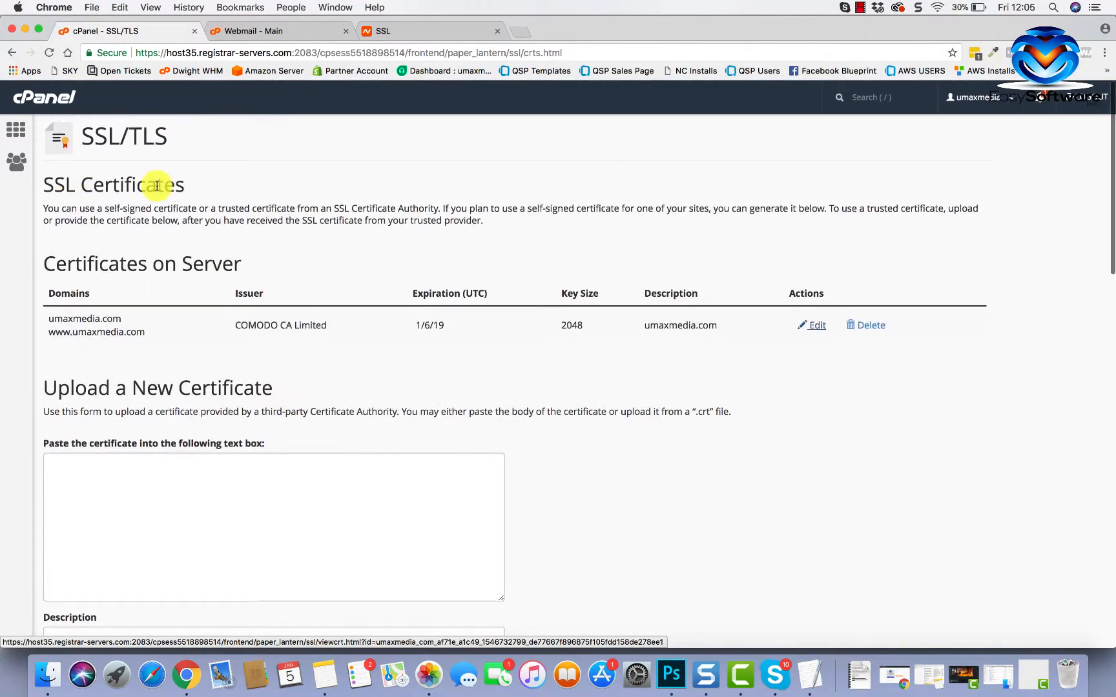
scroll(157, 185, down, 3)
scroll(154, 185, up, 3)
- Open SSL/TLS Manage SSL sites via the 'ssl' search and choose umaxmedia.com as the domain
click(16, 133)
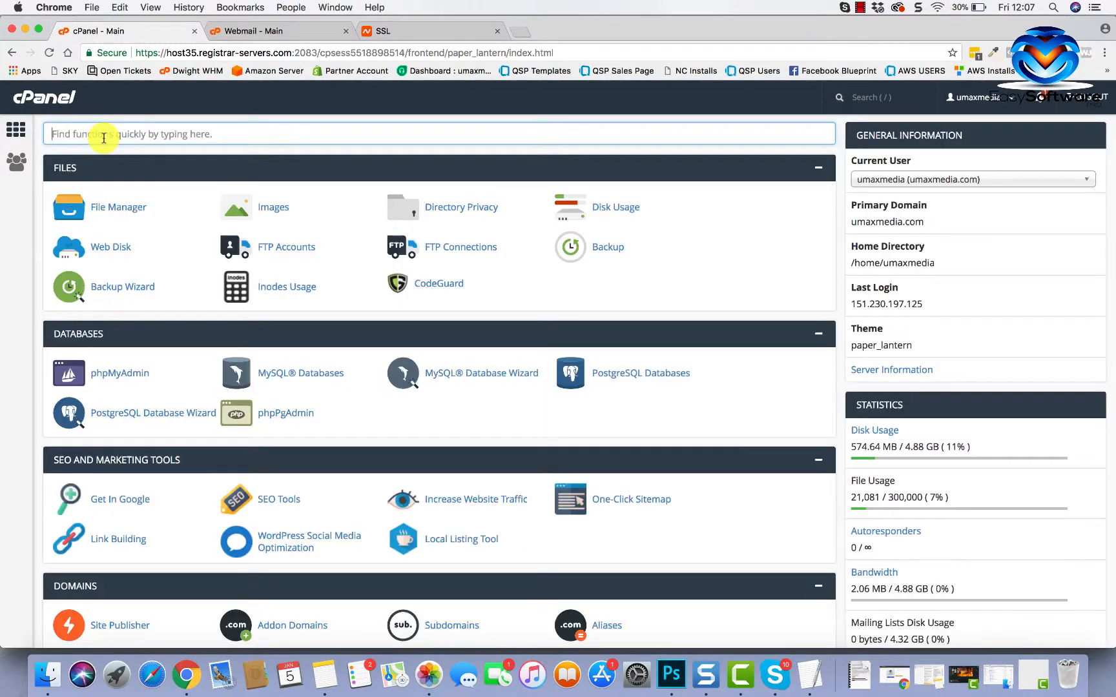
text(ssl)
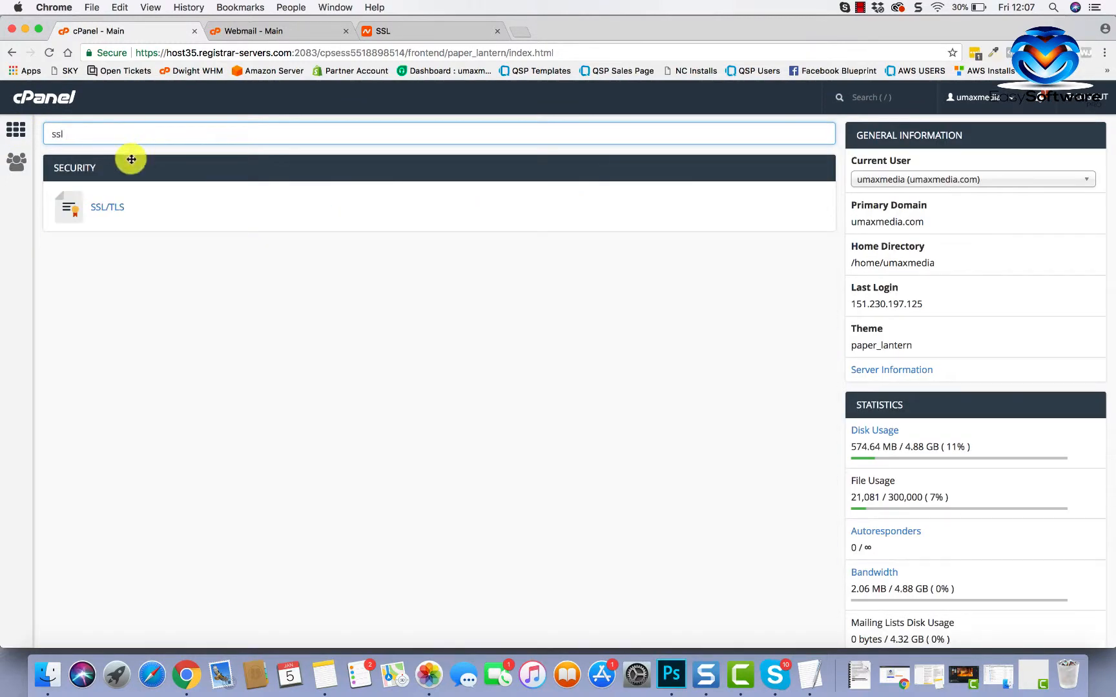
click(108, 206)
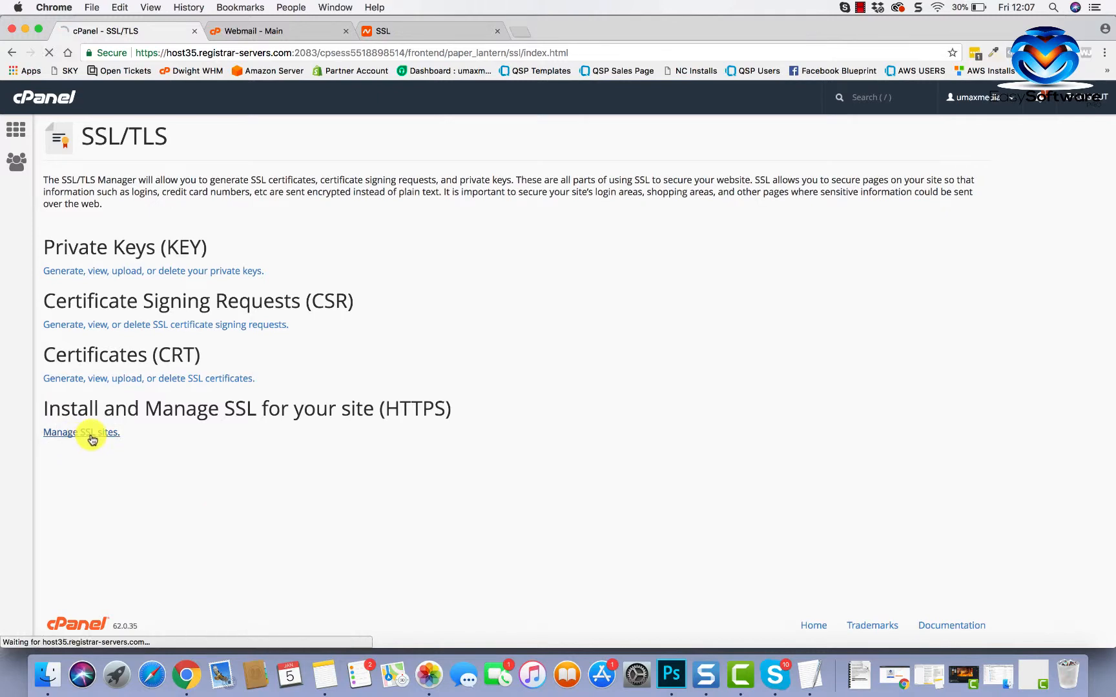
scroll(291, 463, down, 5)
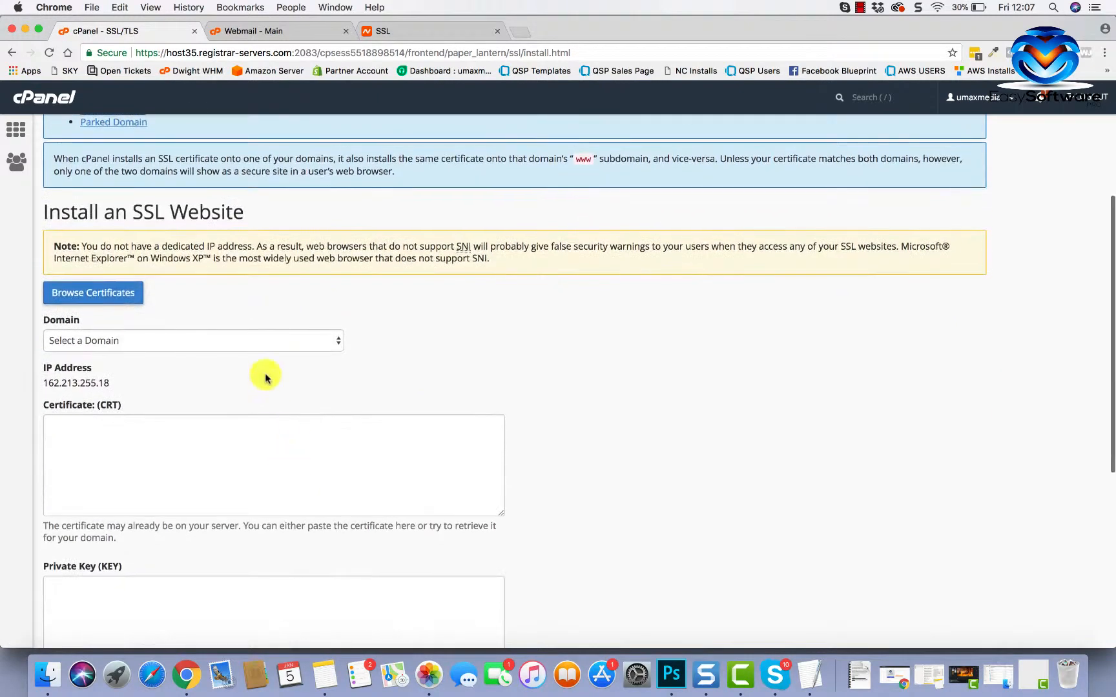
click(302, 338)
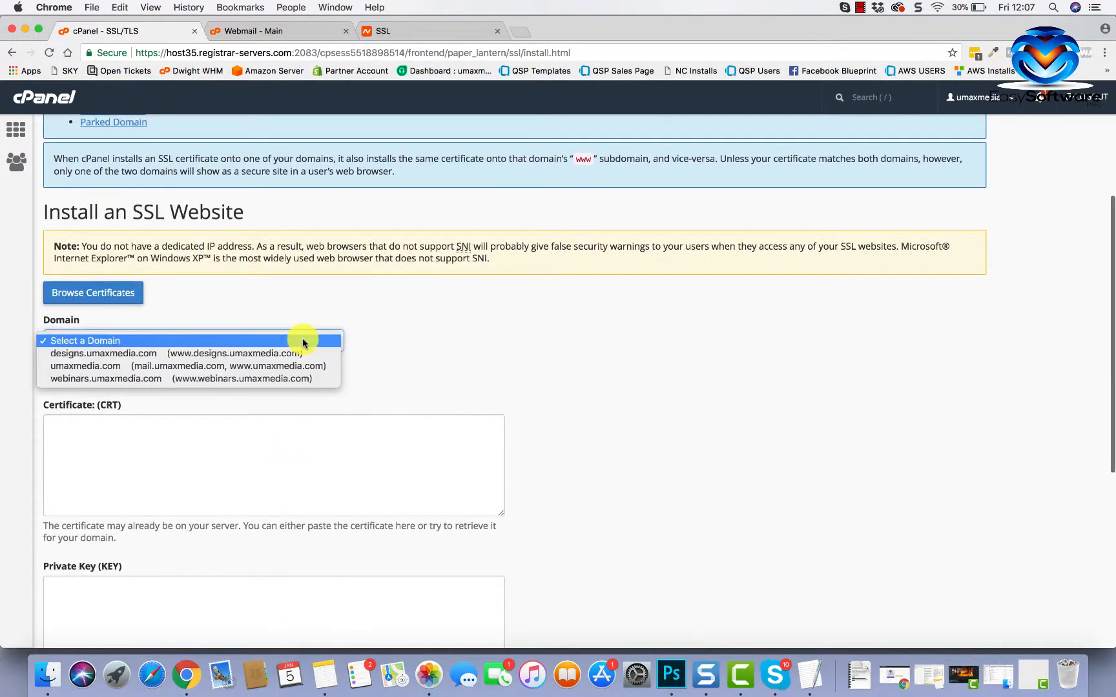
click(196, 366)
- Autofill the certificate and key for umaxmedia.com and install the certificate
scroll(310, 366, down, 3)
click(394, 259)
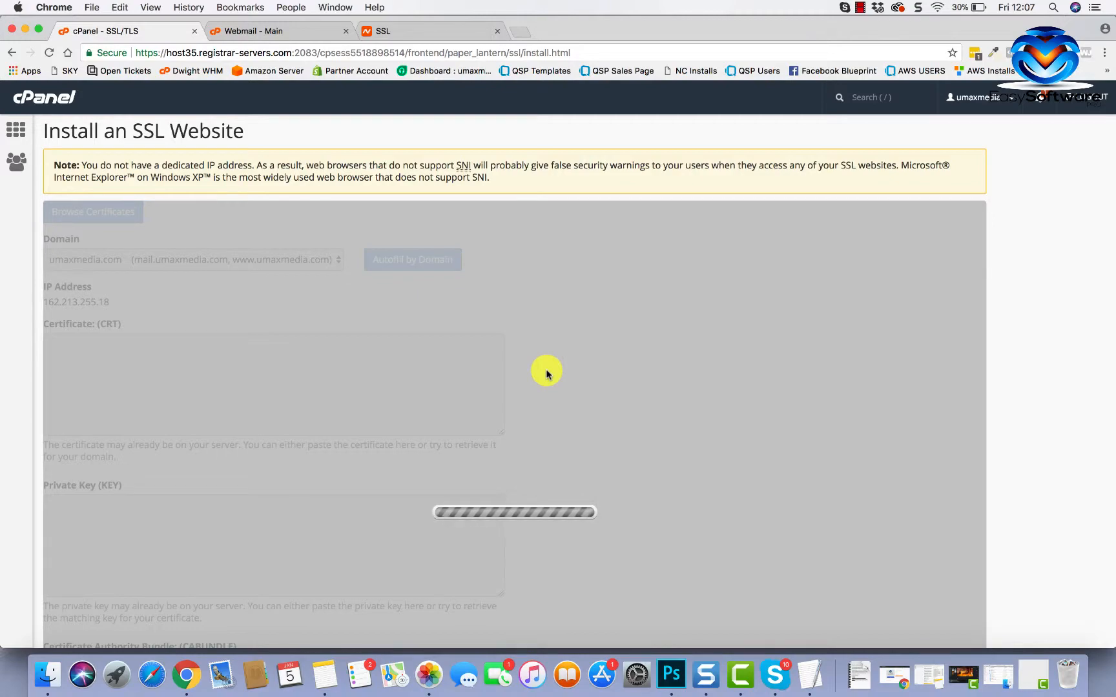
scroll(353, 483, down, 10)
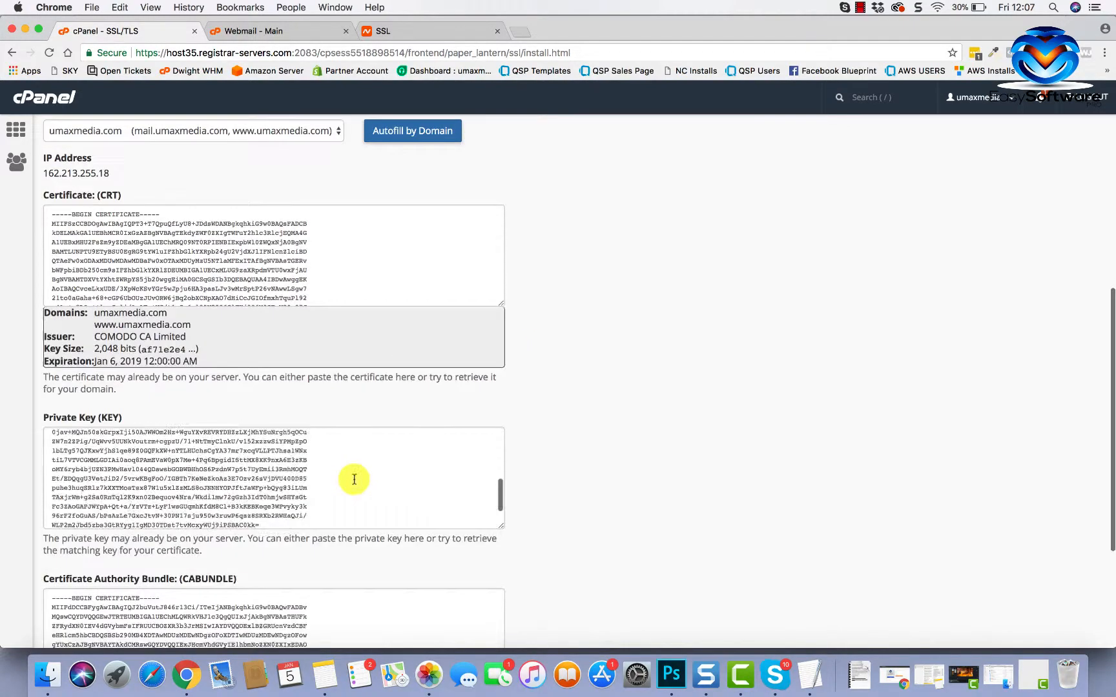
click(127, 595)
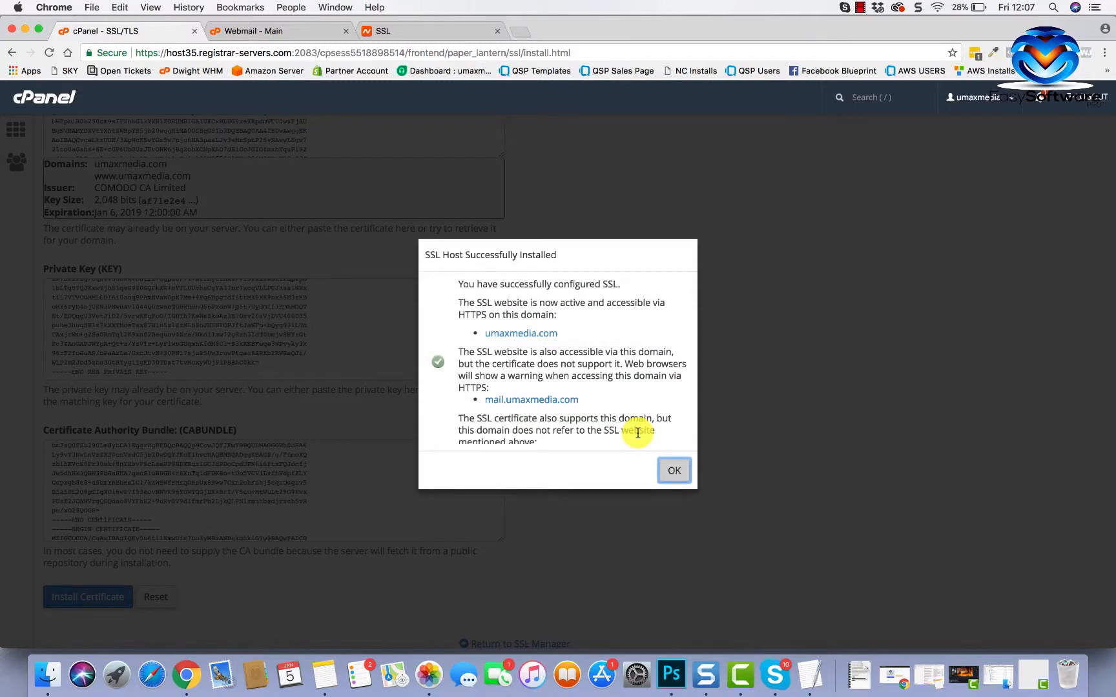
scroll(637, 433, down, 5)
click(677, 419)
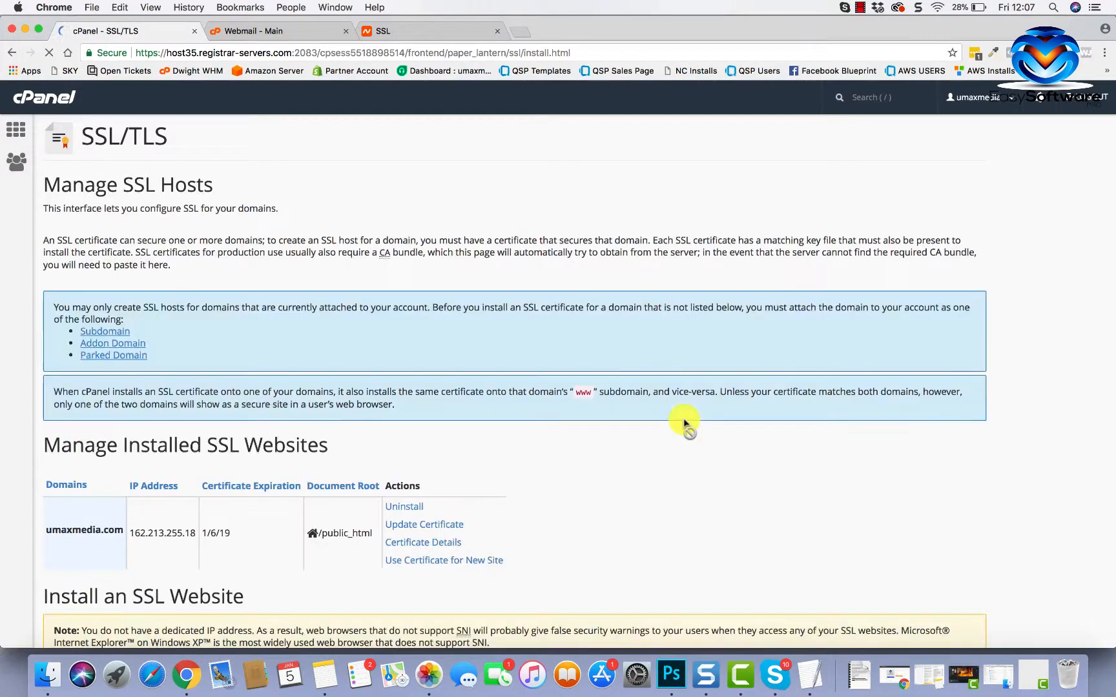
- Review the Manage Installed SSL Websites table showing umaxmedia.com, expiring 1/6/19
scroll(350, 428, down, 5)
scroll(325, 520, down, 2)
scroll(325, 521, up, 2)
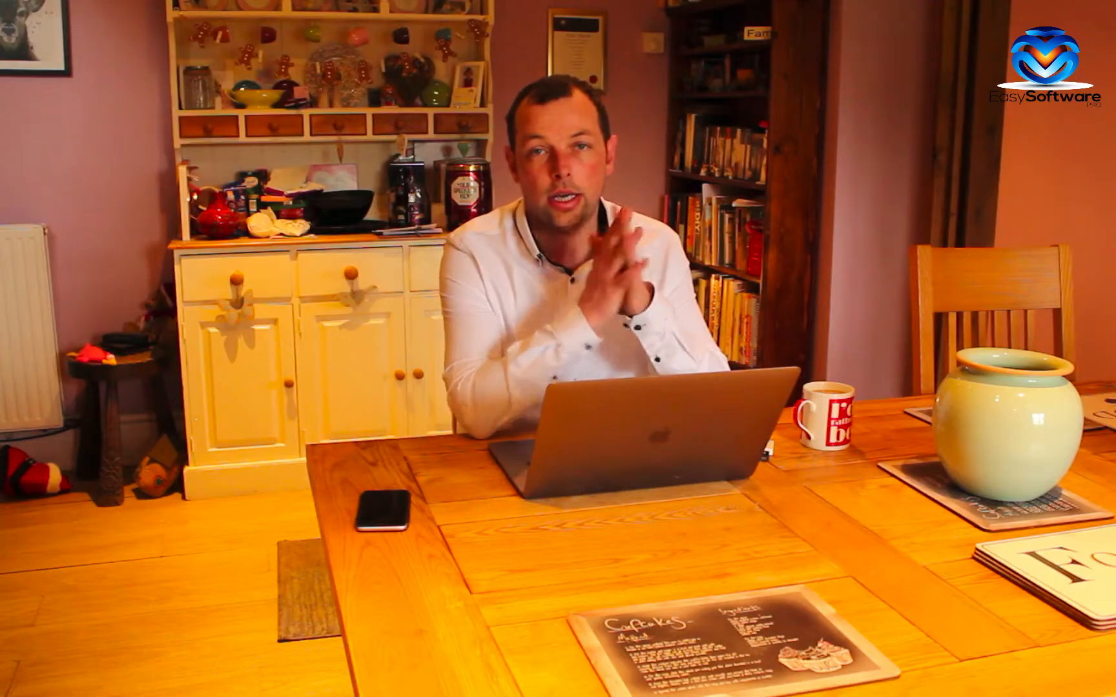